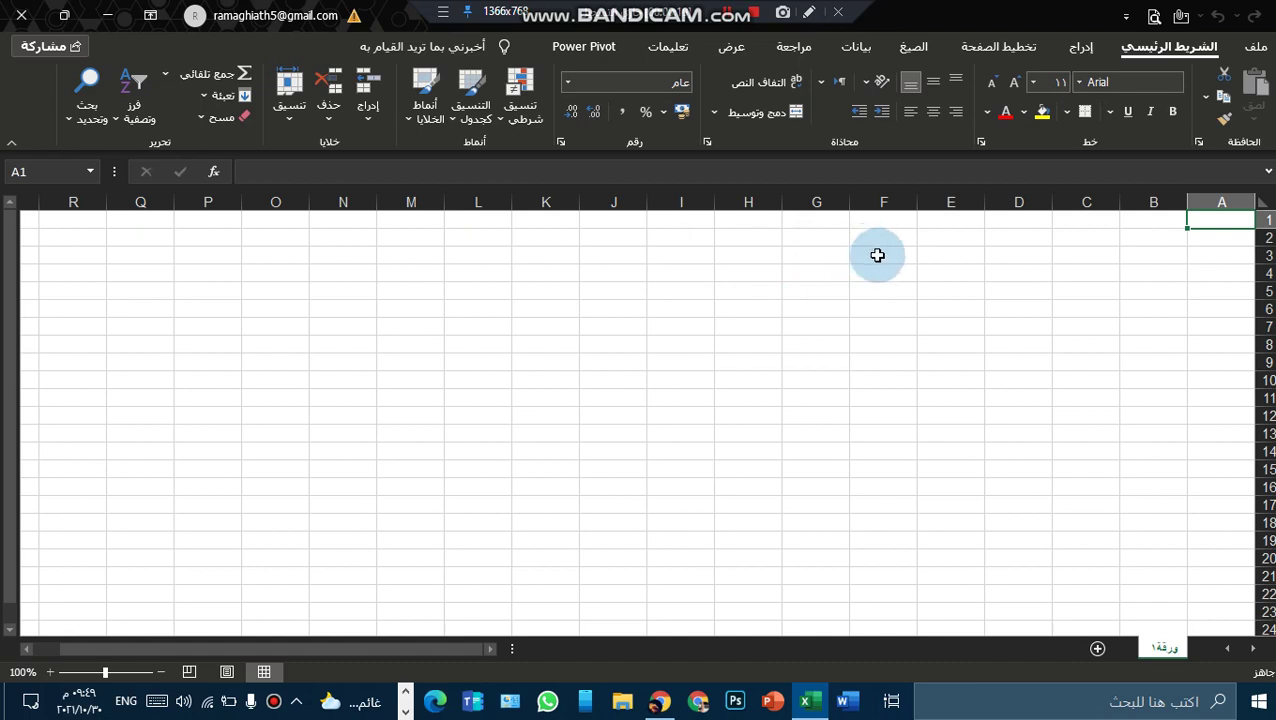
# Apply All Borders to every cell in the block F4:I11.
pyautogui.moveTo(872, 272)
pyautogui.mouseDown()
pyautogui.moveTo(660, 380)
pyautogui.moveTo(662, 396)
pyautogui.mouseUp()
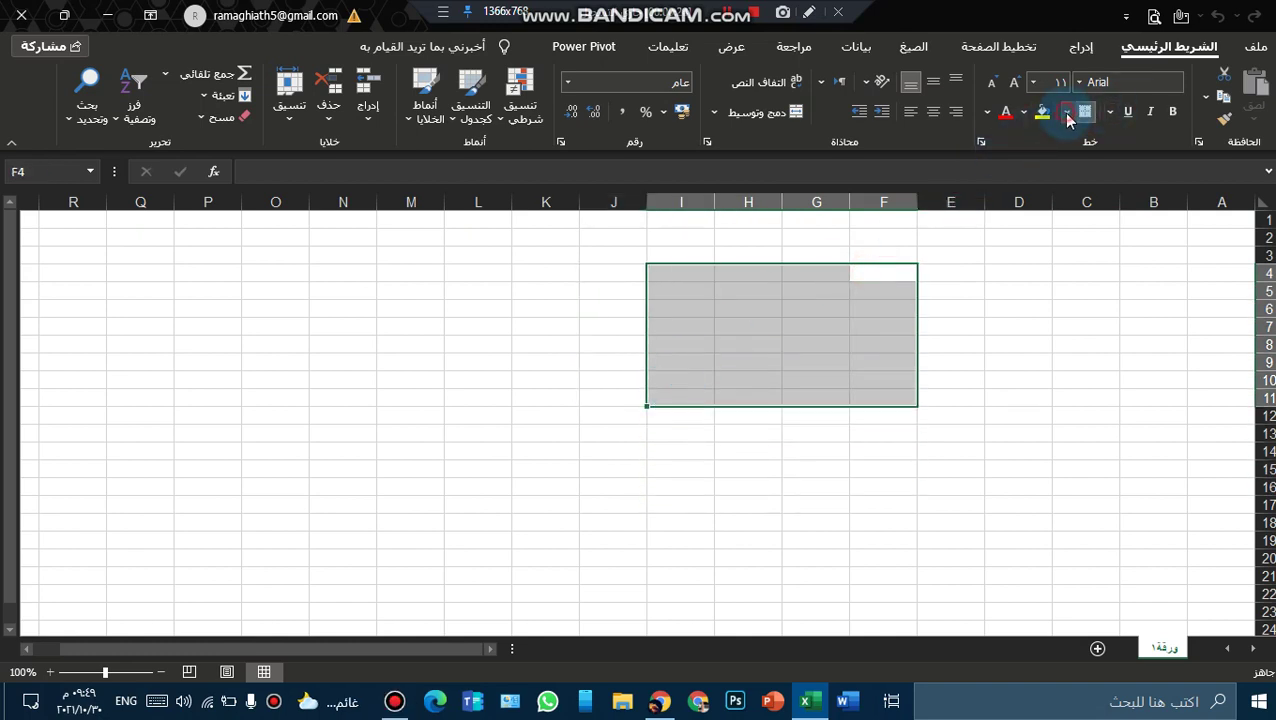
pyautogui.click(1068, 118)
pyautogui.click(1048, 293)
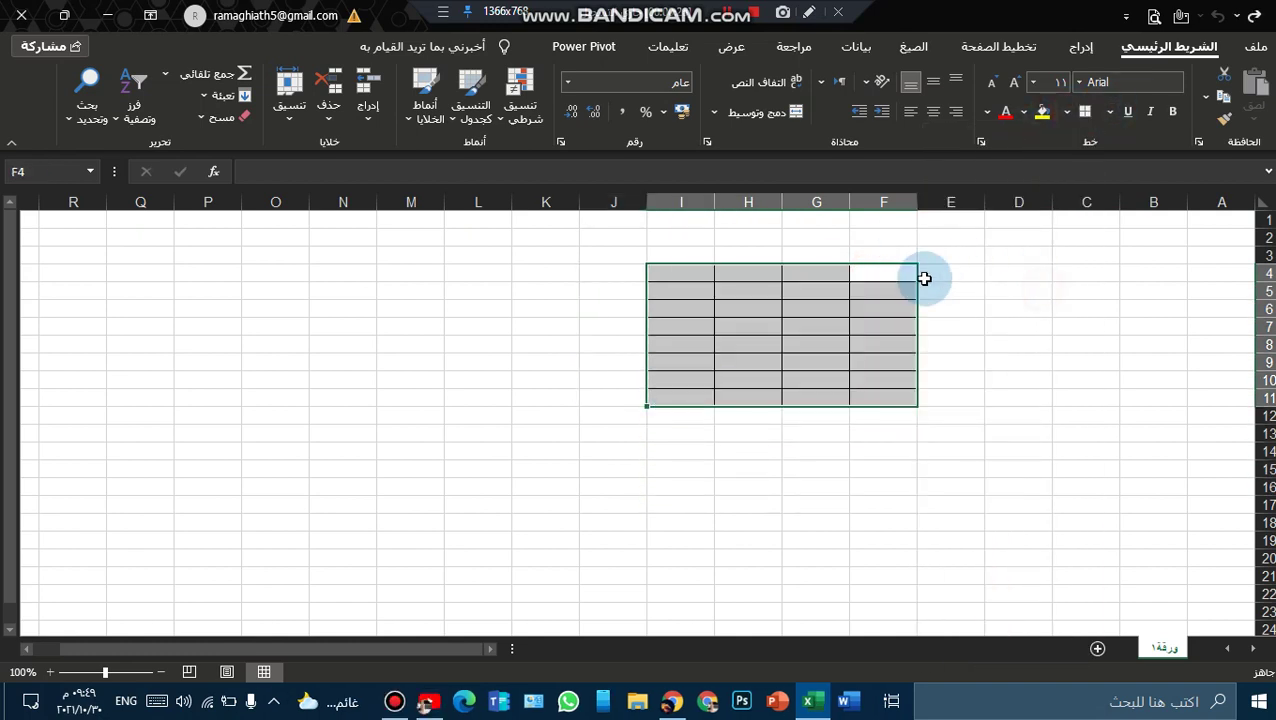
pyautogui.moveTo(906, 276); pyautogui.dragTo(686, 276)
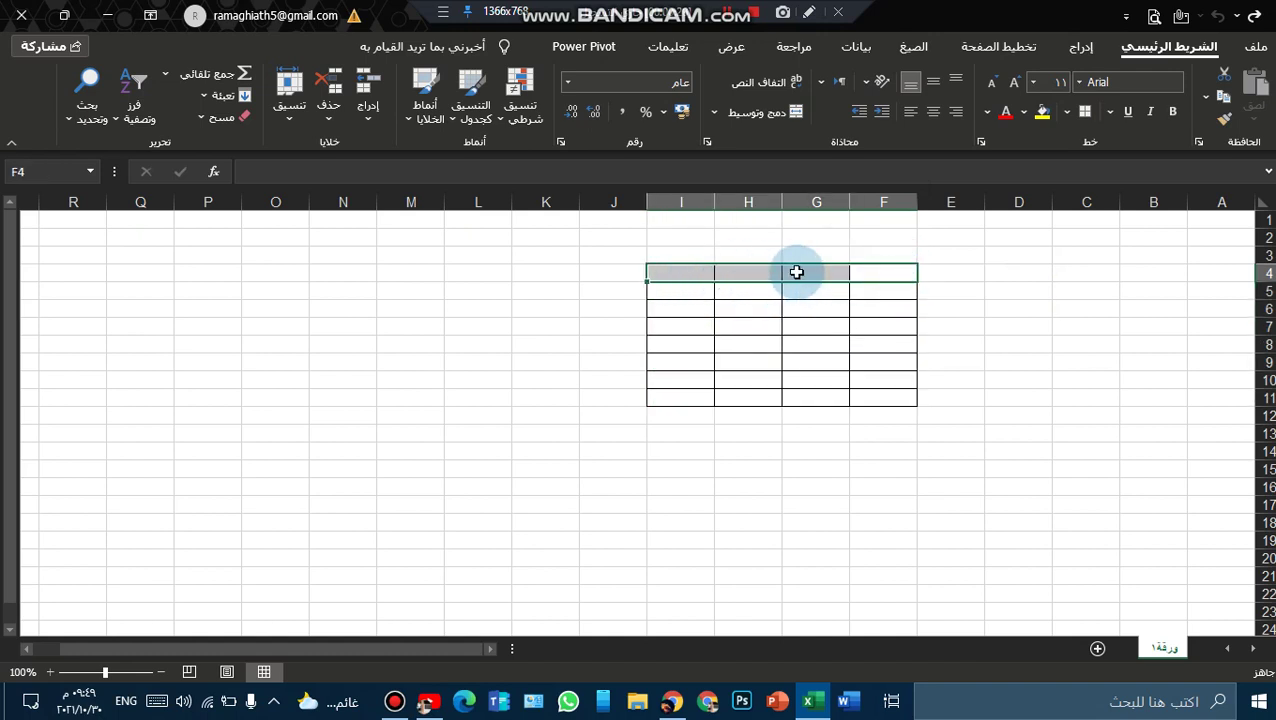
# Enter 1, 2, 3, 4 in F4:I4, then try to merge them but cancel the data-loss warning.
pyautogui.click(769, 324)
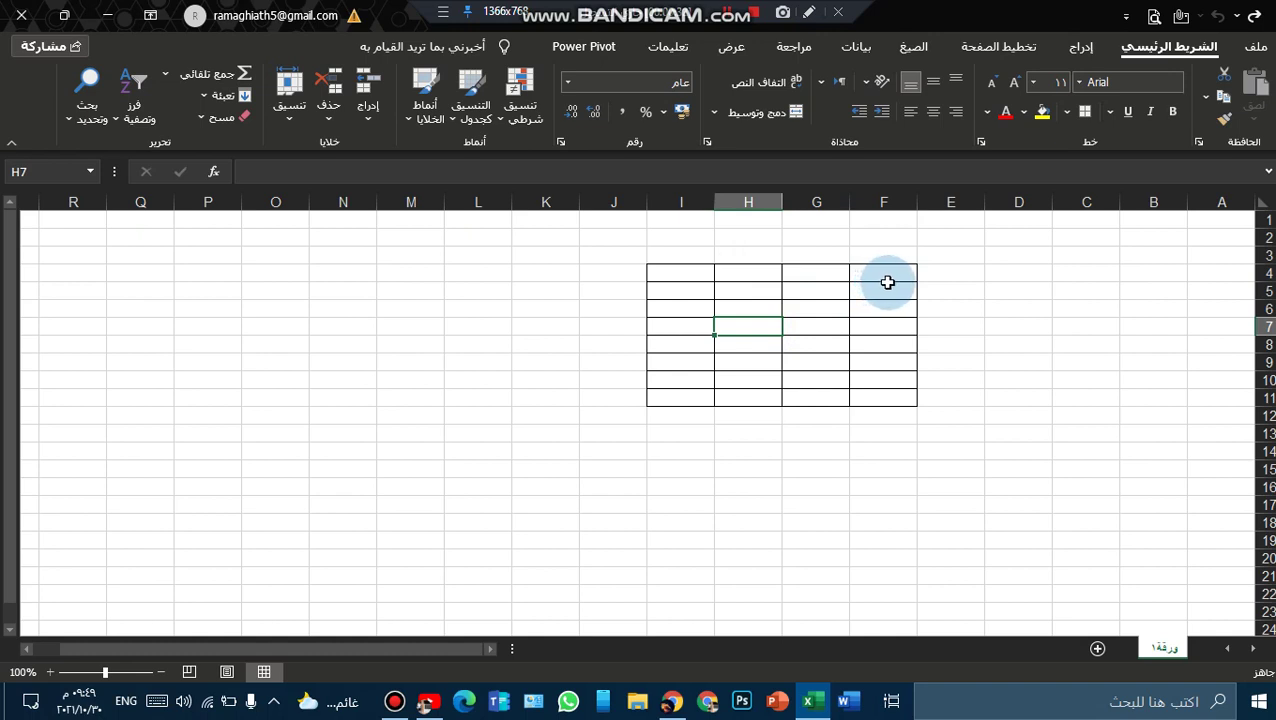
pyautogui.moveTo(887, 273); pyautogui.dragTo(698, 274)
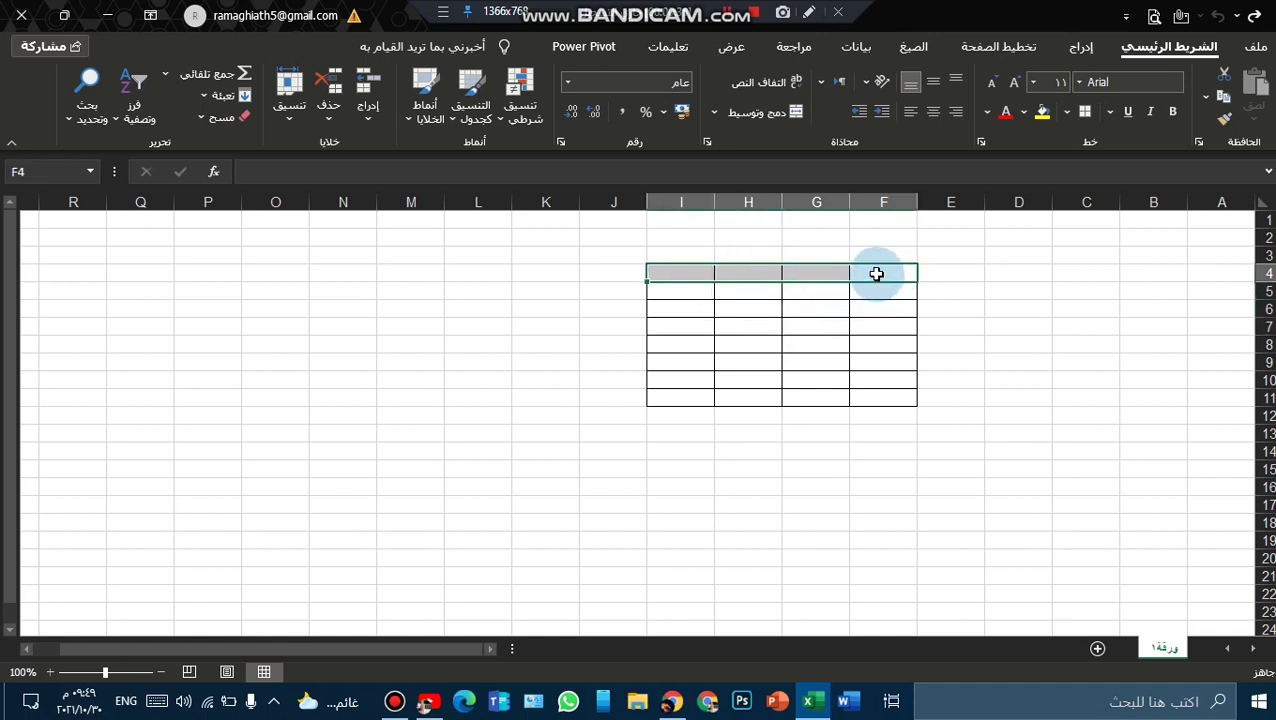
pyautogui.write('1')
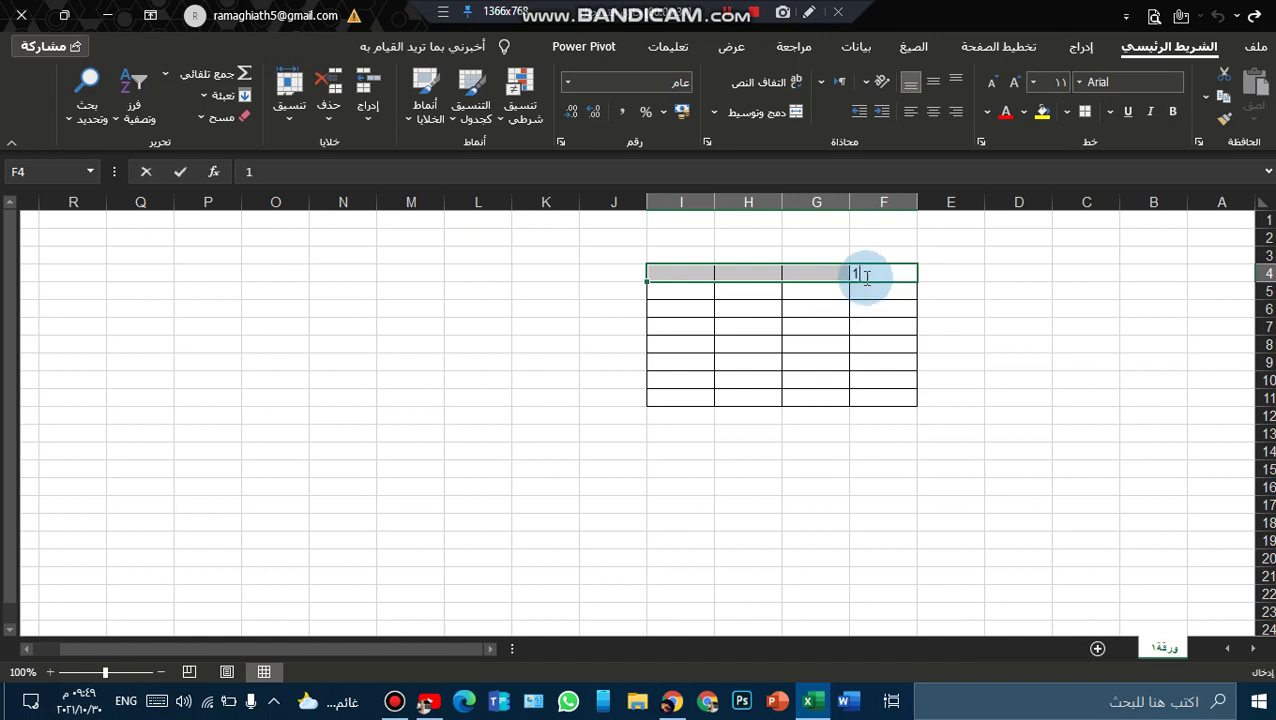
pyautogui.click(815, 273)
pyautogui.write('2')
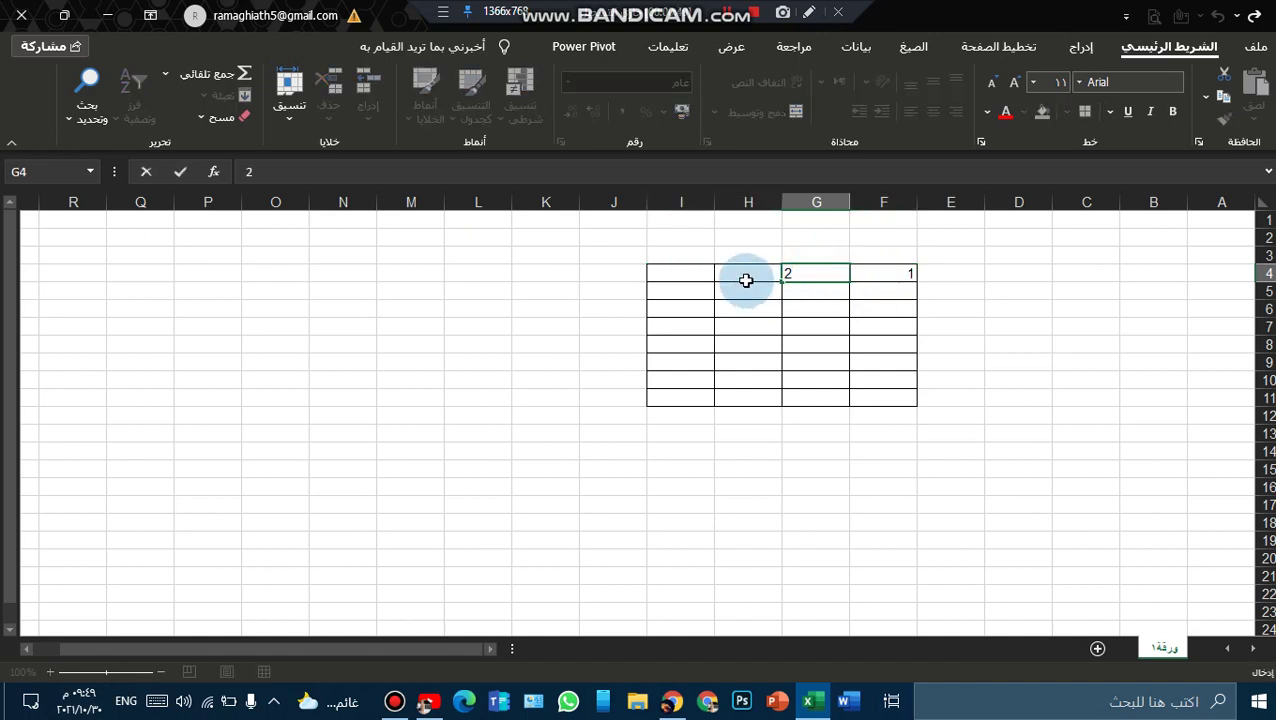
pyautogui.click(746, 272)
pyautogui.write('3')
pyautogui.click(689, 275)
pyautogui.write('4')
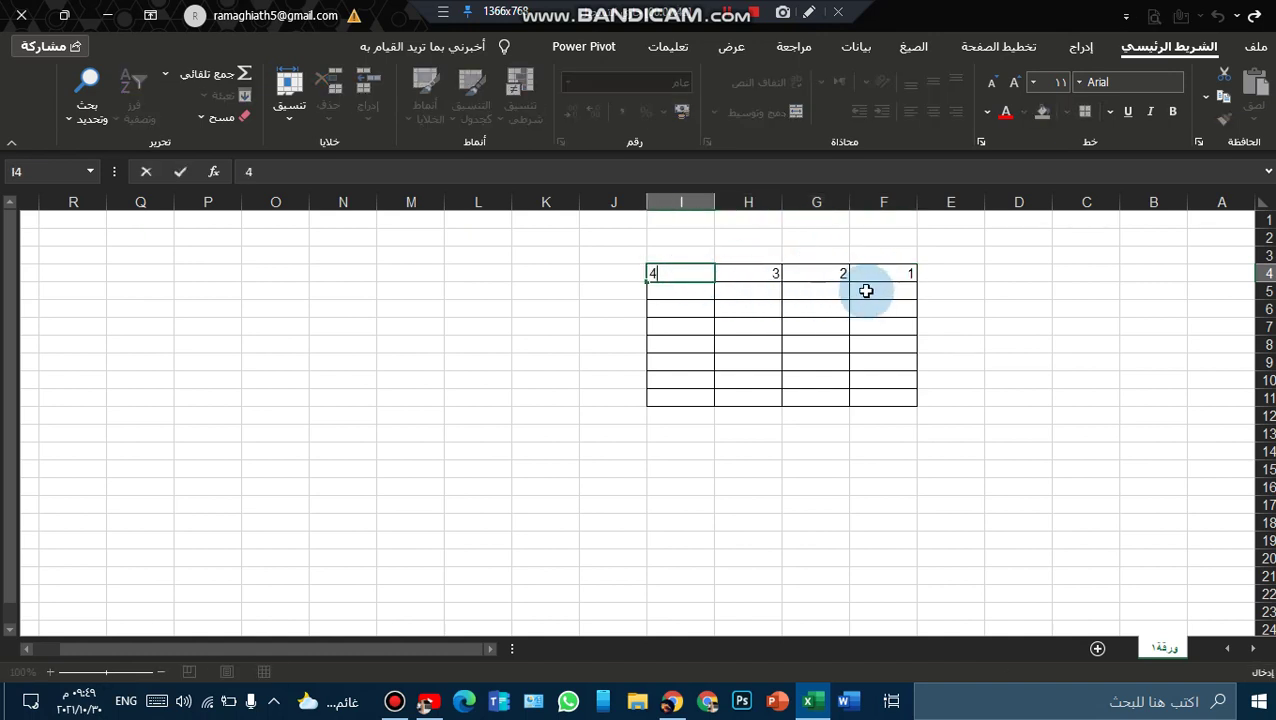
pyautogui.moveTo(874, 274); pyautogui.dragTo(690, 275)
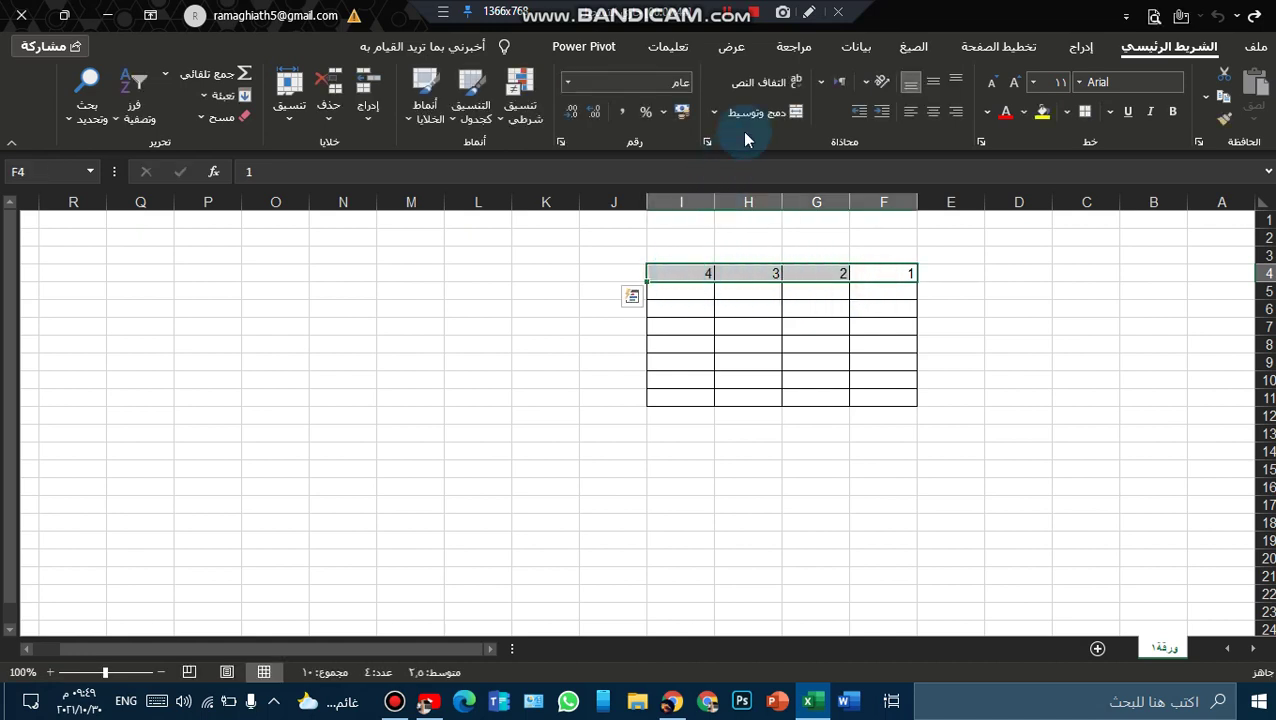
pyautogui.click(757, 112)
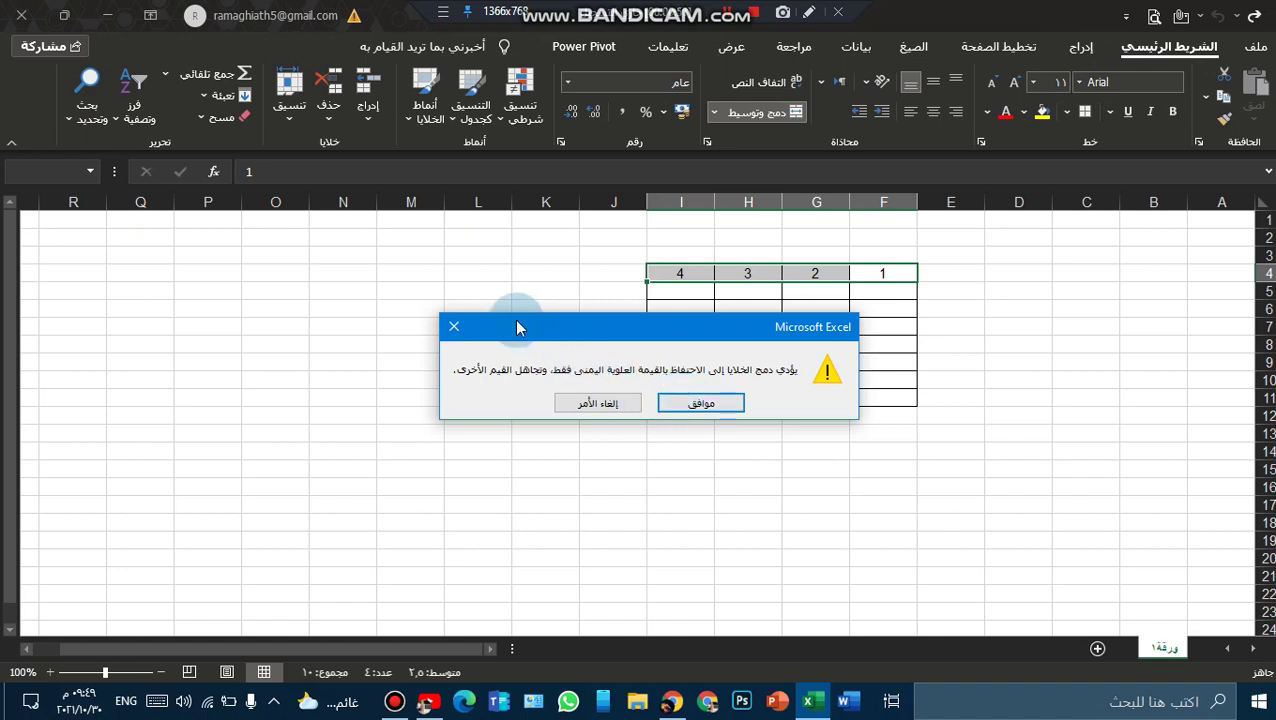
pyautogui.click(453, 326)
# Clear the 4, 3 and 2 from I4, H4 and G4, leaving only 1 in F4.
pyautogui.click(706, 275)
pyautogui.click(706, 275)
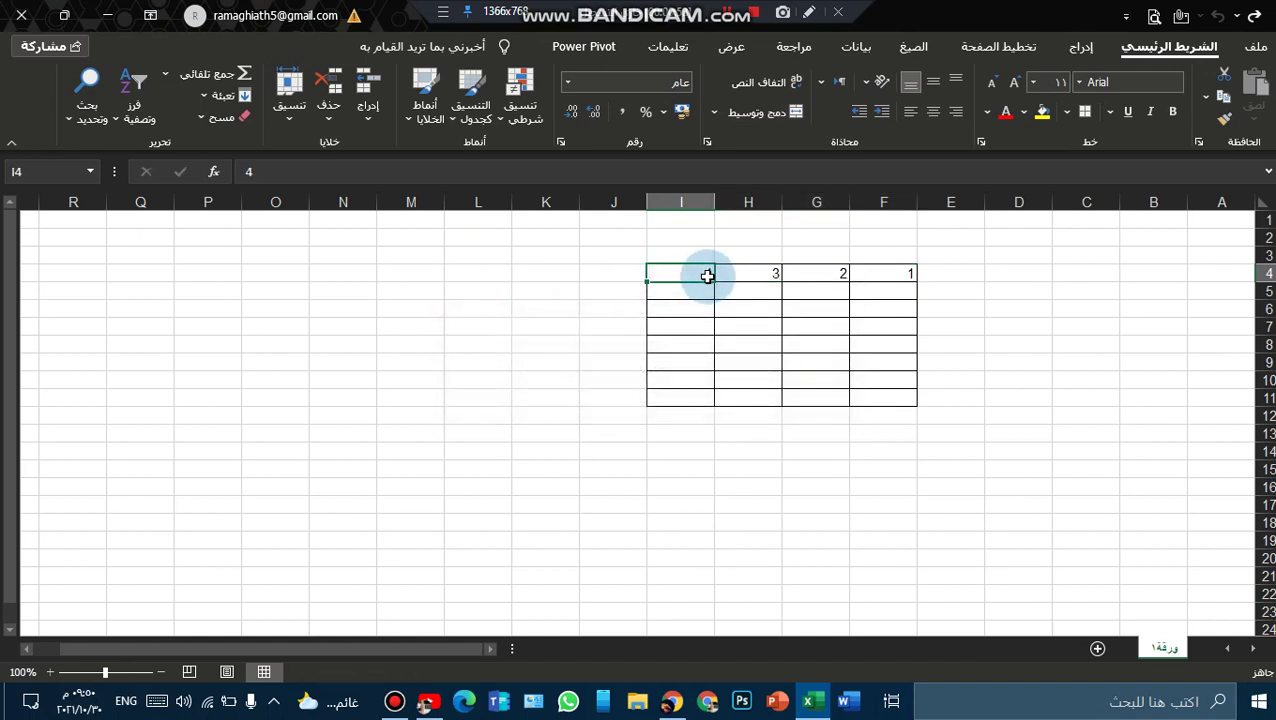
pyautogui.press('BackSpace')
pyautogui.click(765, 278)
pyautogui.press('BackSpace')
pyautogui.click(806, 273)
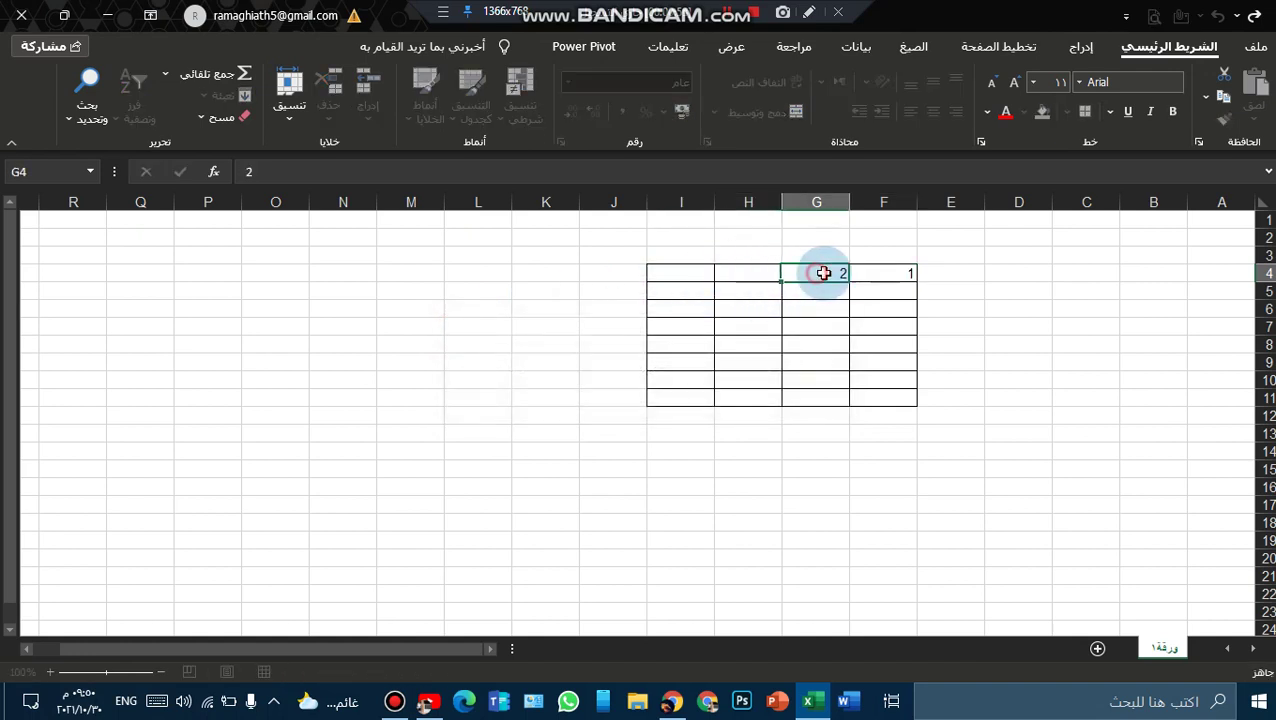
pyautogui.press('BackSpace')
pyautogui.click(874, 276)
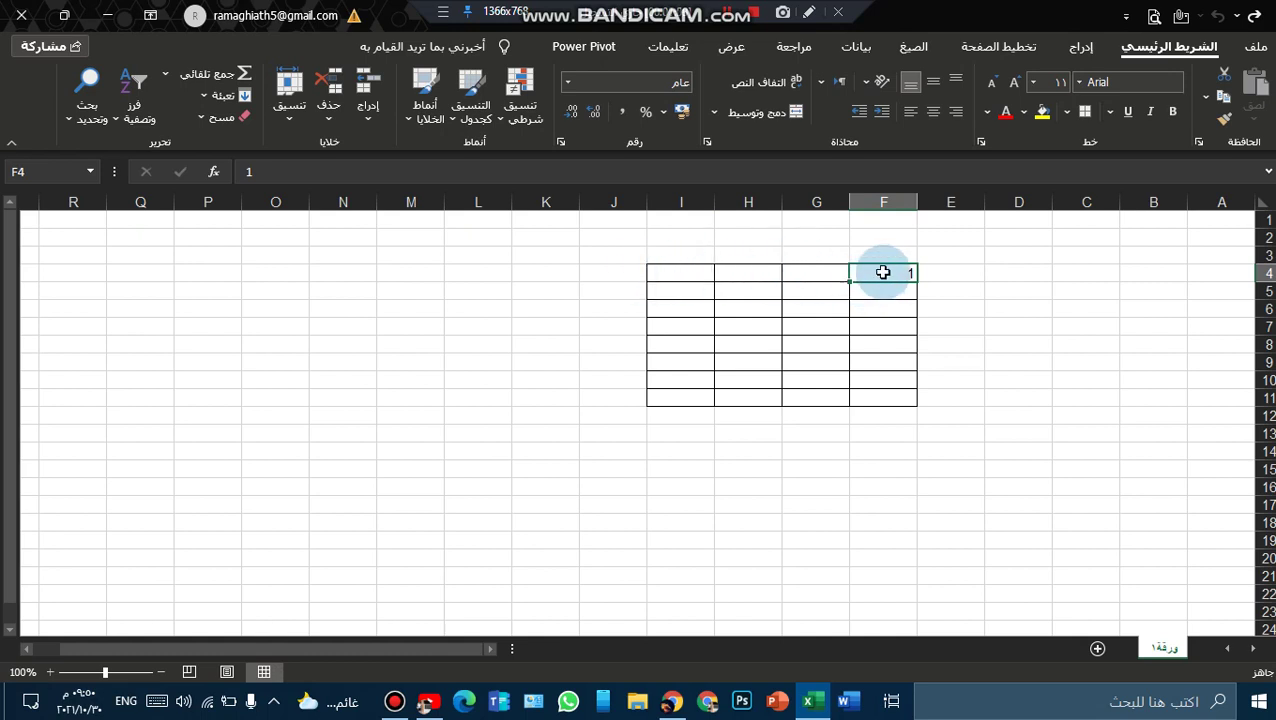
# Merge and centre F4:I4 into a single heading cell that keeps the 1.
pyautogui.moveTo(862, 273); pyautogui.dragTo(680, 271)
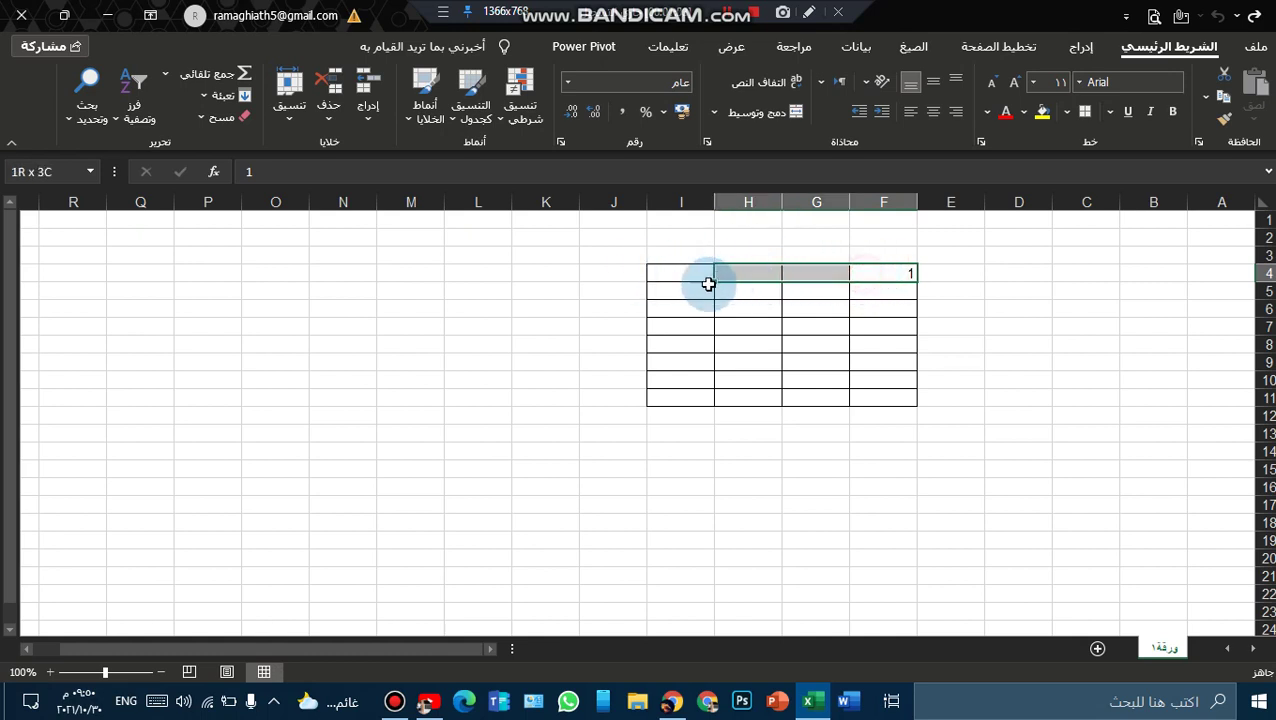
pyautogui.click(769, 112)
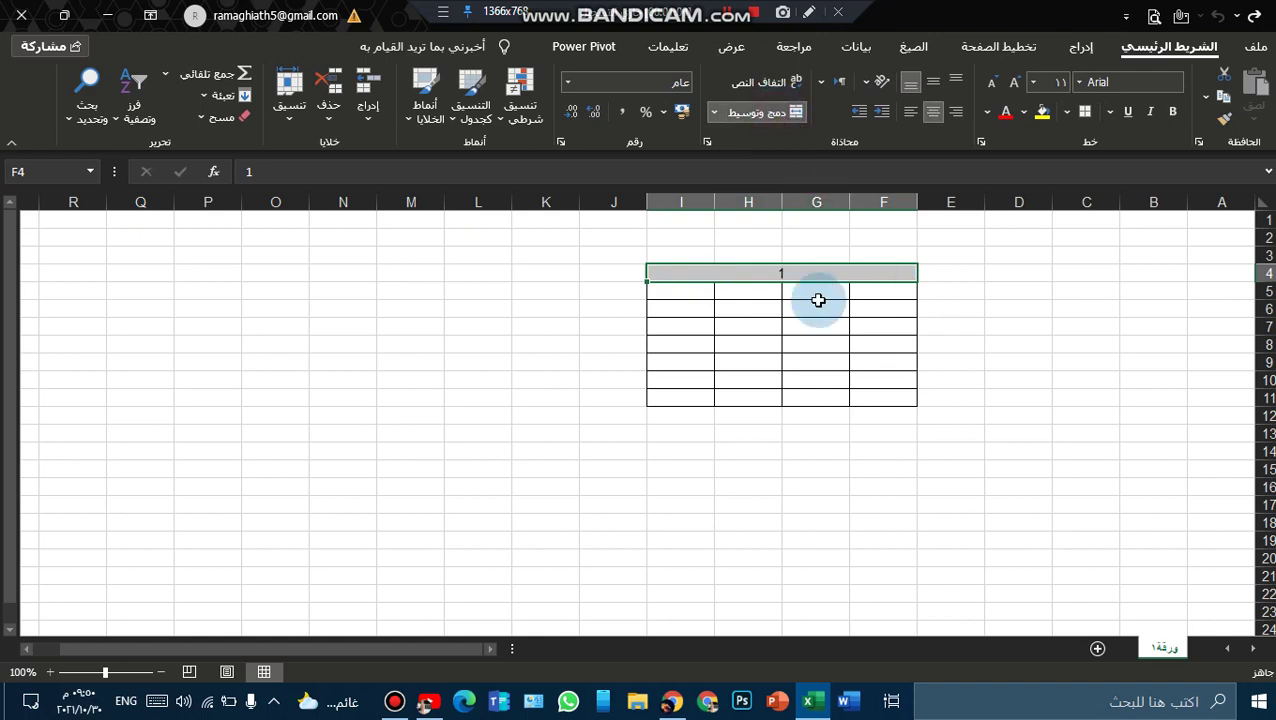
pyautogui.click(800, 316)
pyautogui.click(848, 265)
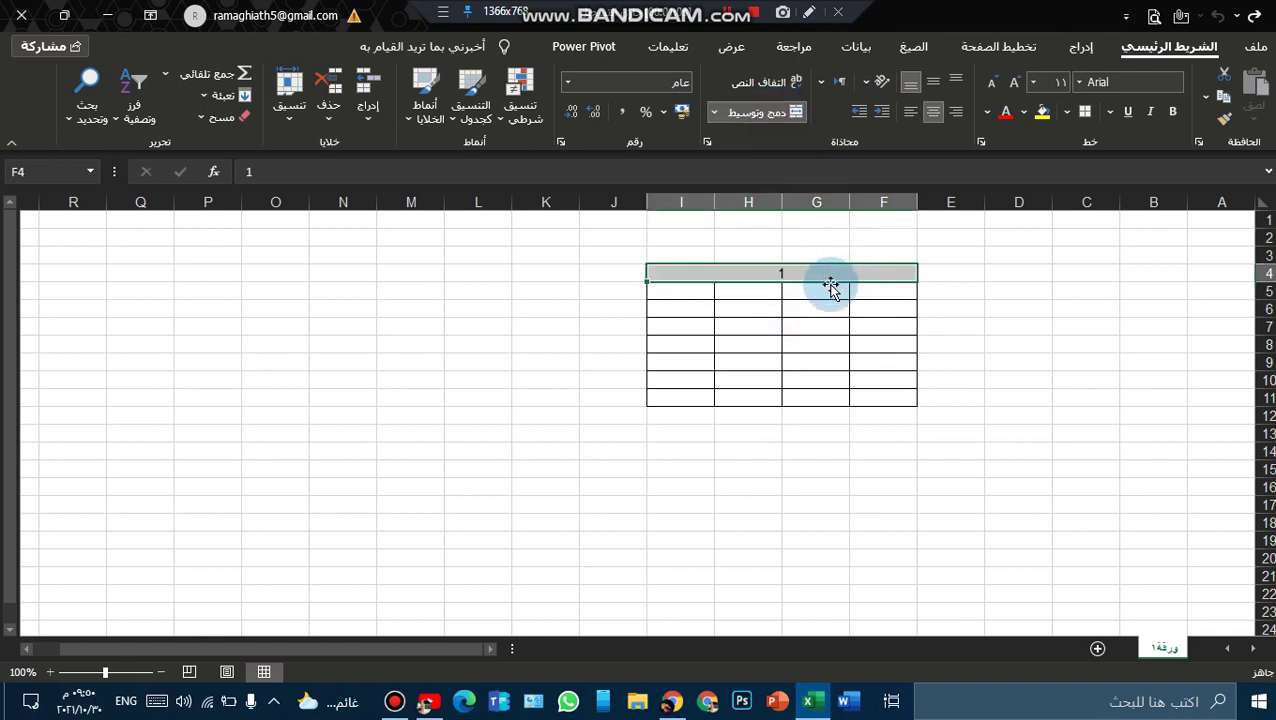
pyautogui.press('Delete')
pyautogui.click(763, 325)
pyautogui.hotkey('ctrl', 'z')
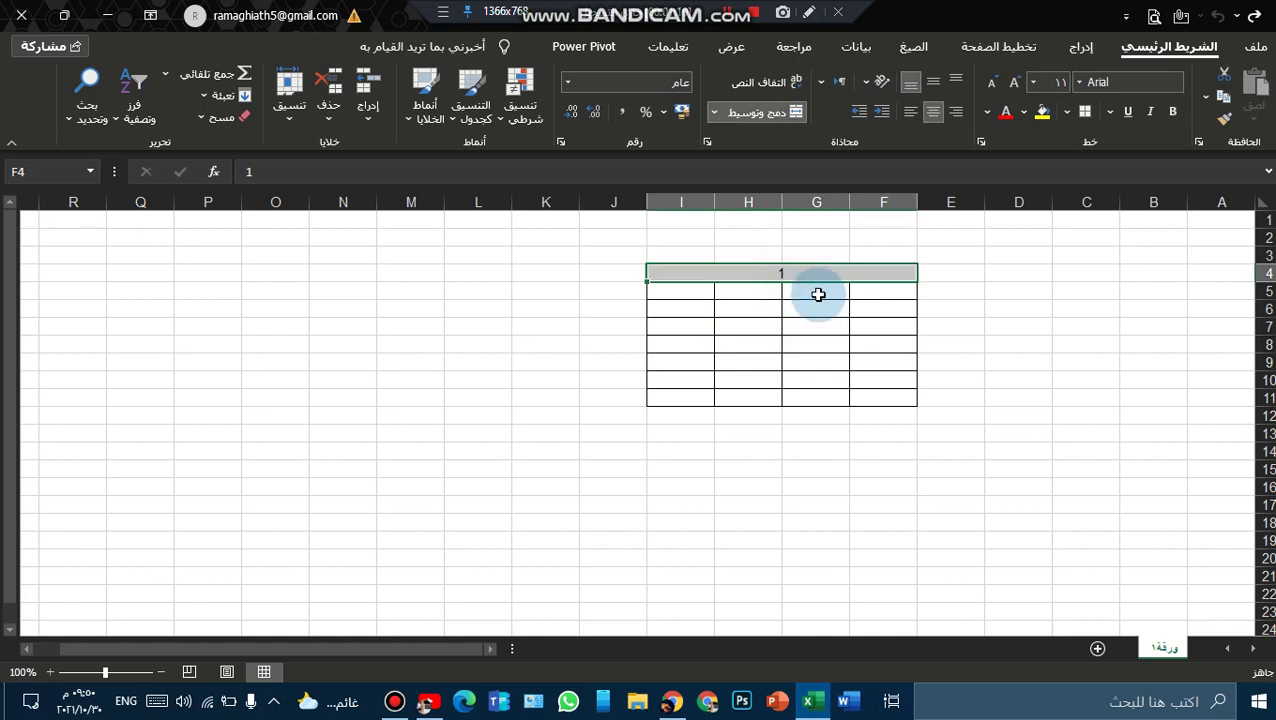
# Switch the keyboard to Arabic and type the Arabic caption text into cell F11.
pyautogui.click(875, 400)
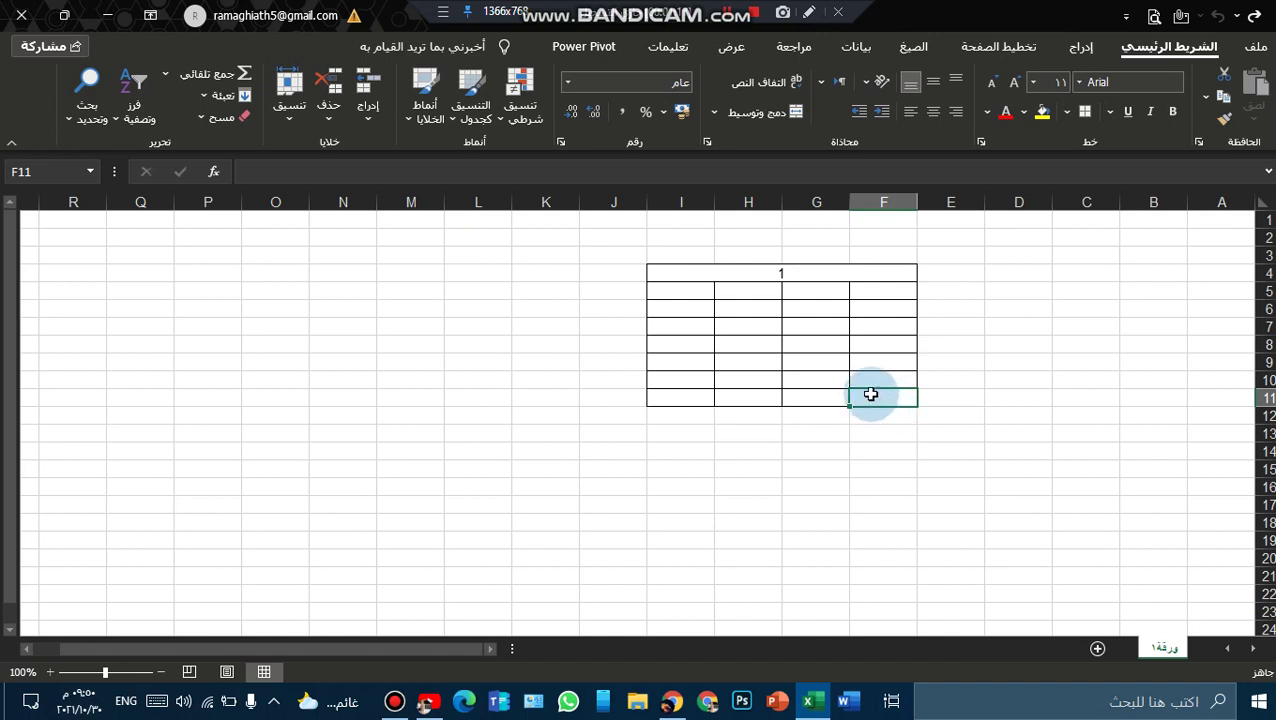
pyautogui.write('k[p')
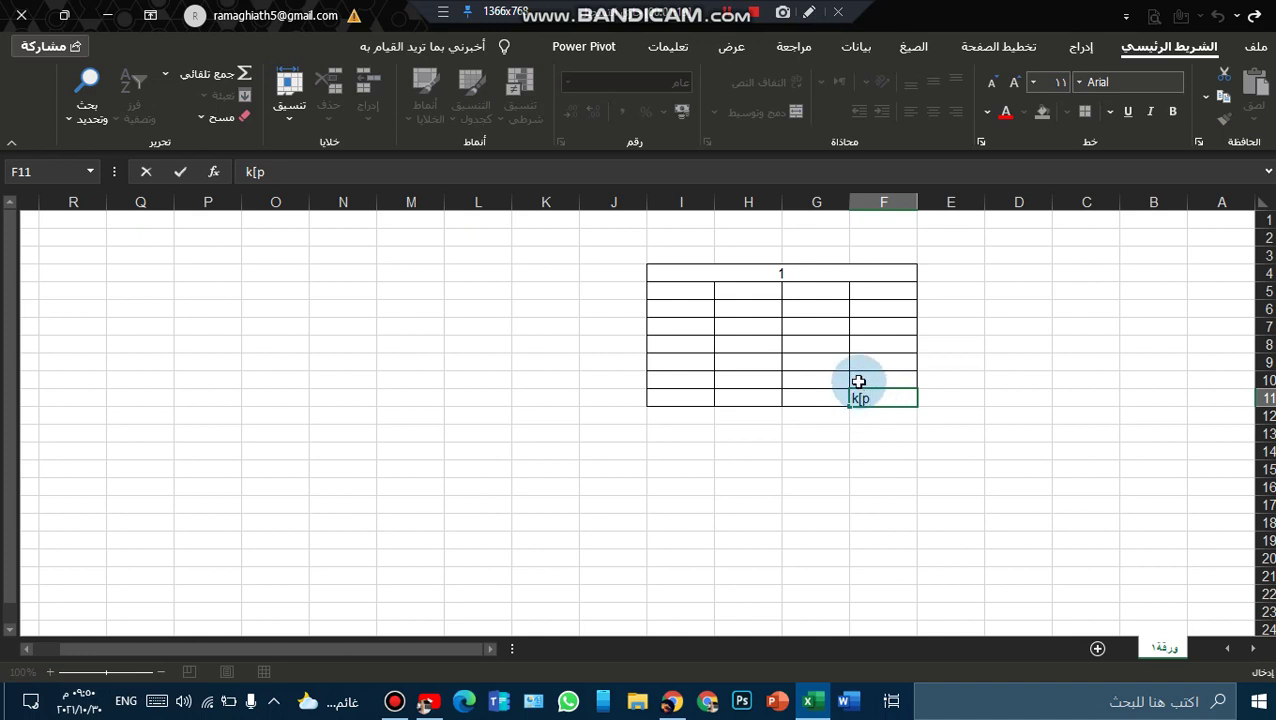
pyautogui.hotkey('alt', 'shift')
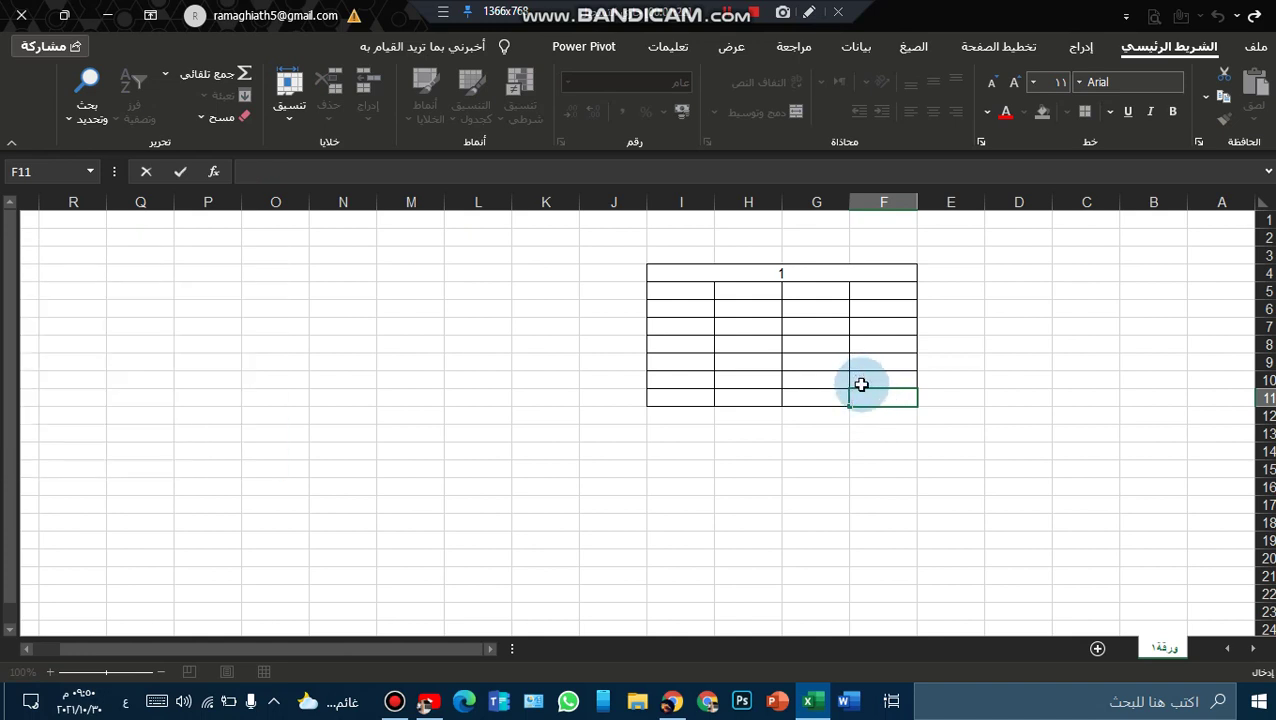
pyautogui.write('نجحأ')
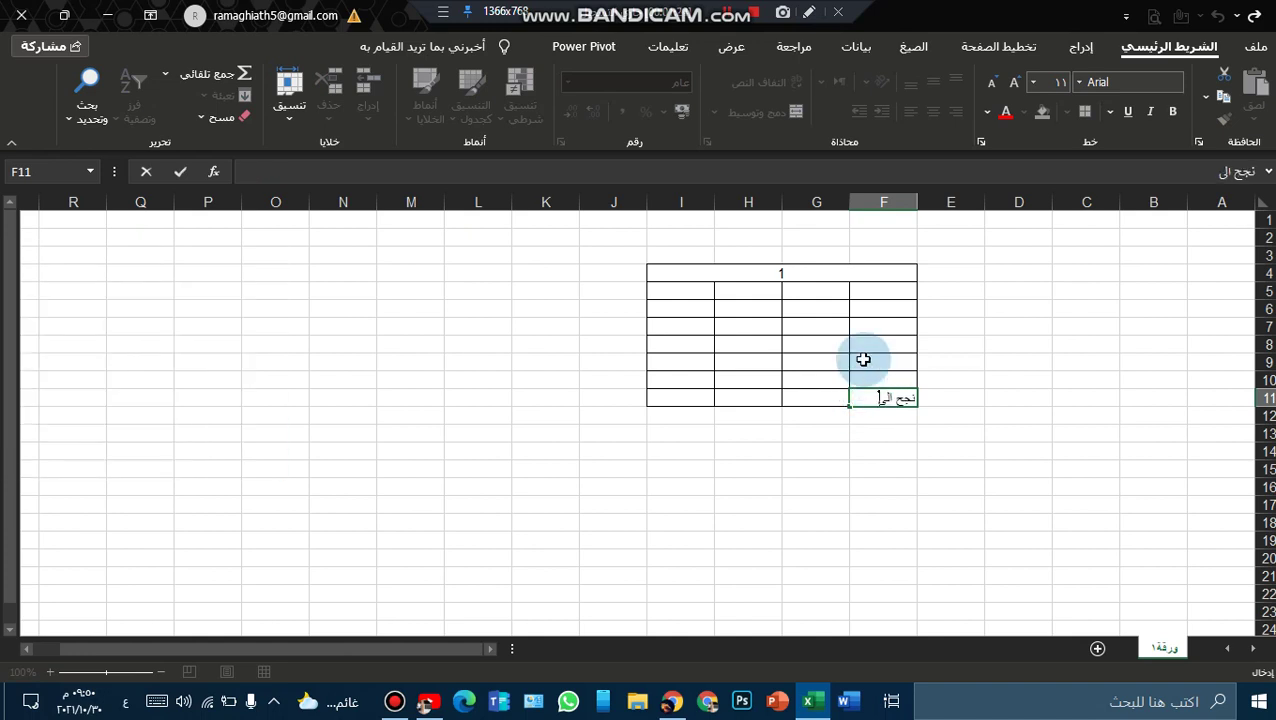
pyautogui.write('ق')
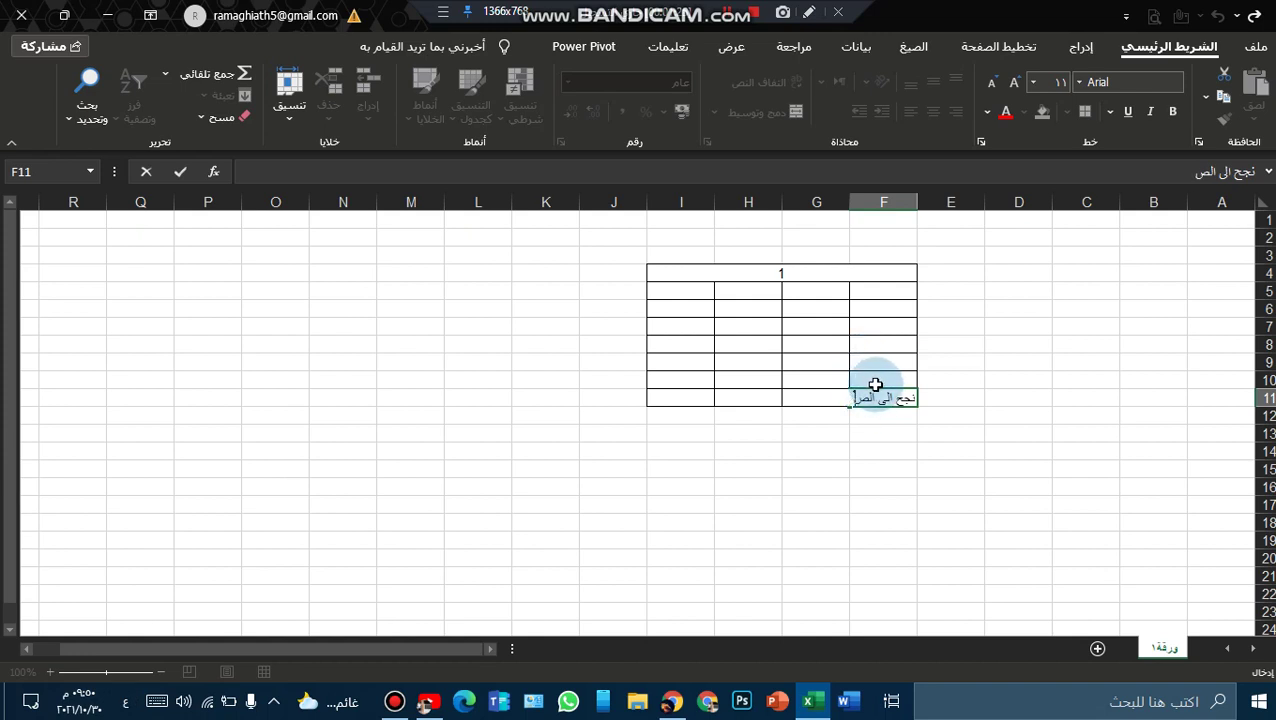
pyautogui.write('ف')
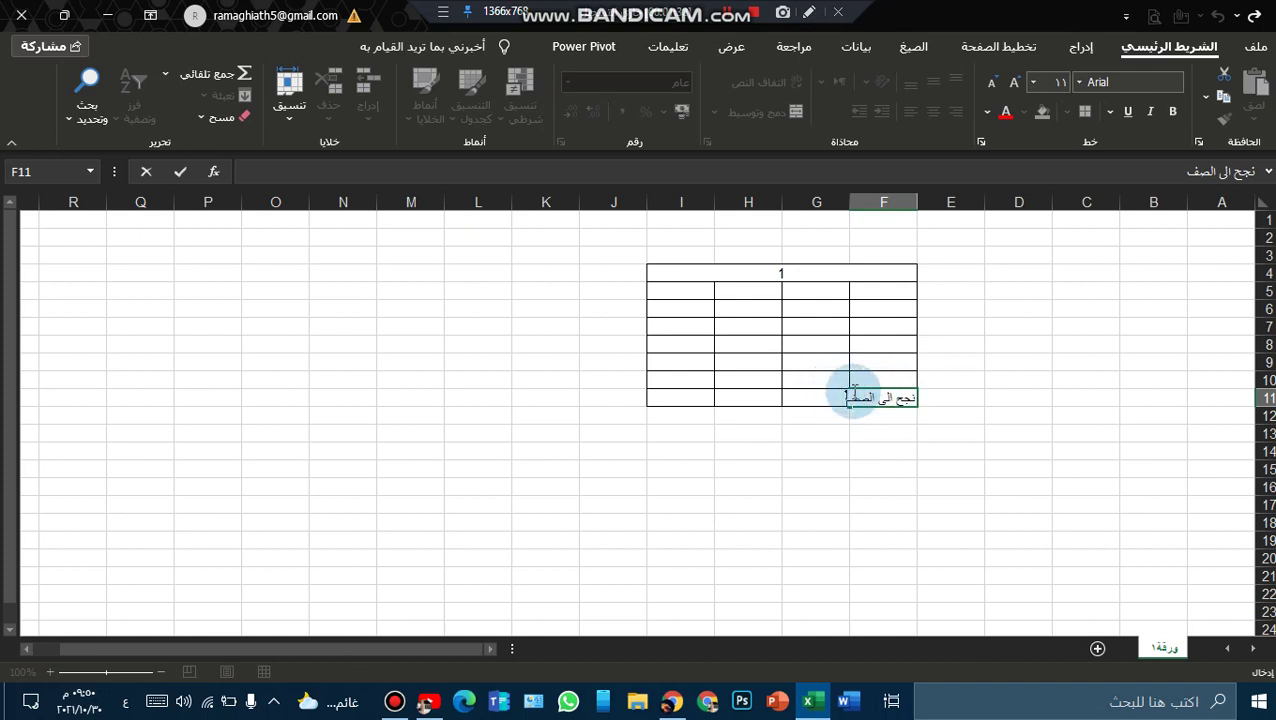
pyautogui.click(871, 397)
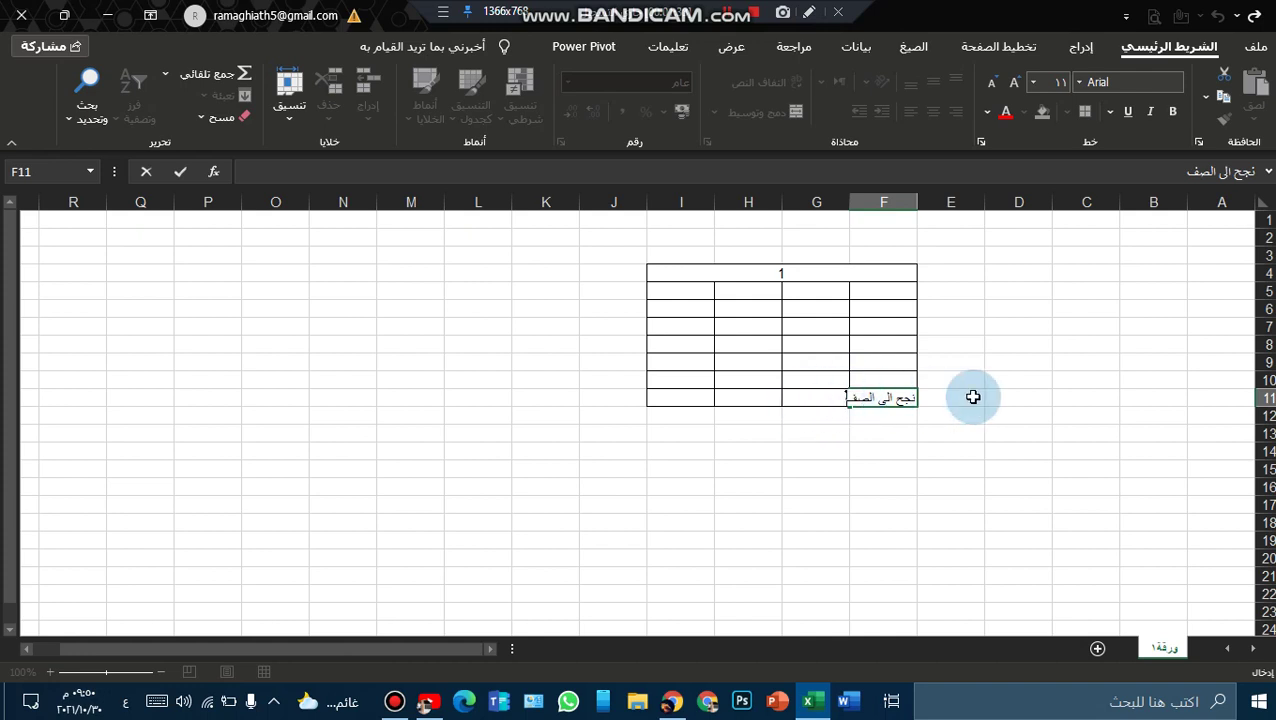
pyautogui.click(1170, 325)
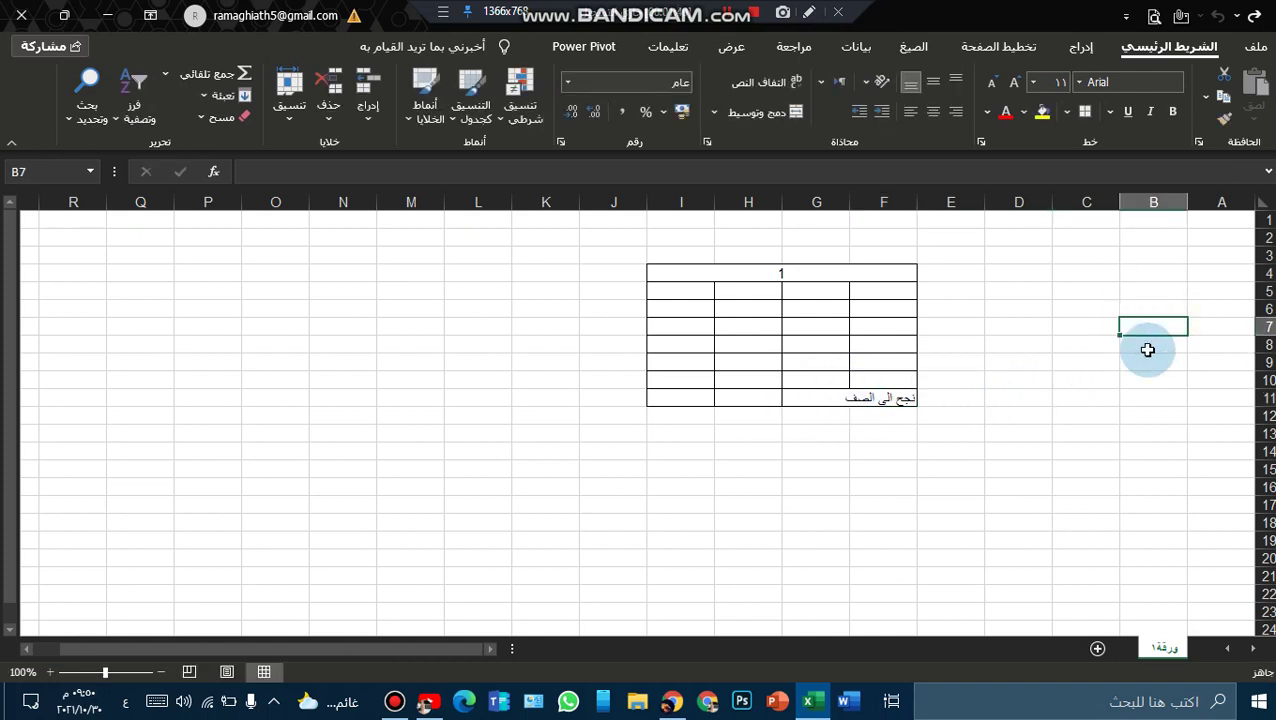
pyautogui.click(899, 398)
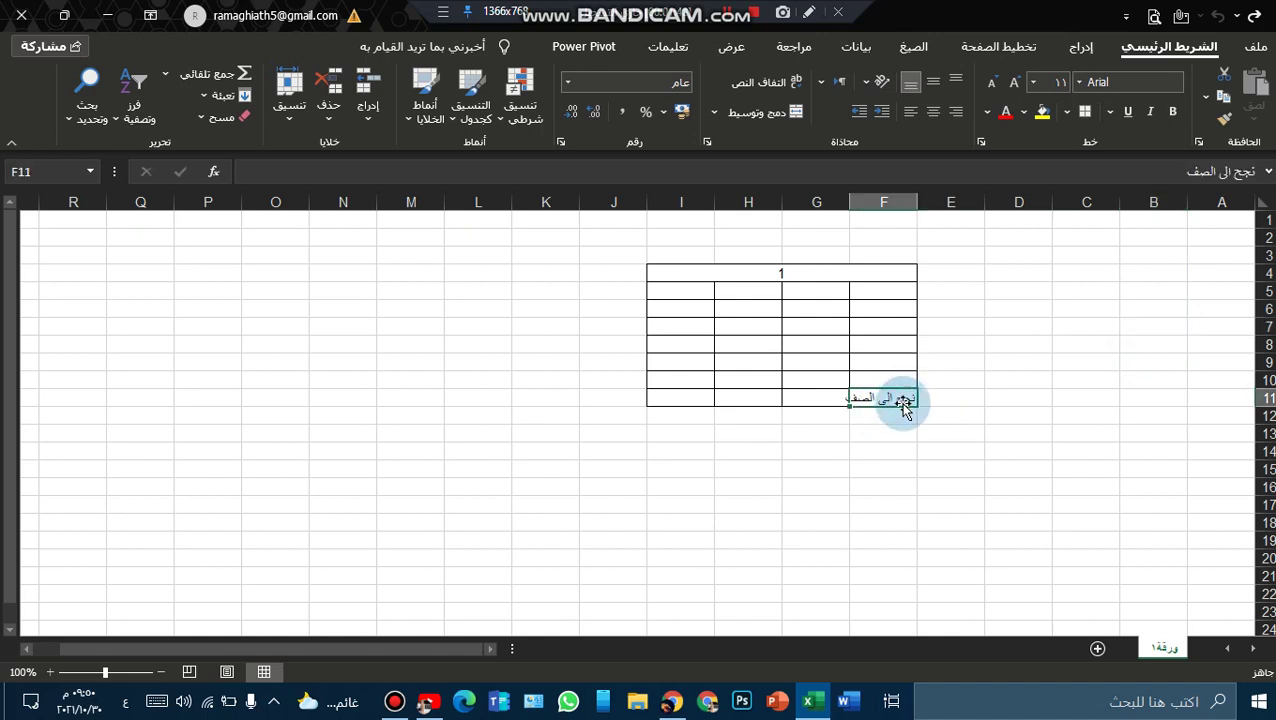
# Turn on Wrap Text for F11 so its Arabic caption spans two lines.
pyautogui.click(778, 83)
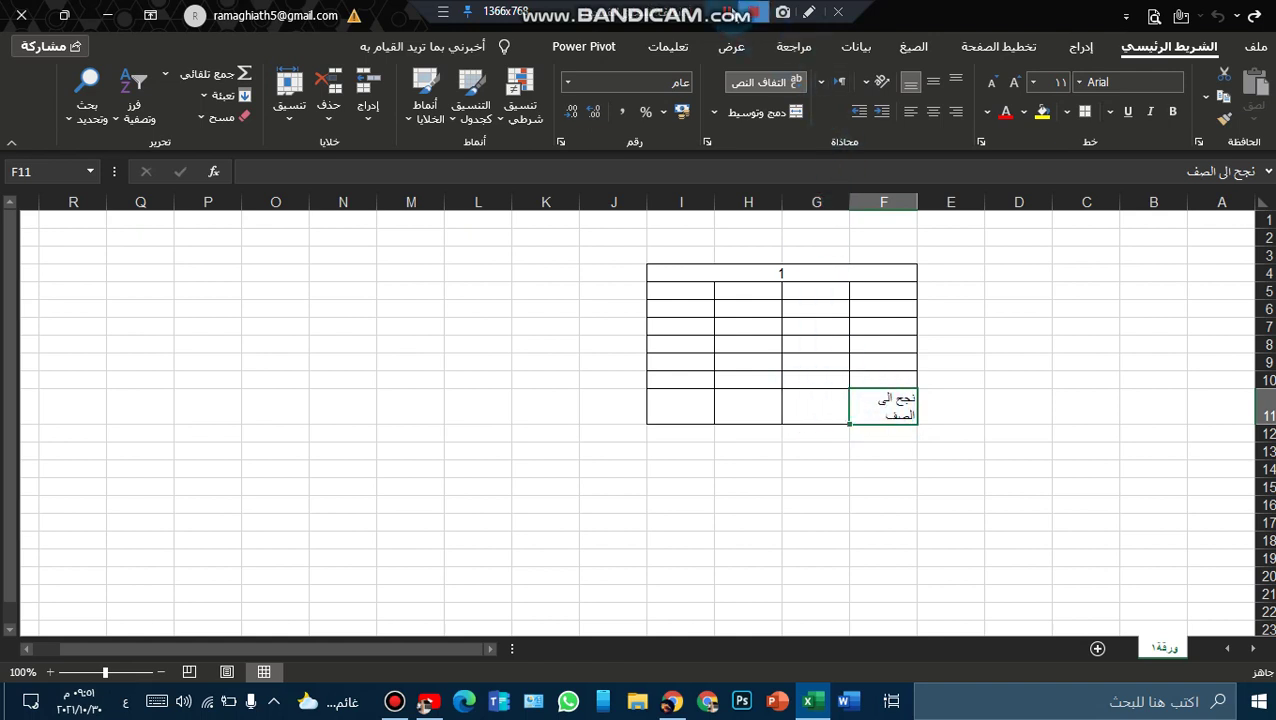
pyautogui.click(725, 22)
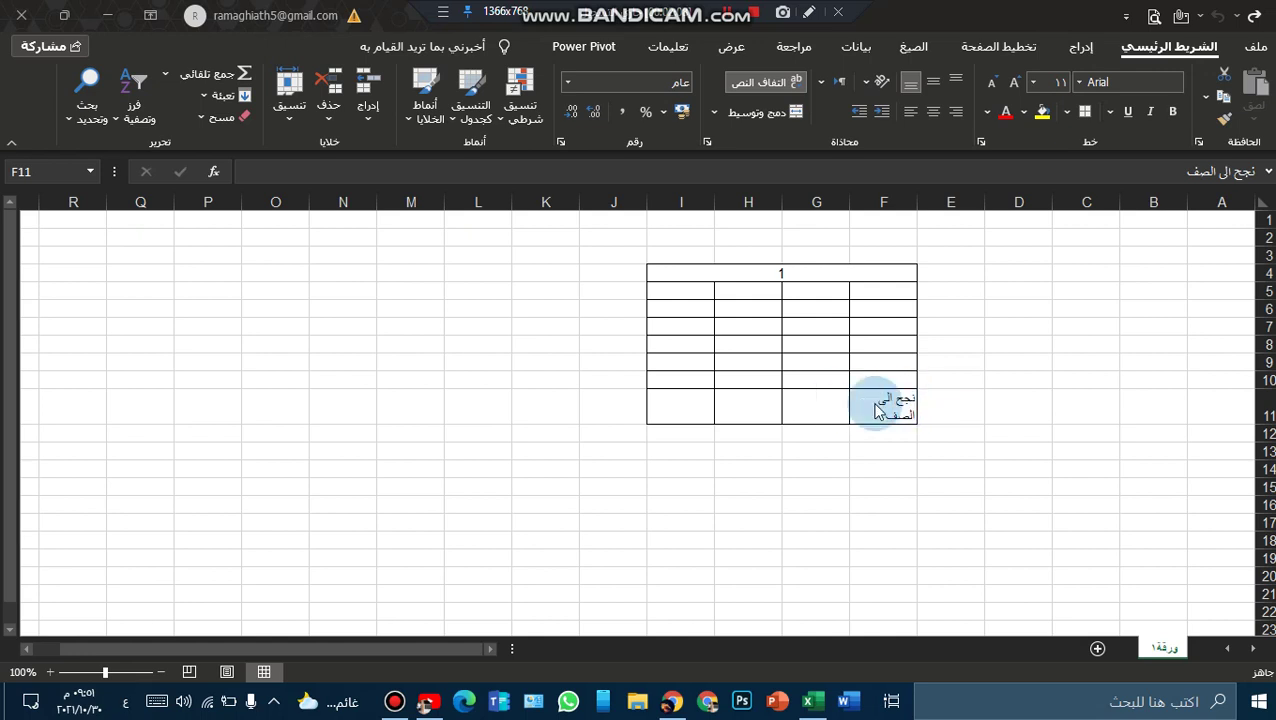
pyautogui.click(887, 203)
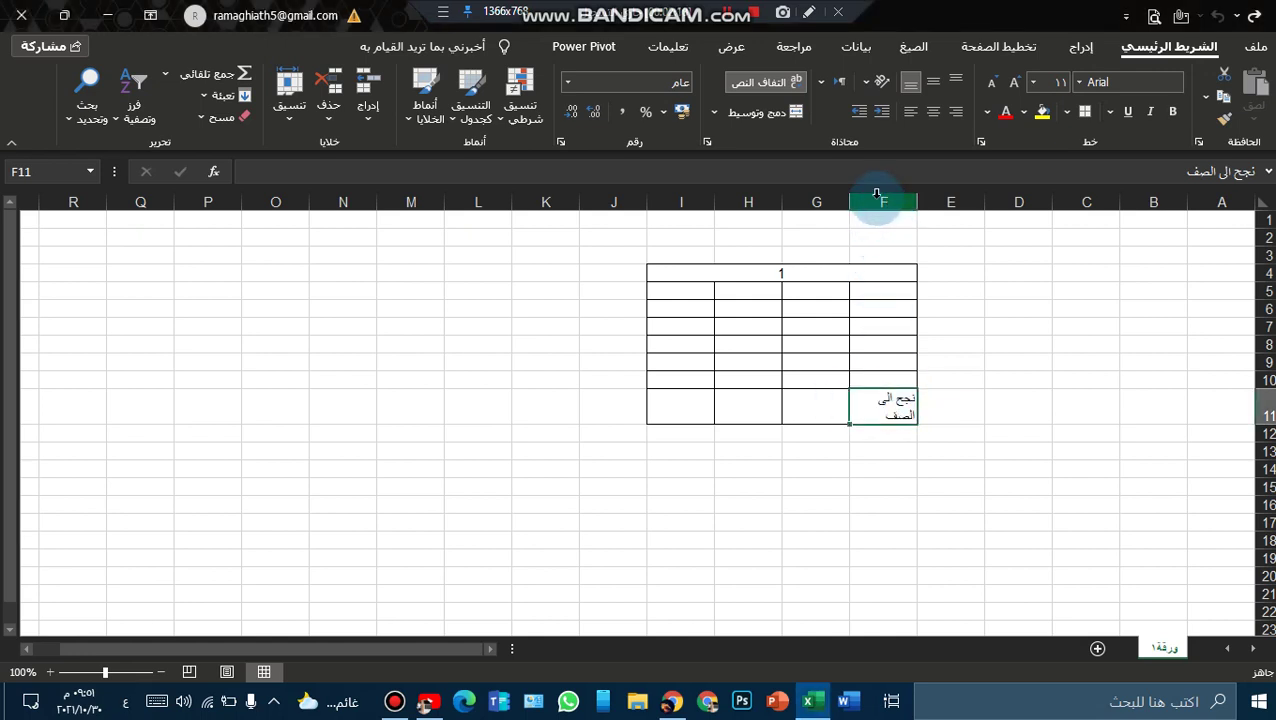
pyautogui.click(888, 203)
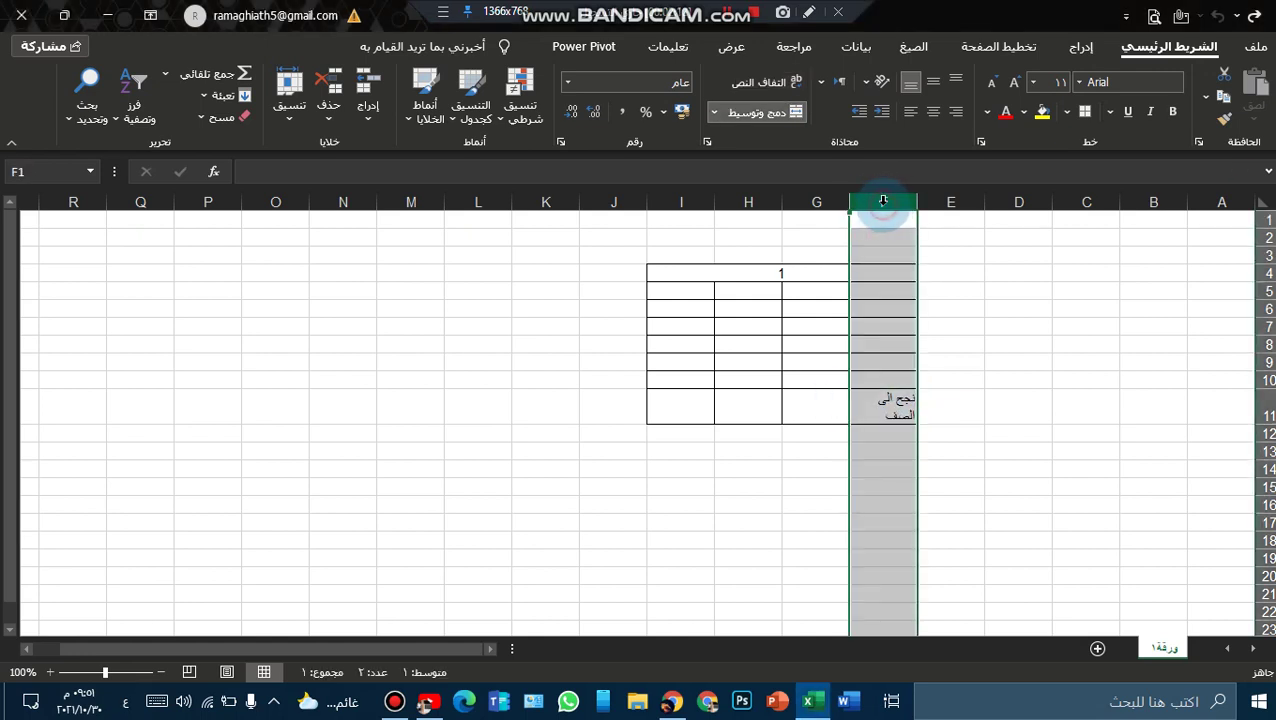
pyautogui.click(883, 342)
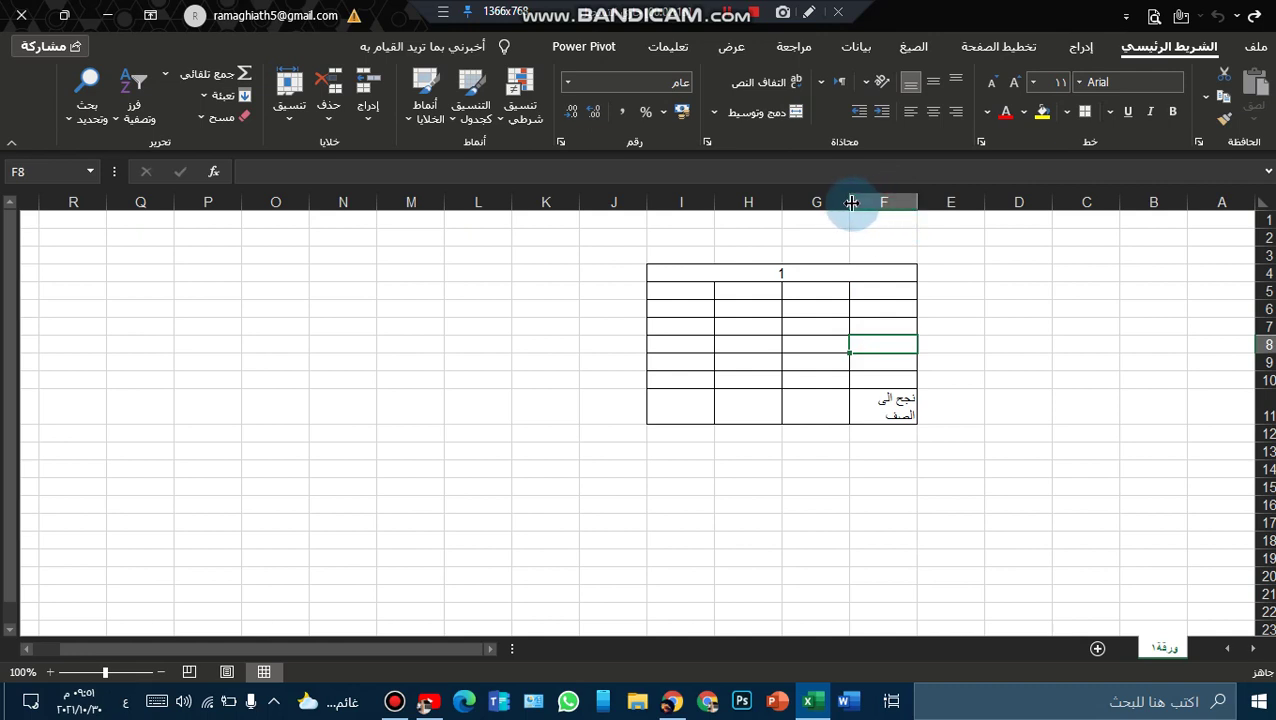
pyautogui.moveTo(850, 203); pyautogui.dragTo(802, 200)
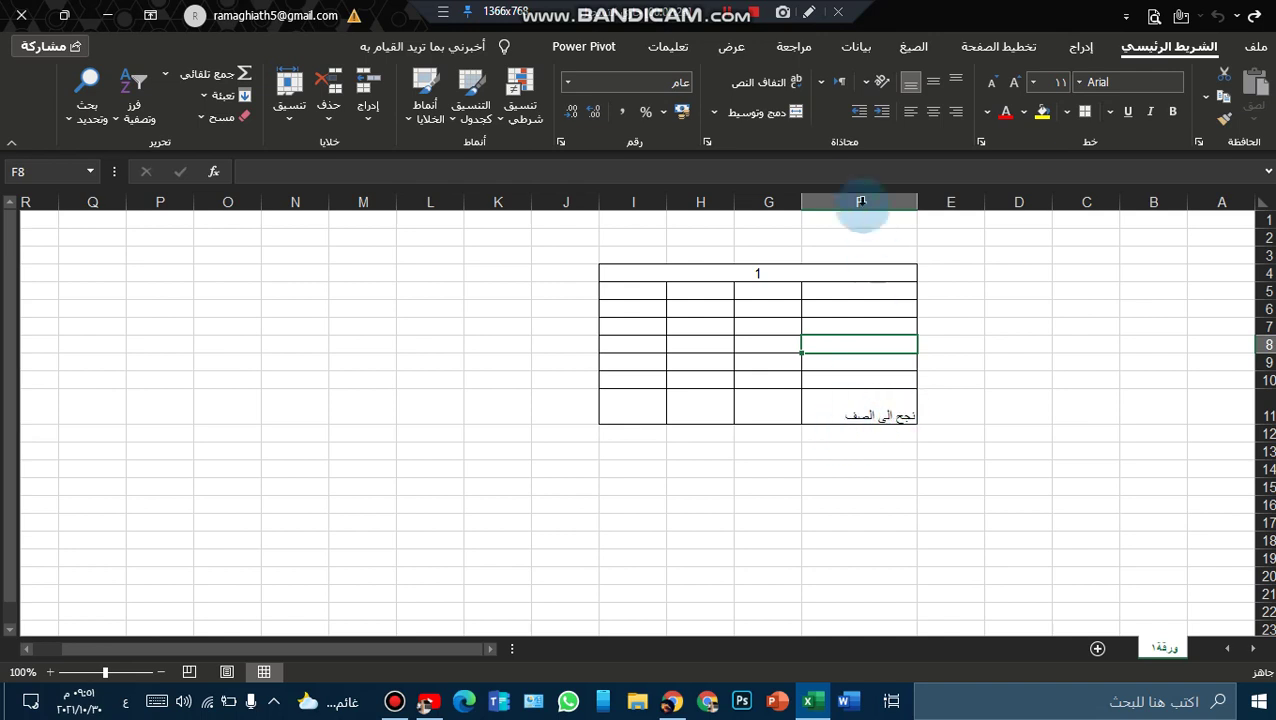
pyautogui.click(887, 395)
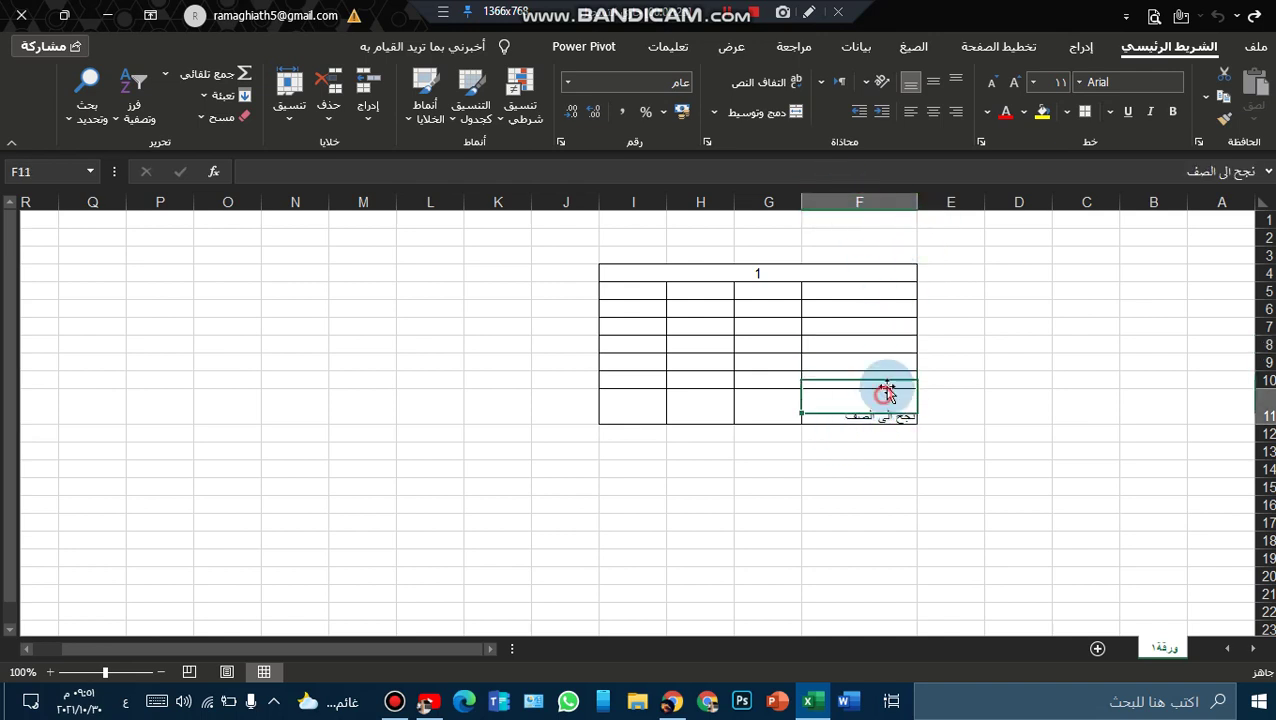
pyautogui.click(858, 201)
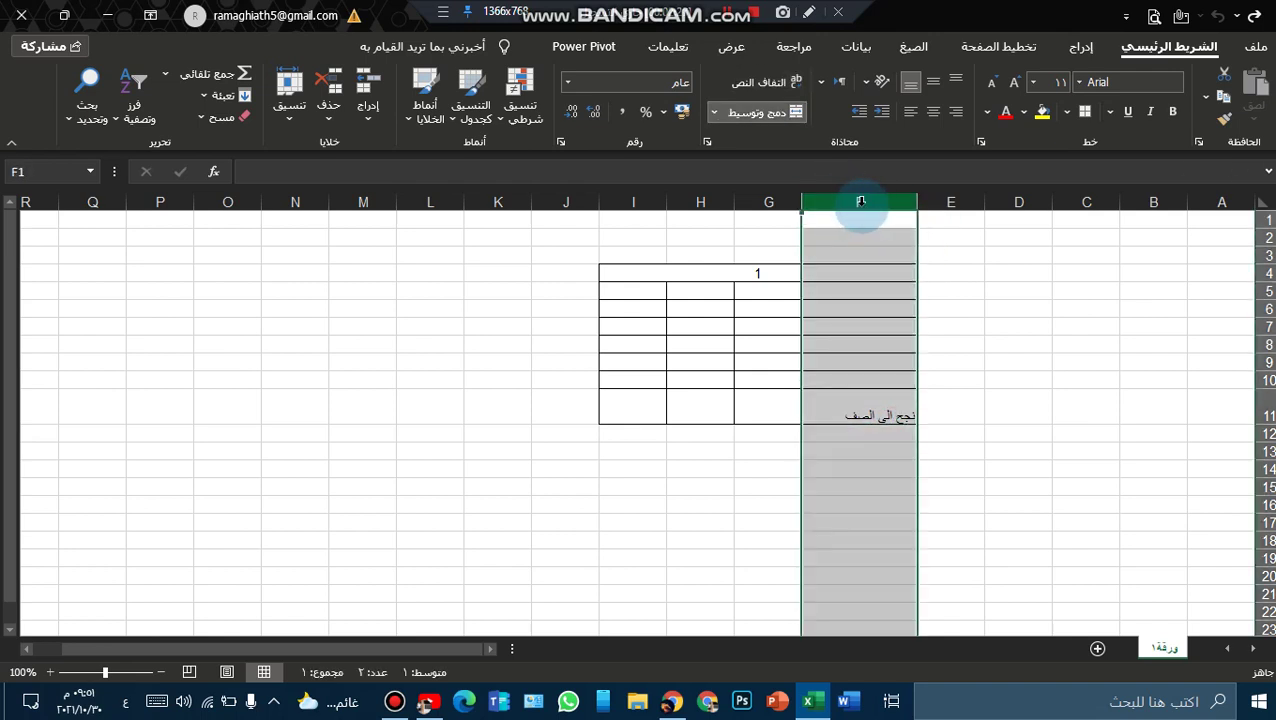
pyautogui.rightClick(860, 204)
pyautogui.click(867, 206)
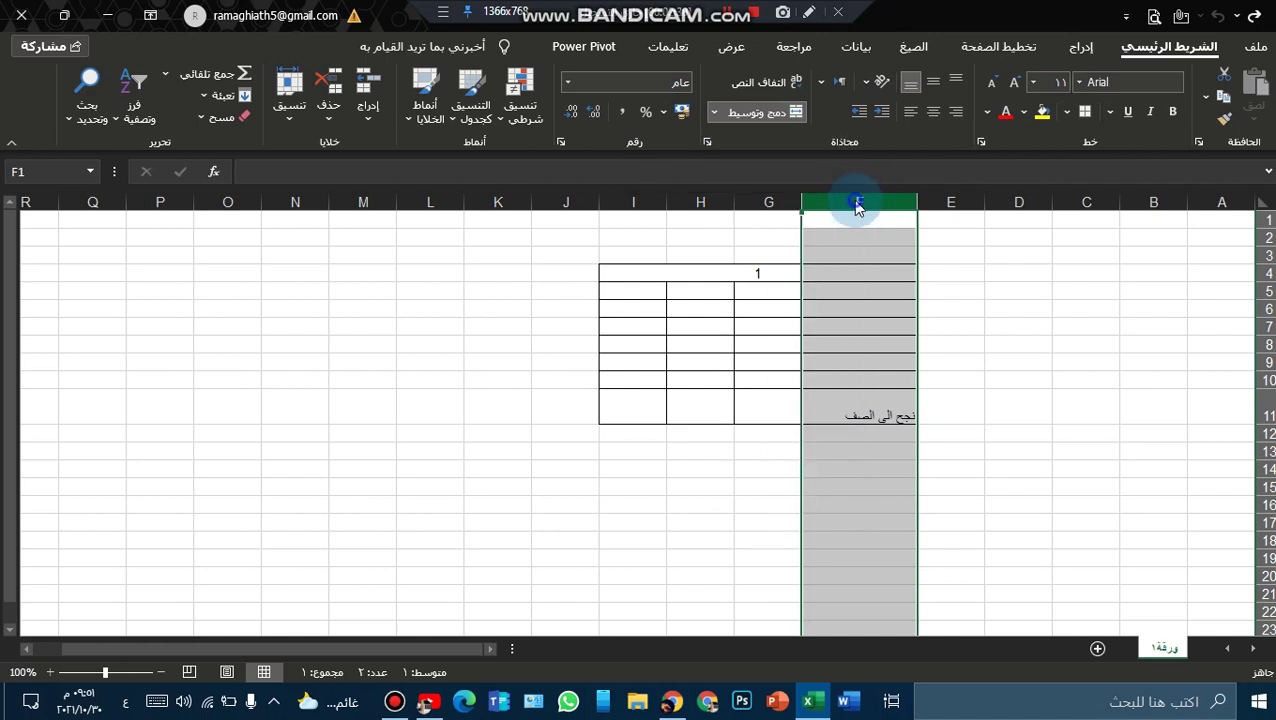
pyautogui.rightClick(865, 208)
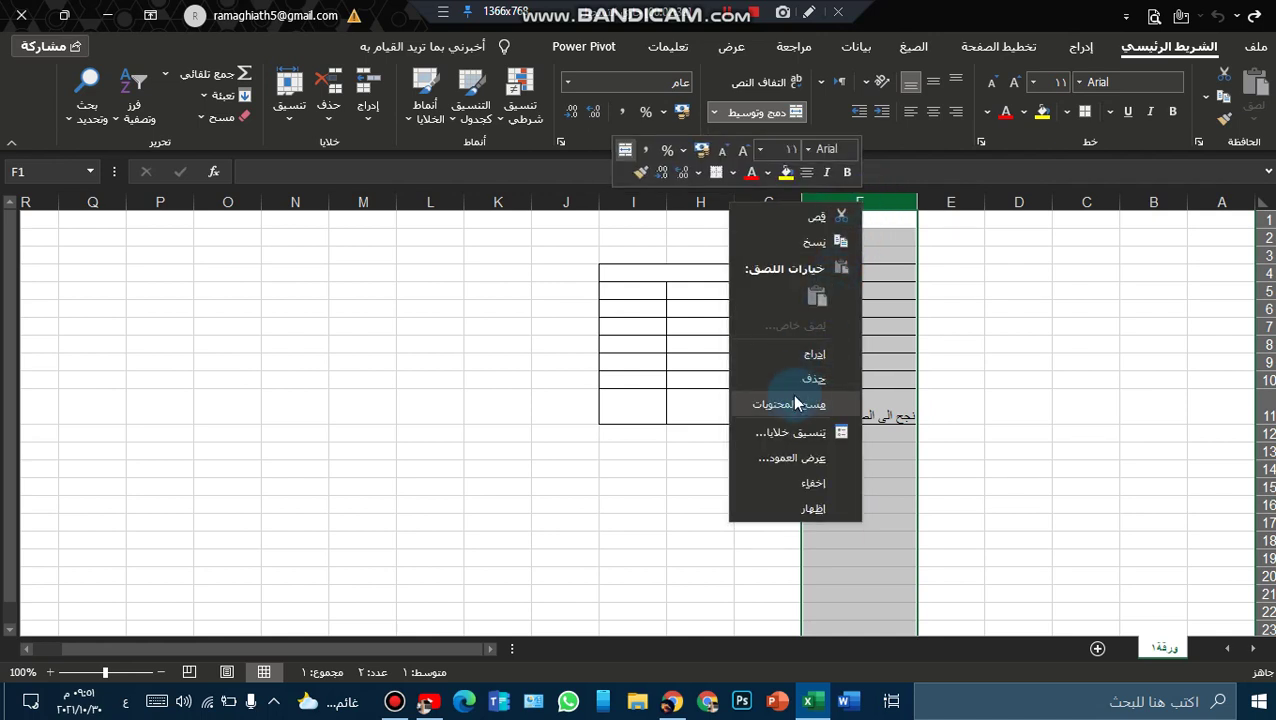
pyautogui.click(806, 457)
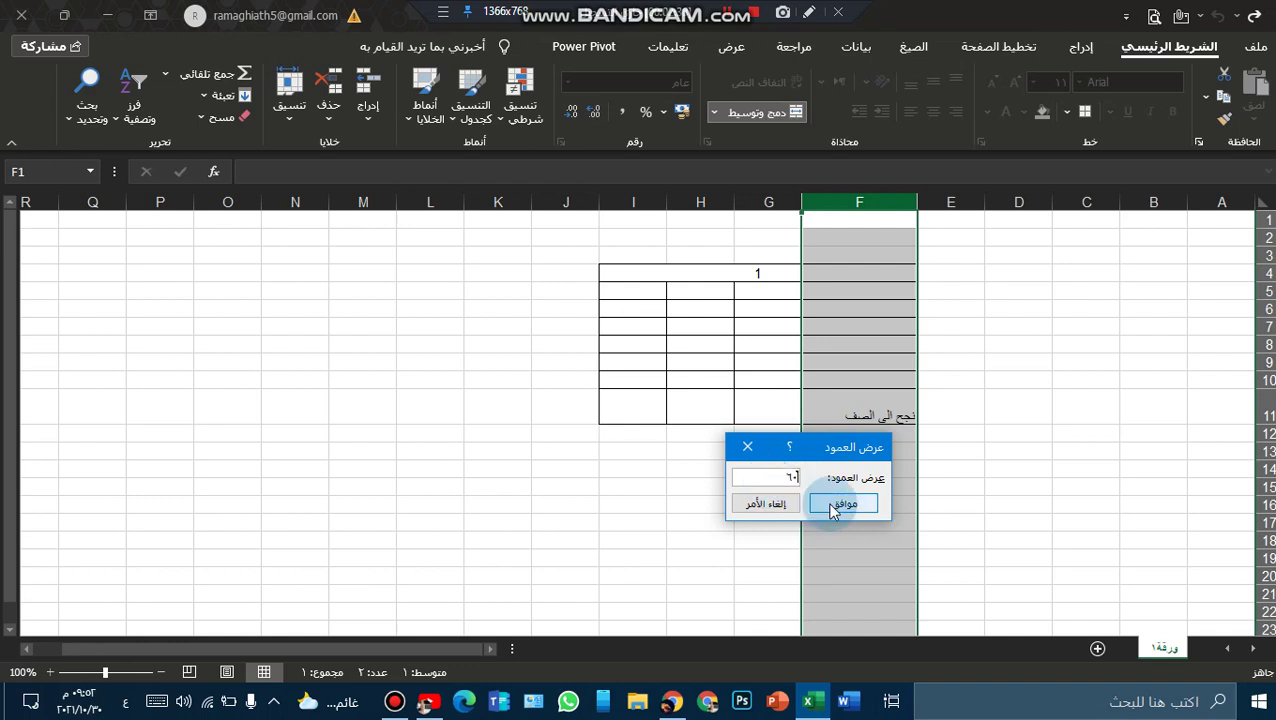
pyautogui.click(843, 504)
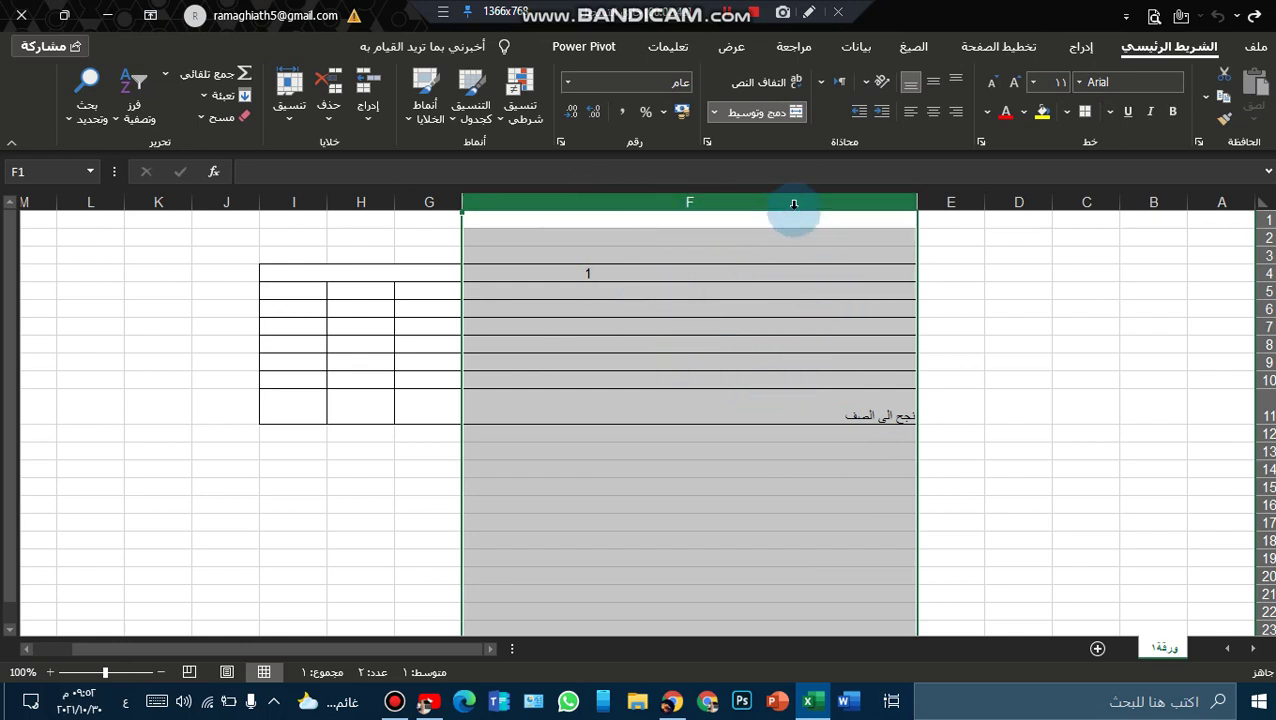
pyautogui.hotkey('ctrl', 'z')
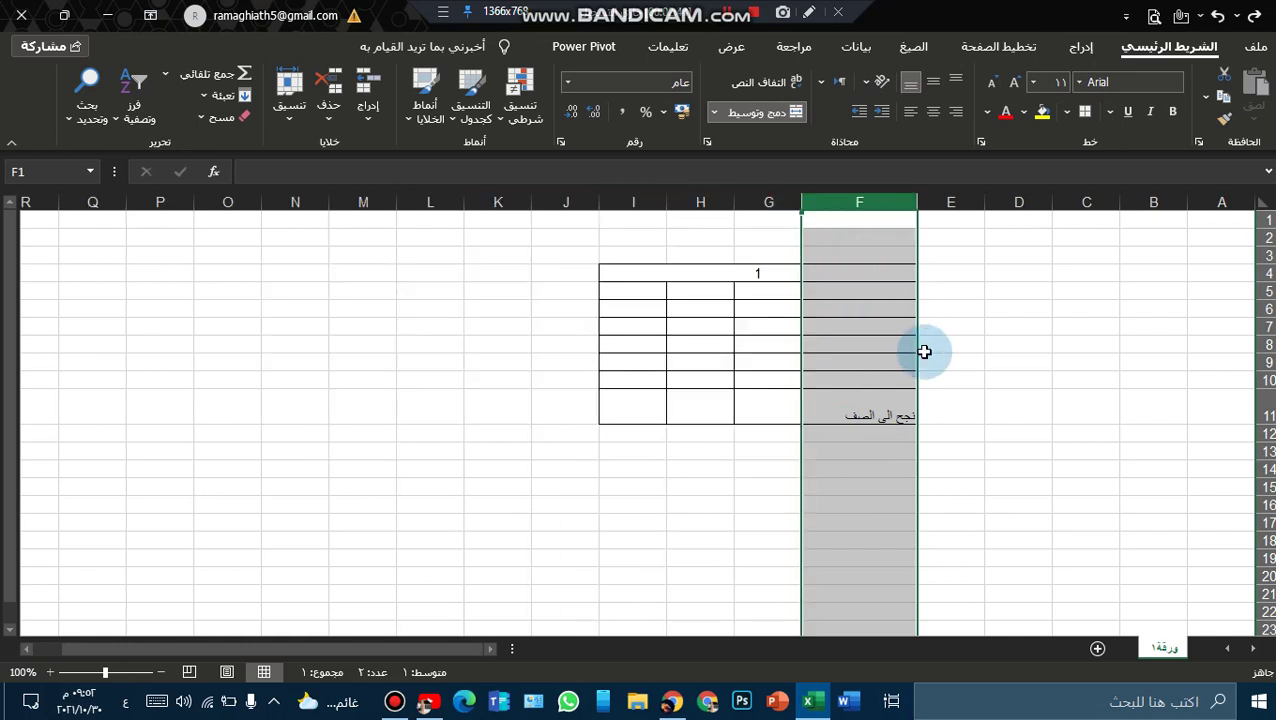
pyautogui.click(1267, 405)
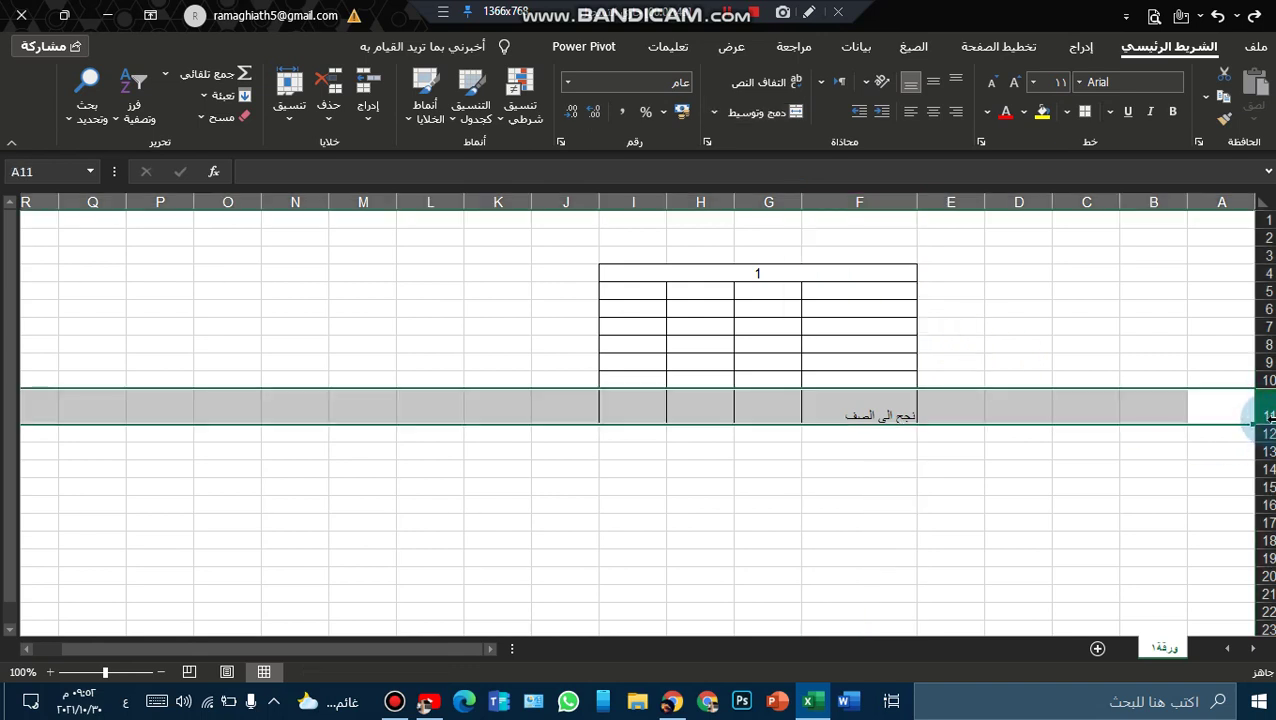
# Drag row 11's lower boundary down twice to make the caption row much taller.
pyautogui.moveTo(1265, 422); pyautogui.dragTo(1265, 447)
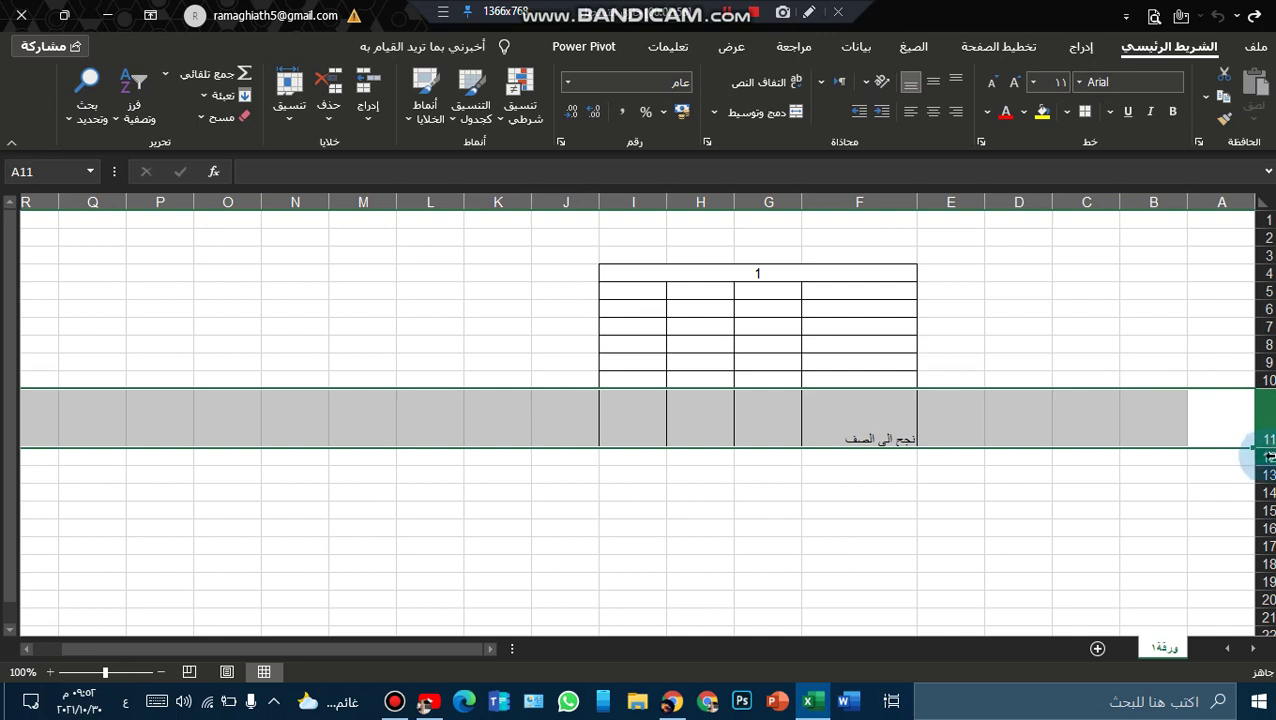
pyautogui.moveTo(1265, 450); pyautogui.dragTo(1268, 485)
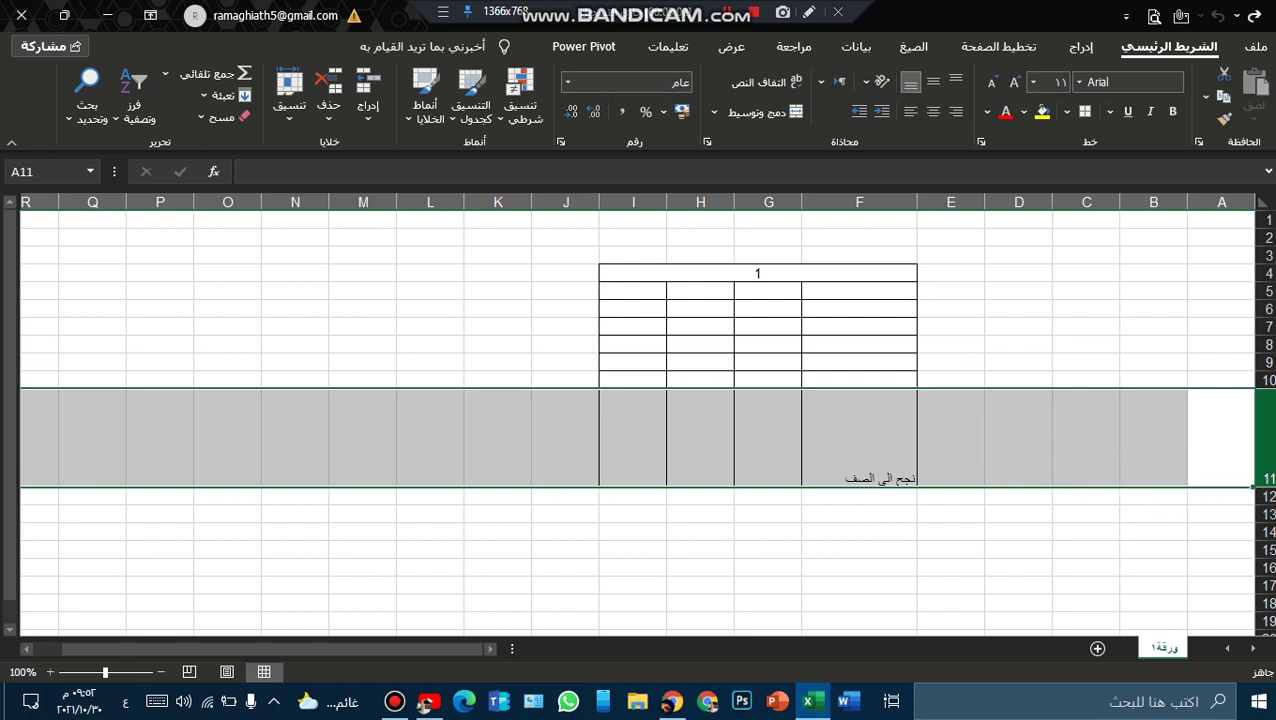
# Set row 11's height to exactly 60 through the Row Height setting.
pyautogui.rightClick(1268, 441)
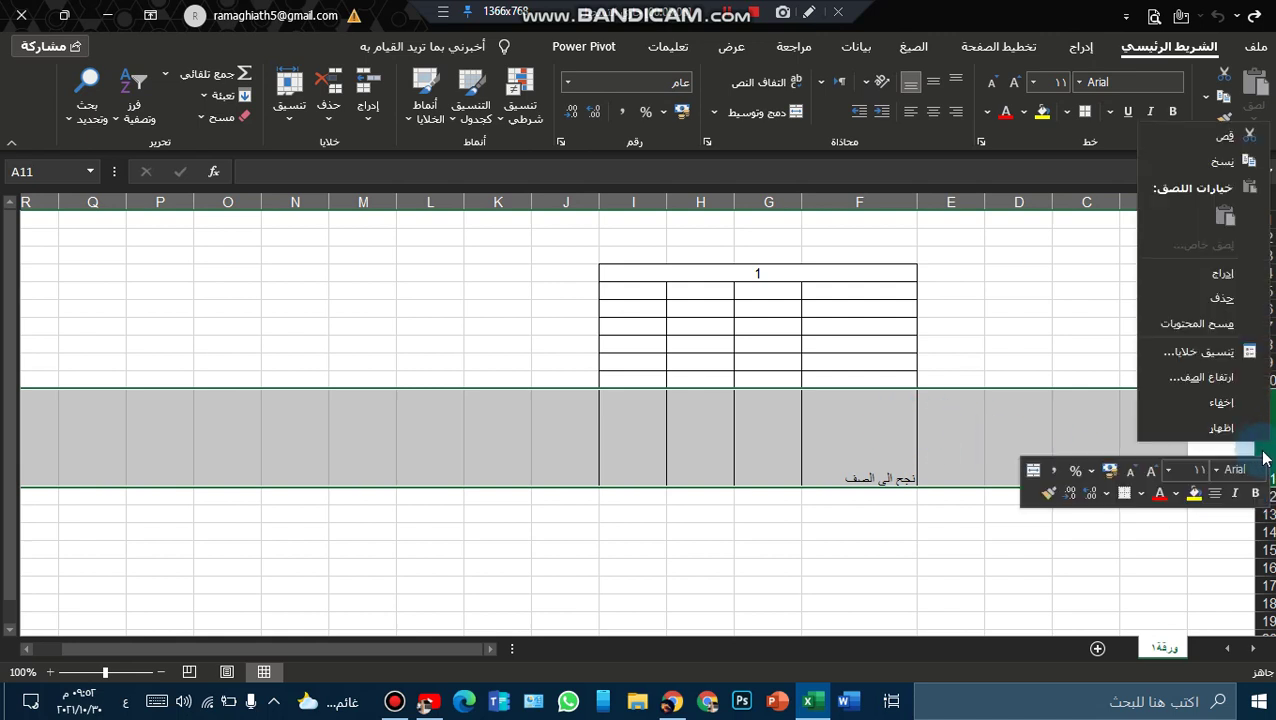
pyautogui.press('Escape')
pyautogui.rightClick(1268, 444)
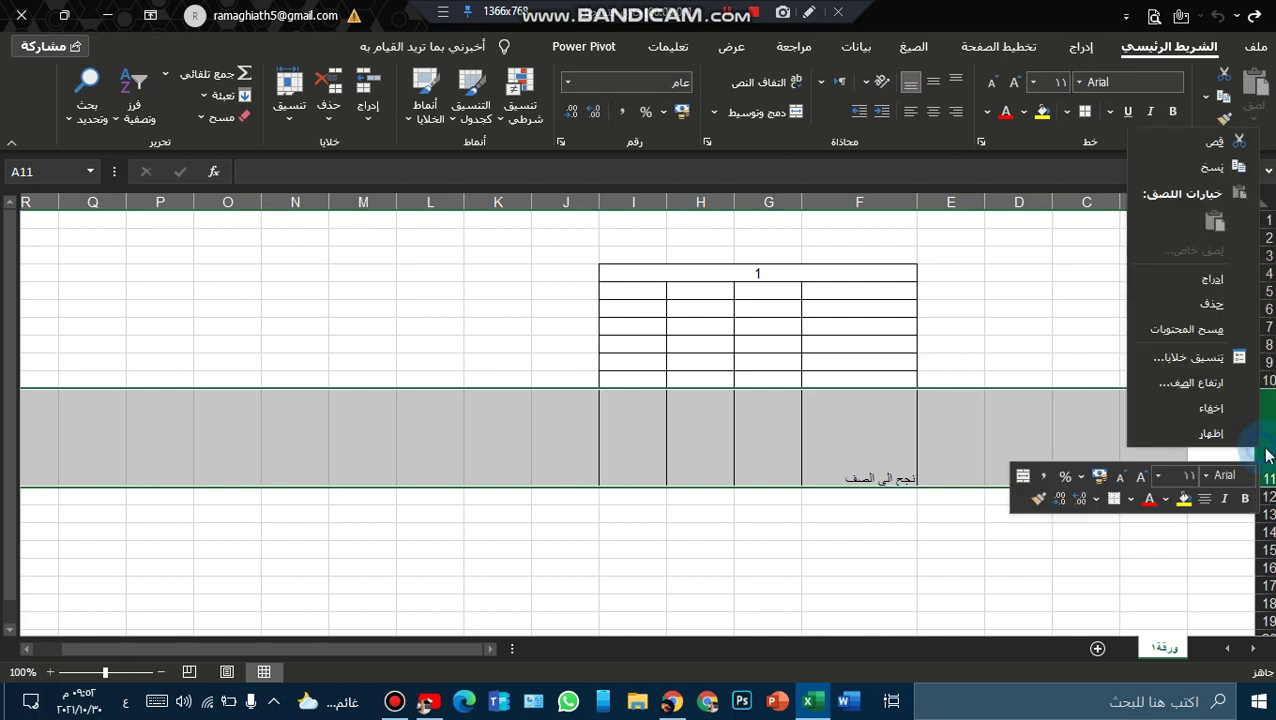
pyautogui.click(1220, 384)
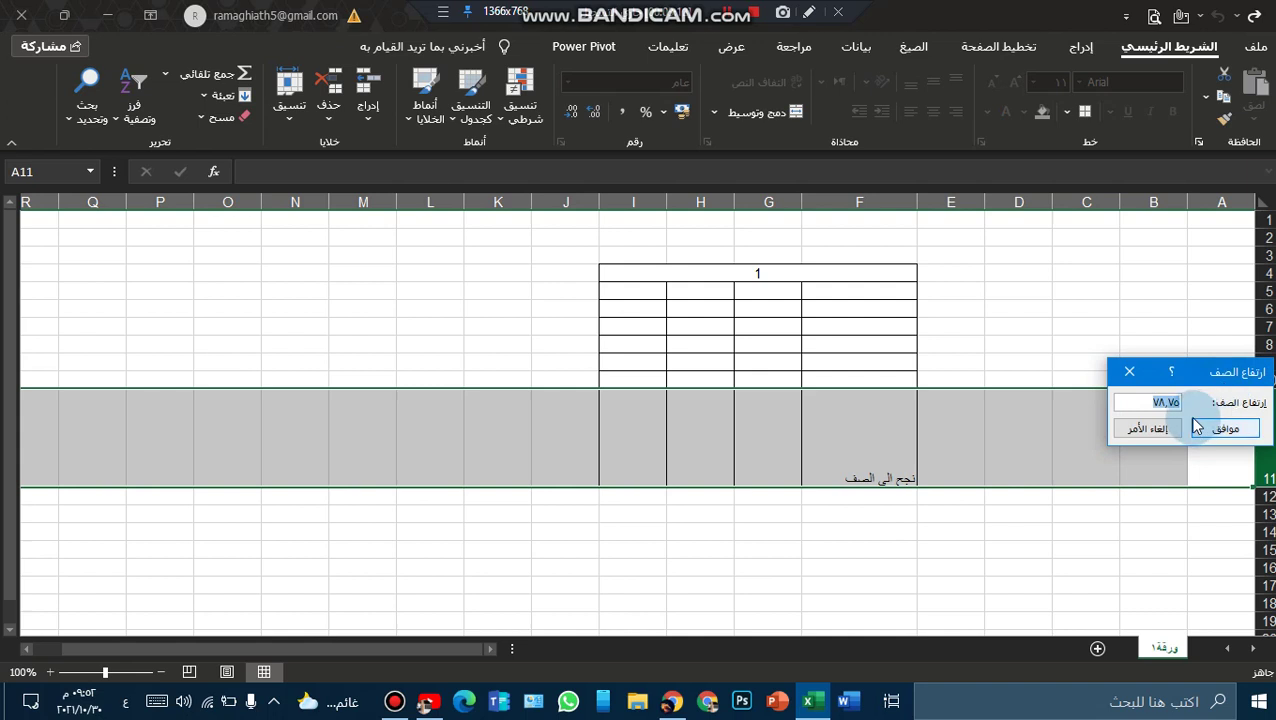
pyautogui.write('60')
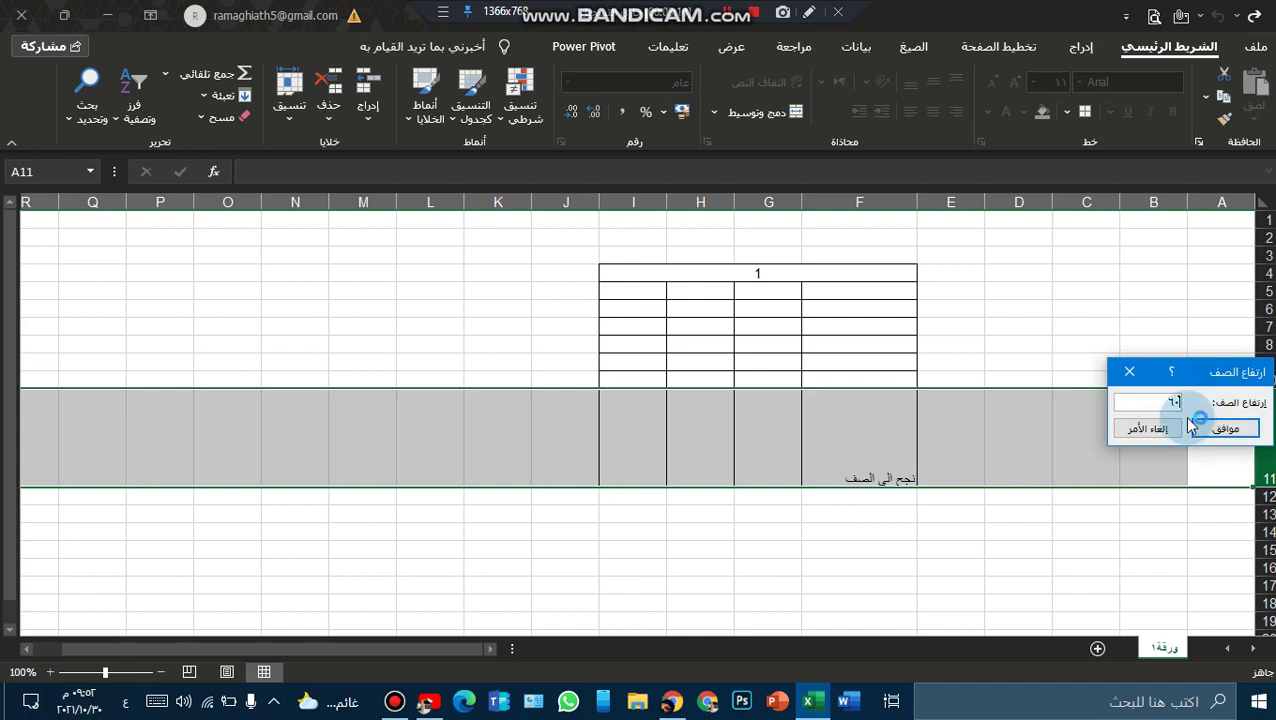
pyautogui.click(1235, 436)
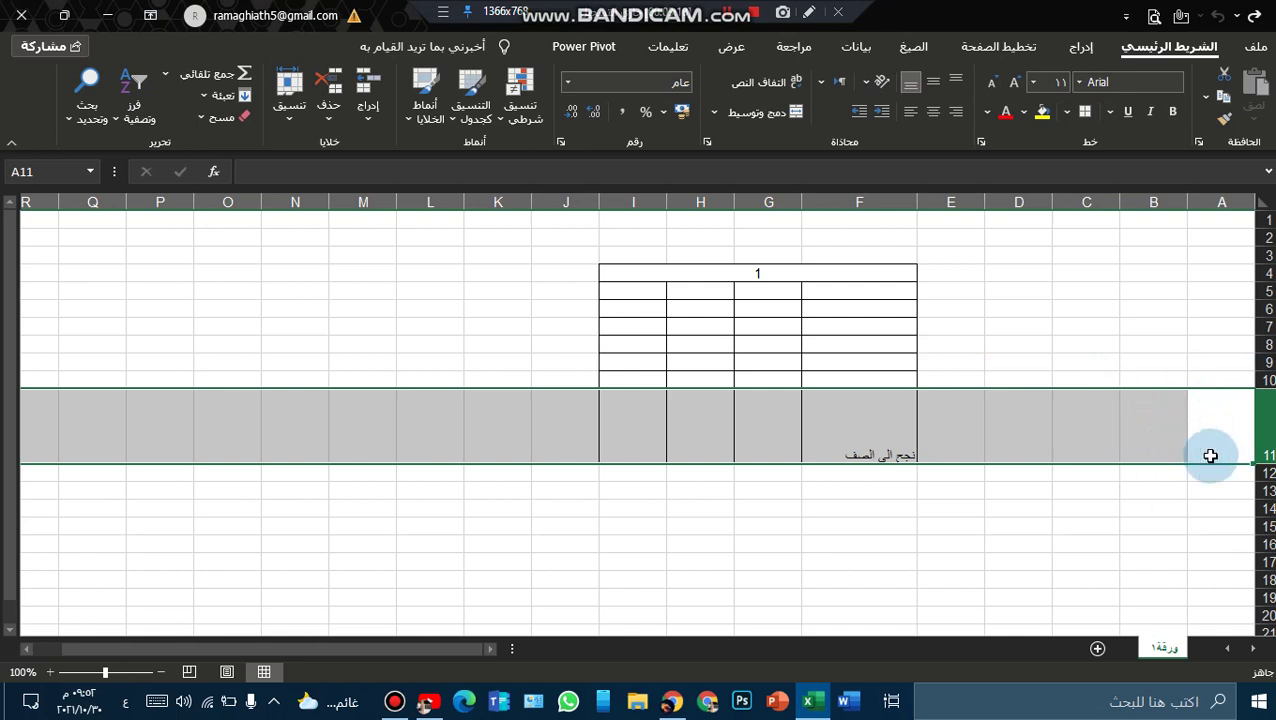
pyautogui.click(1134, 436)
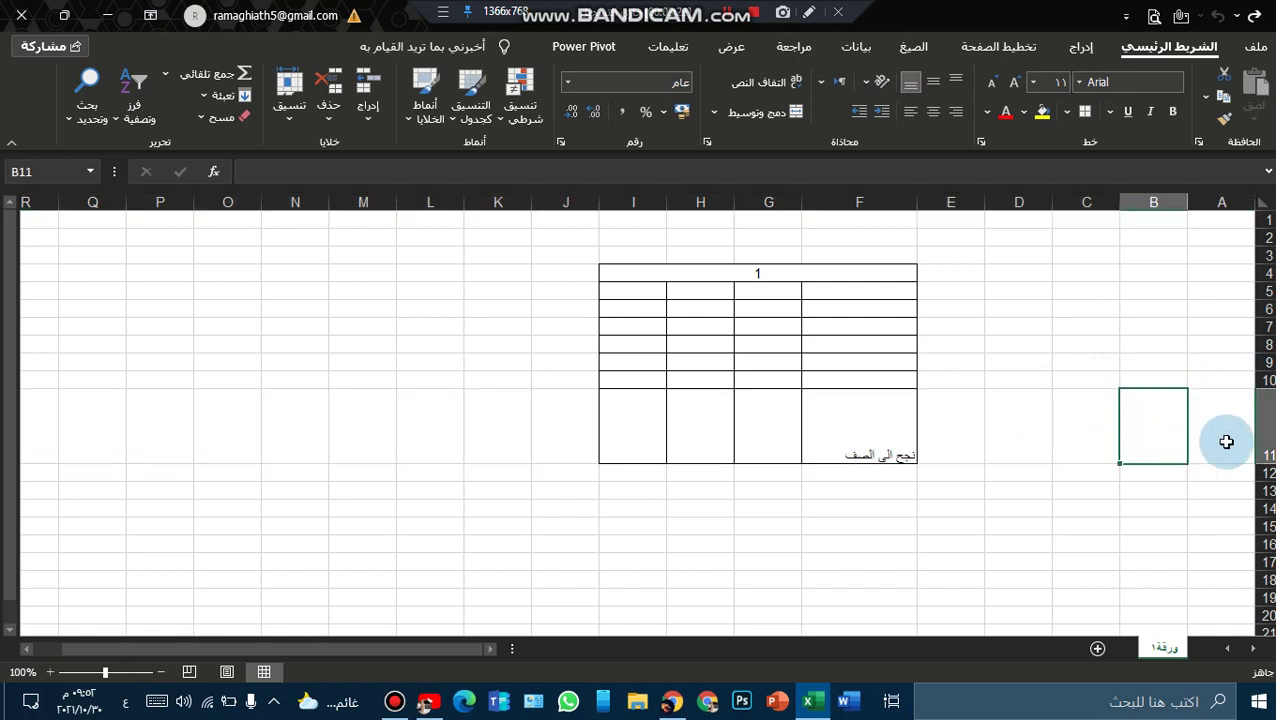
# Select row 11 and drag the caption row up to row 2.
pyautogui.click(1262, 438)
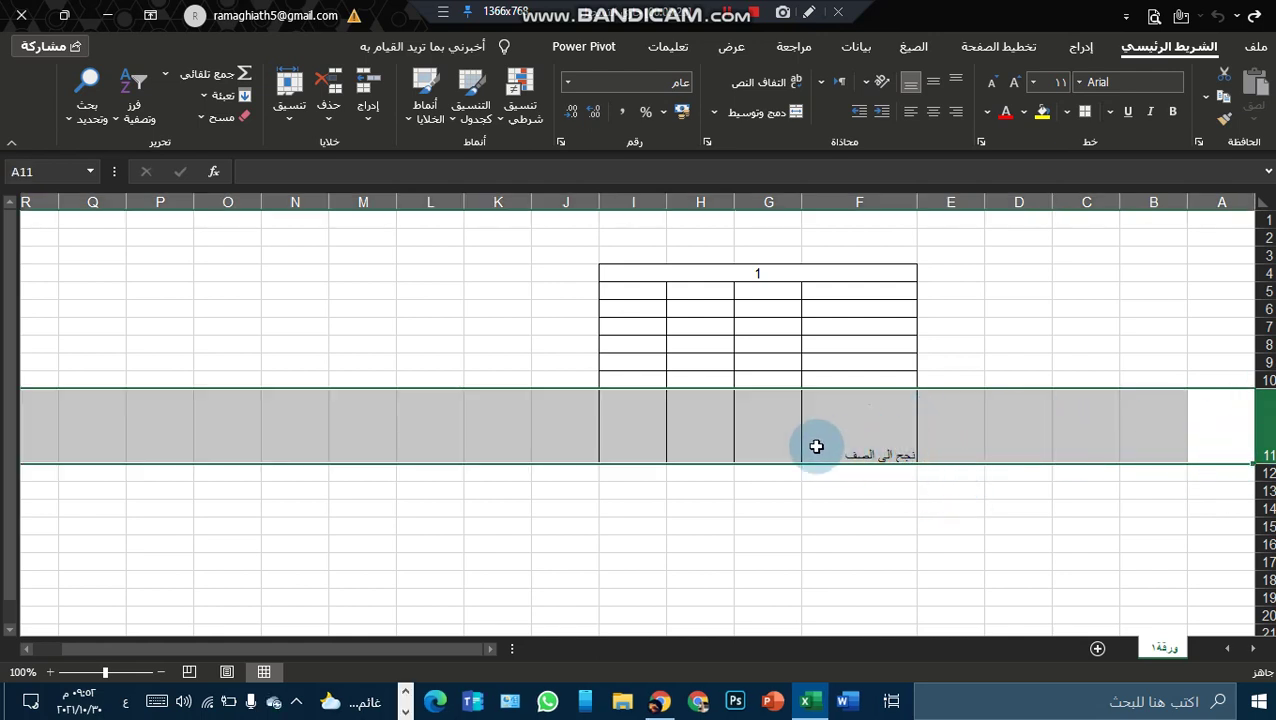
pyautogui.click(1160, 445)
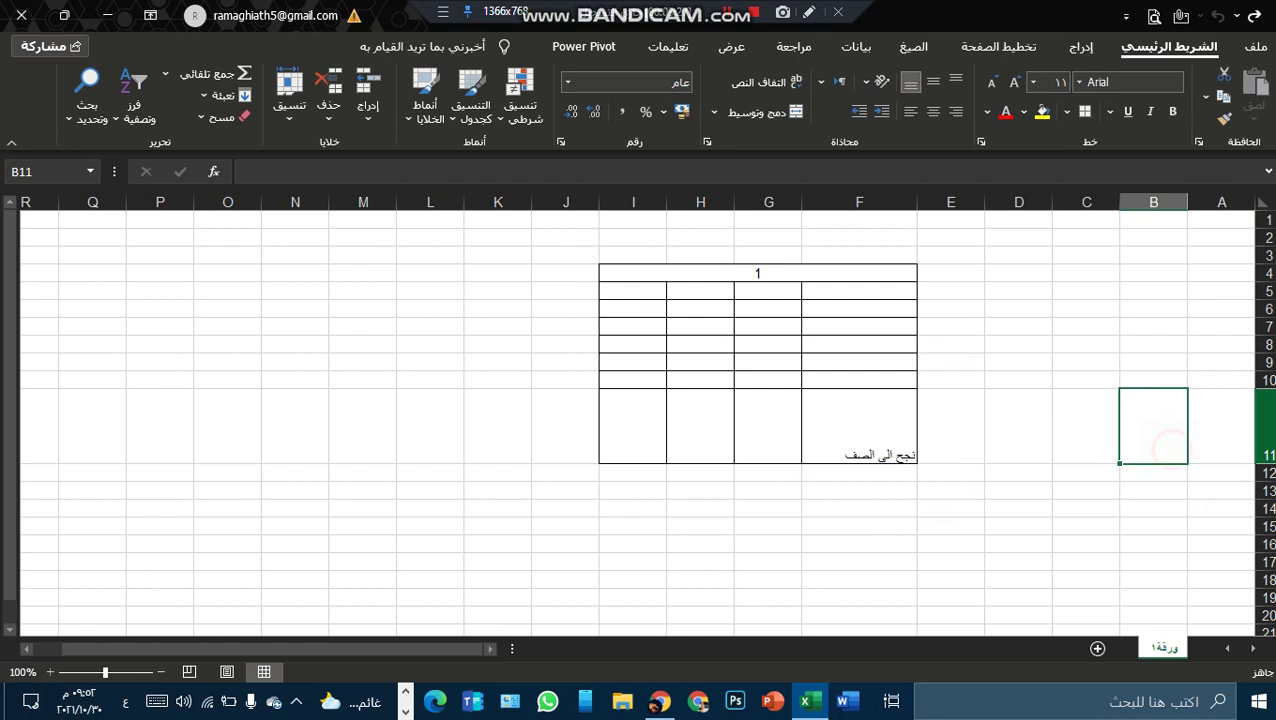
pyautogui.click(1262, 438)
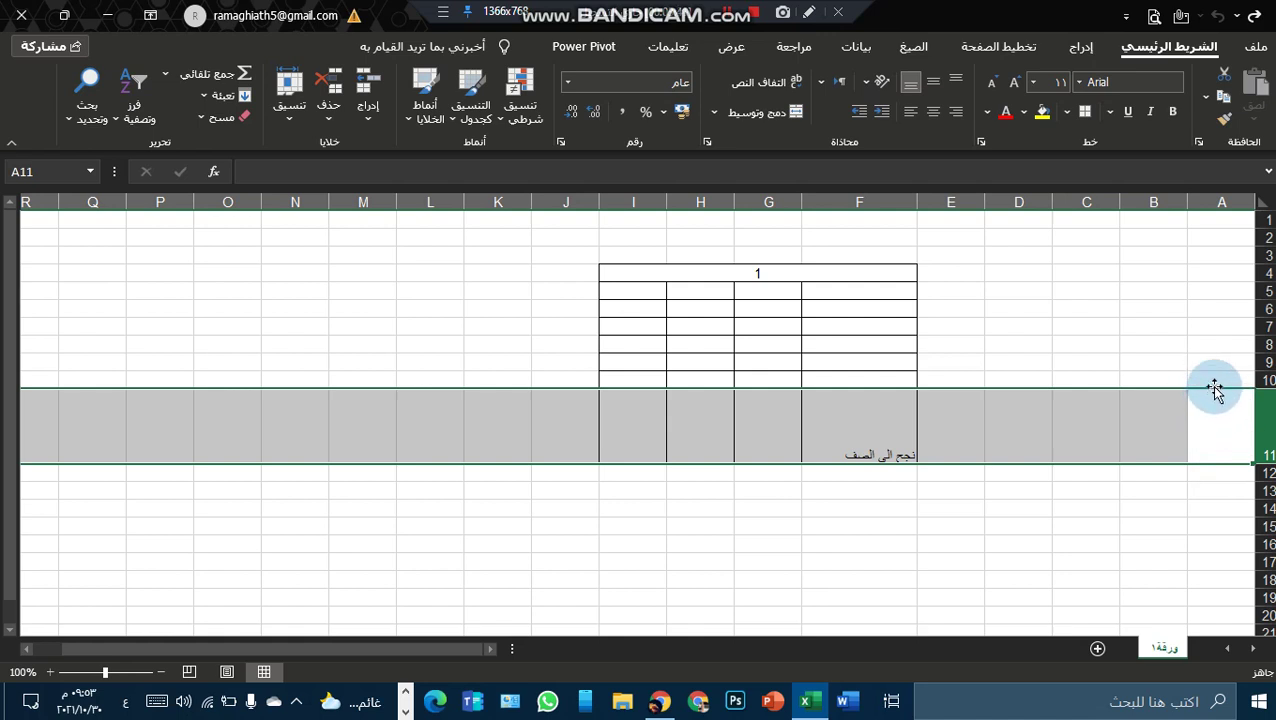
pyautogui.moveTo(1214, 391)
pyautogui.mouseDown()
pyautogui.moveTo(1136, 497)
pyautogui.moveTo(1090, 344)
pyautogui.mouseUp()
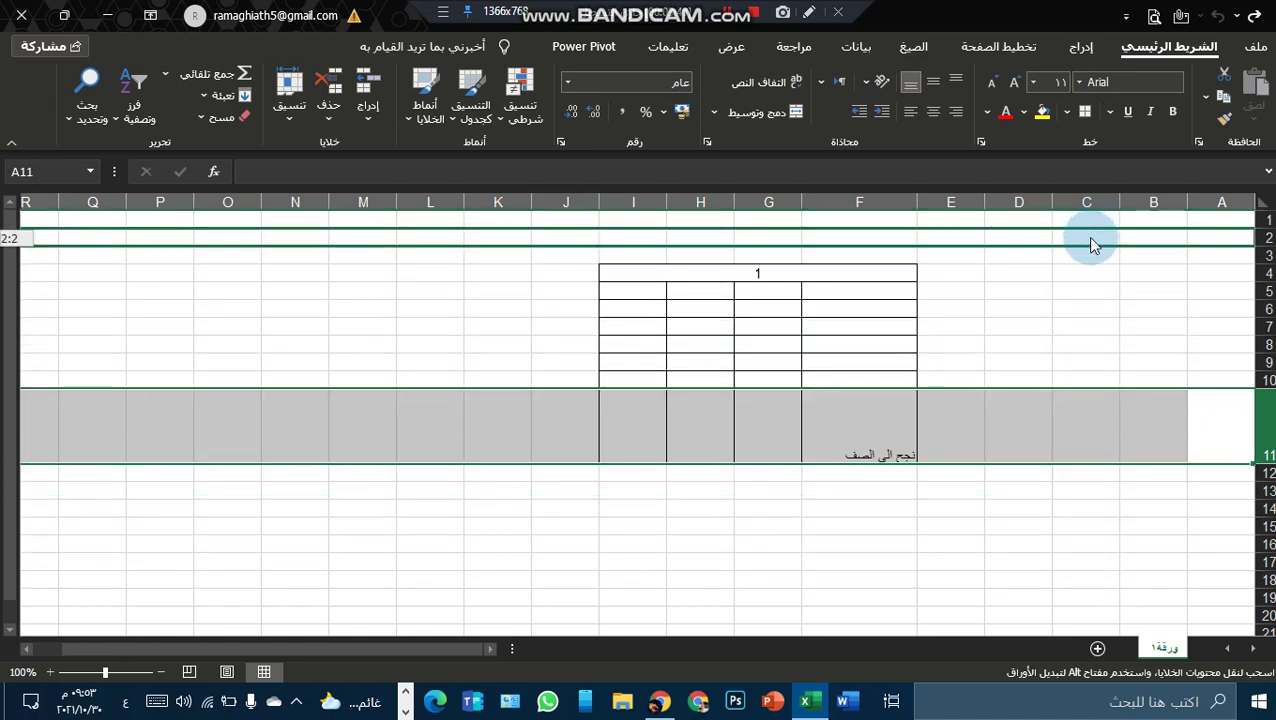
pyautogui.moveTo(1090, 344); pyautogui.dragTo(1087, 236)
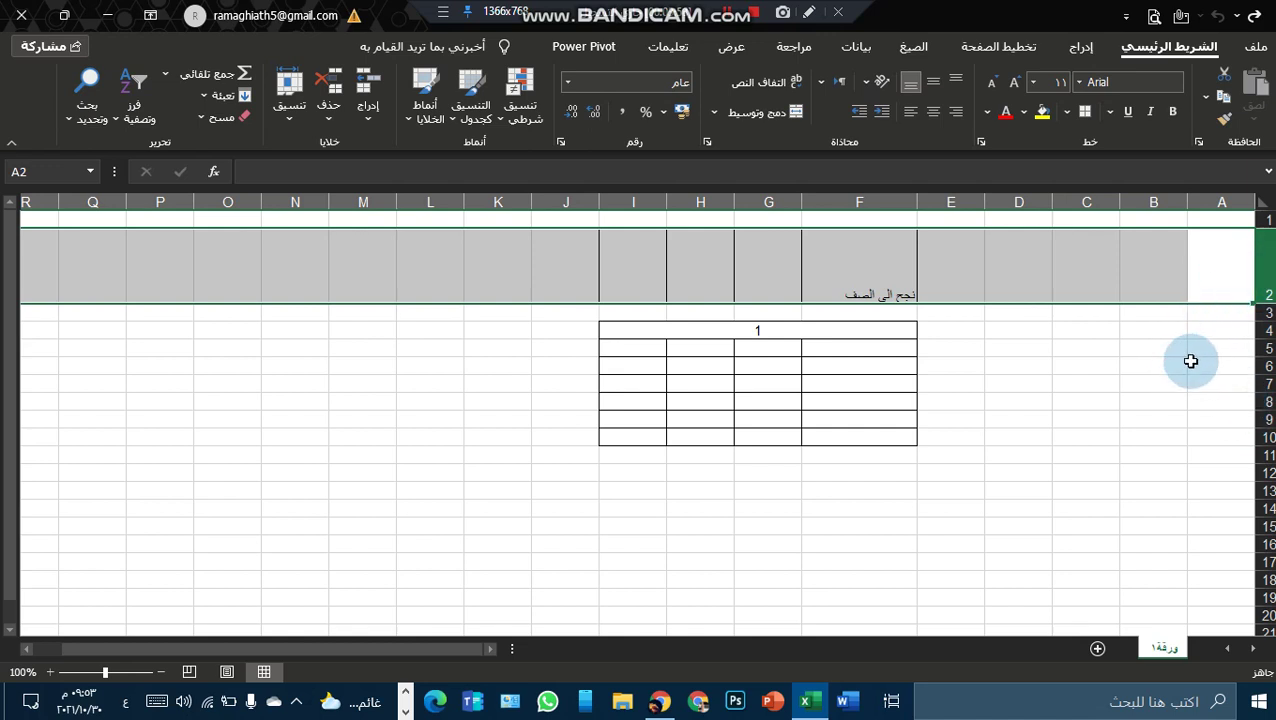
# Delete the caption row at row 2.
pyautogui.rightClick(1262, 282)
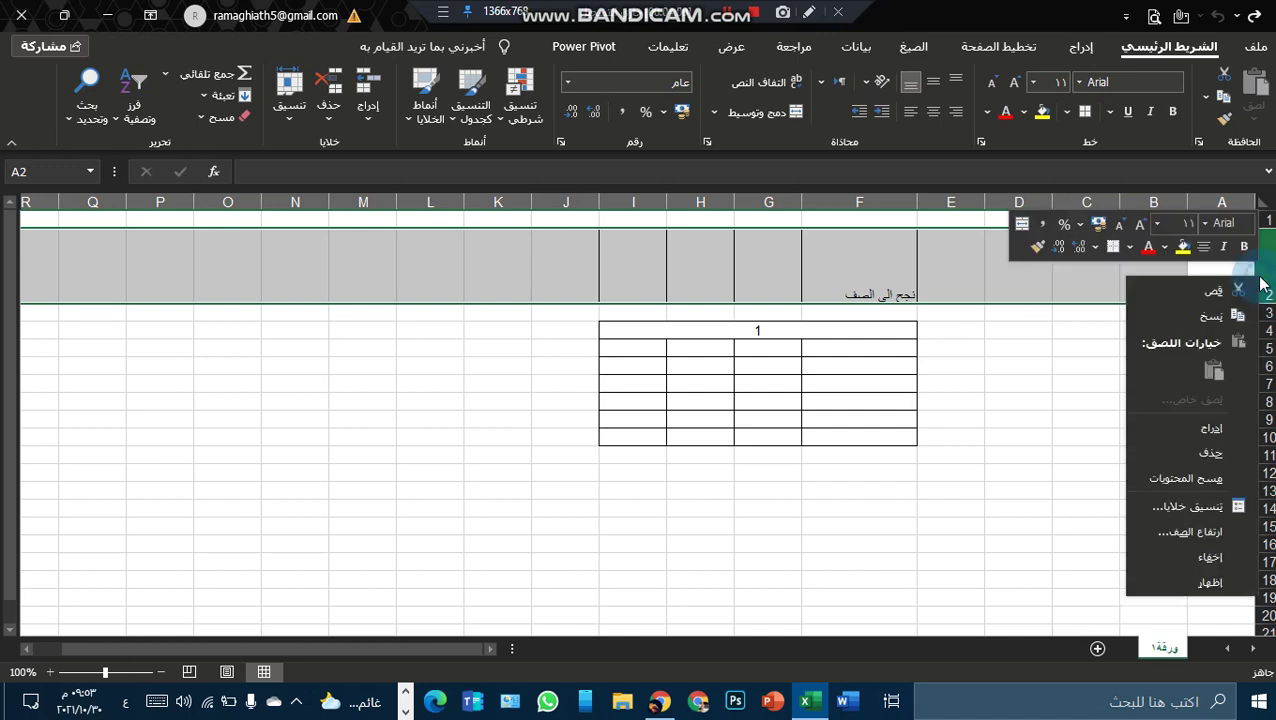
pyautogui.click(1205, 452)
pyautogui.click(1152, 469)
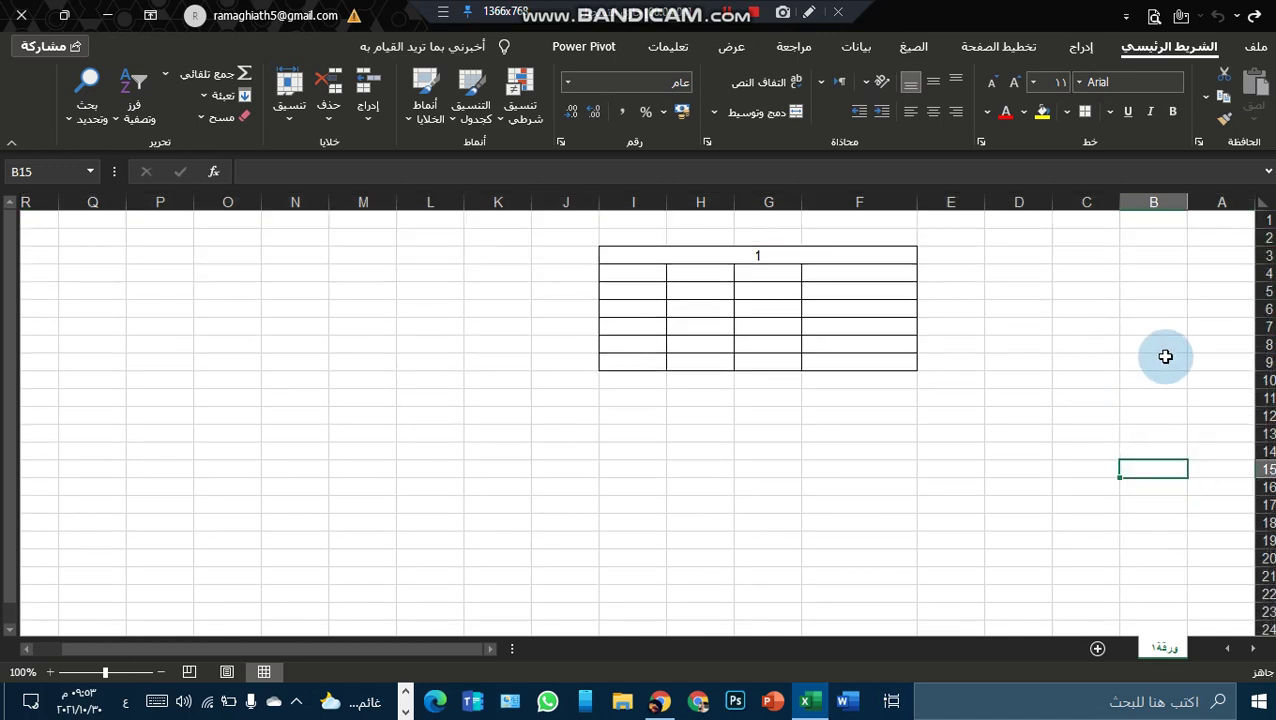
# Insert a blank row at row 2 so the table sits at rows 4–10.
pyautogui.rightClick(1268, 238)
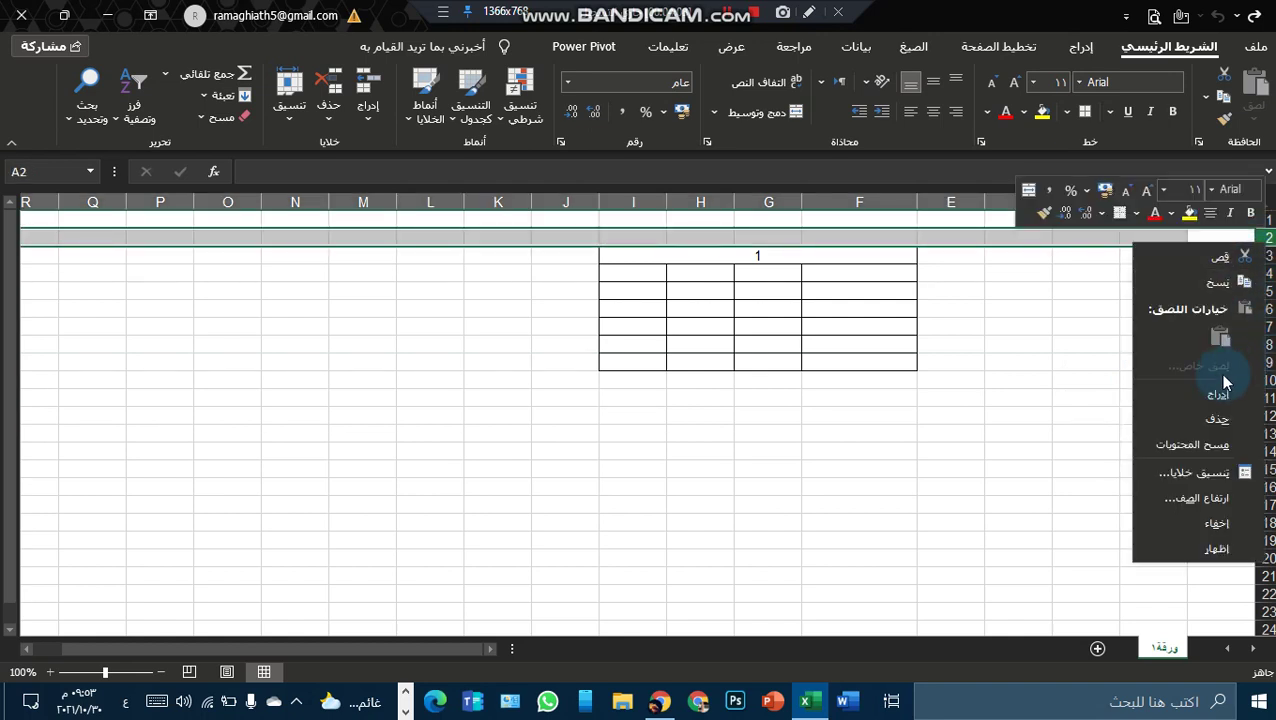
pyautogui.click(1222, 395)
pyautogui.click(1090, 376)
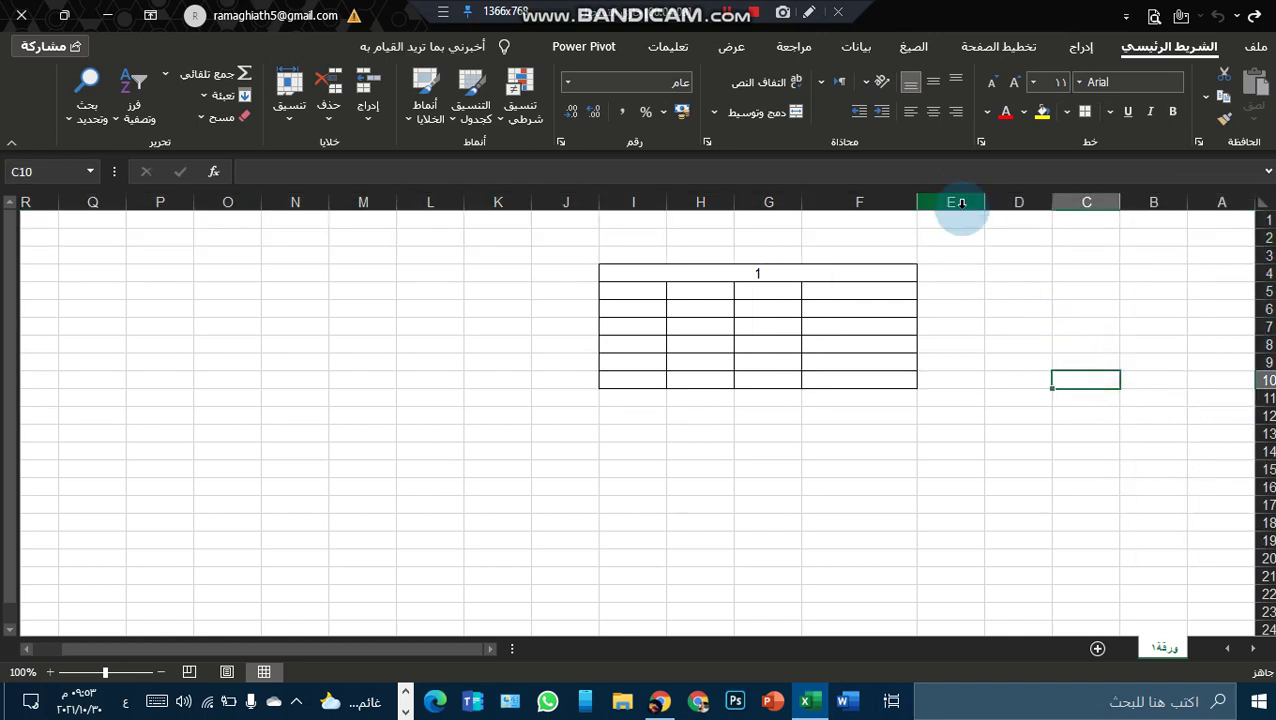
pyautogui.rightClick(960, 203)
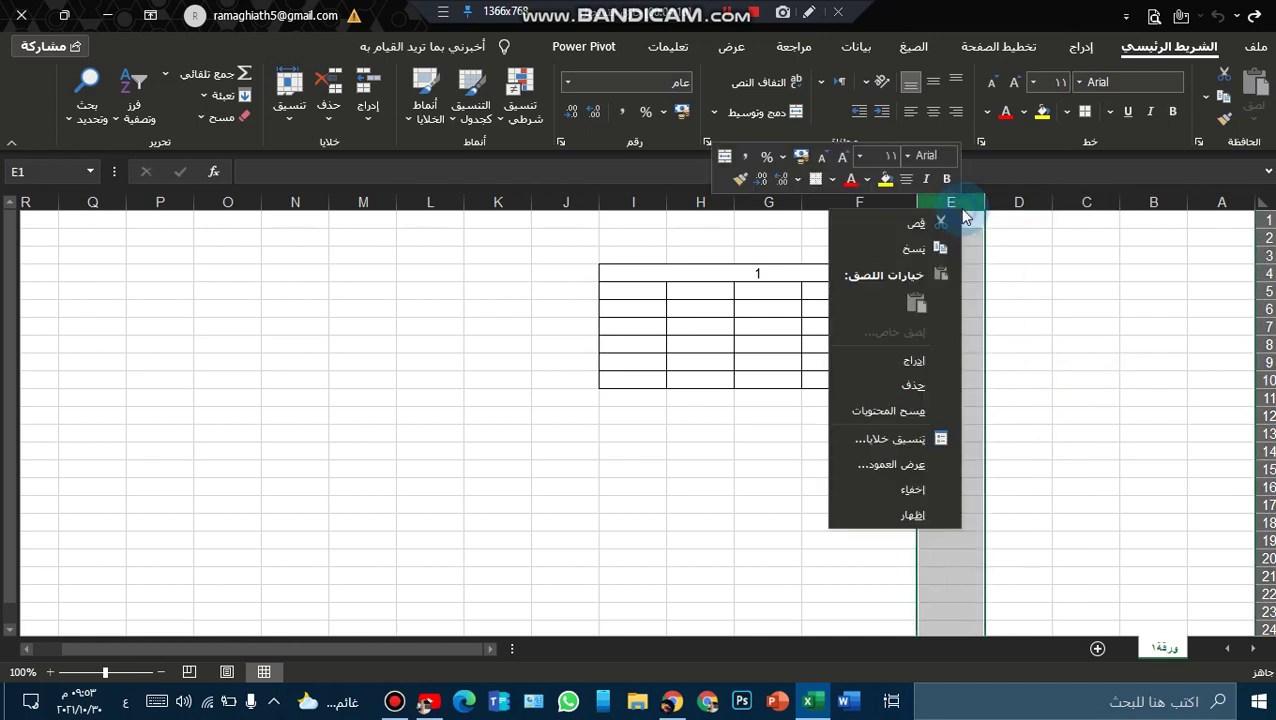
pyautogui.click(918, 362)
pyautogui.rightClick(876, 206)
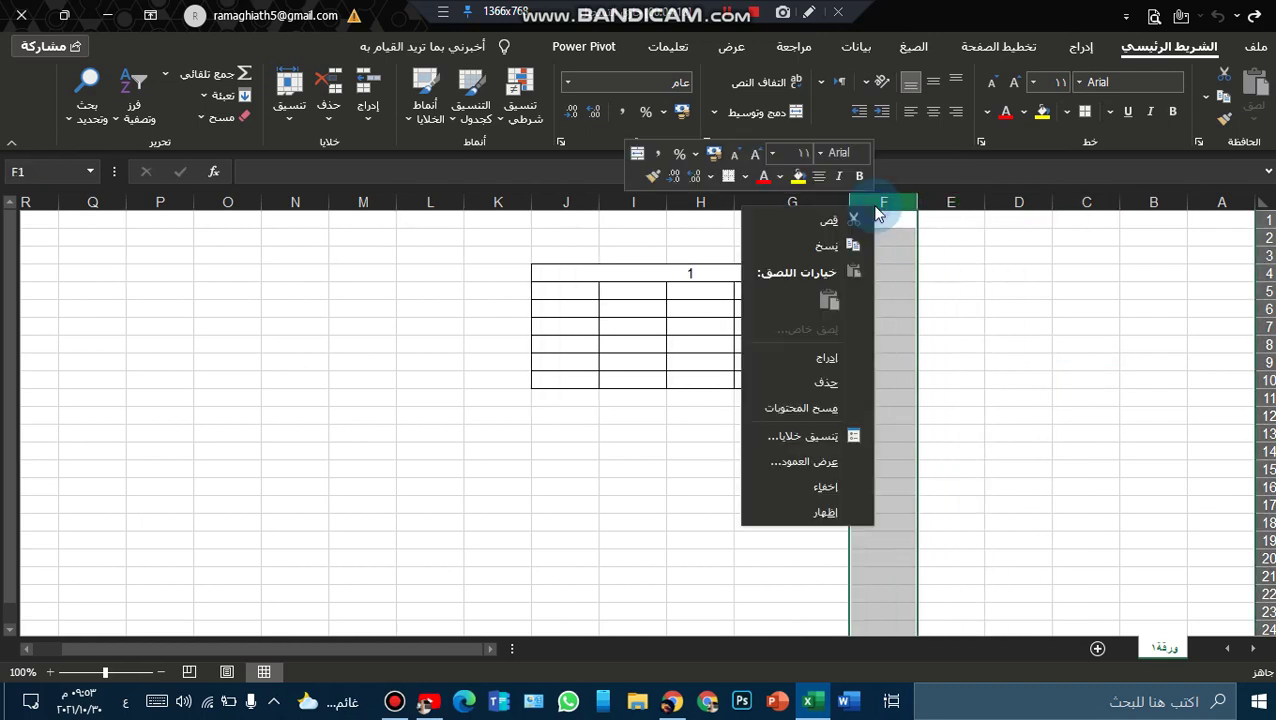
pyautogui.click(853, 358)
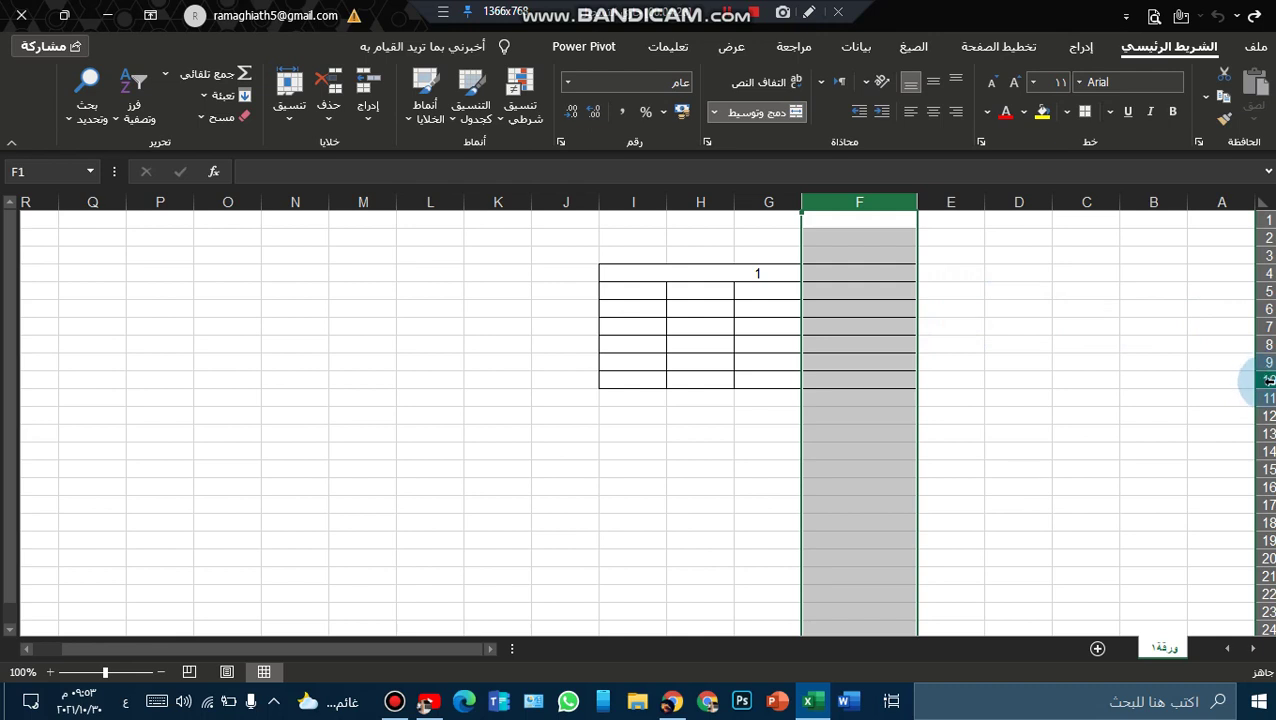
# Copy the table's bottom row 10 and paste it into row 13.
pyautogui.click(1268, 380)
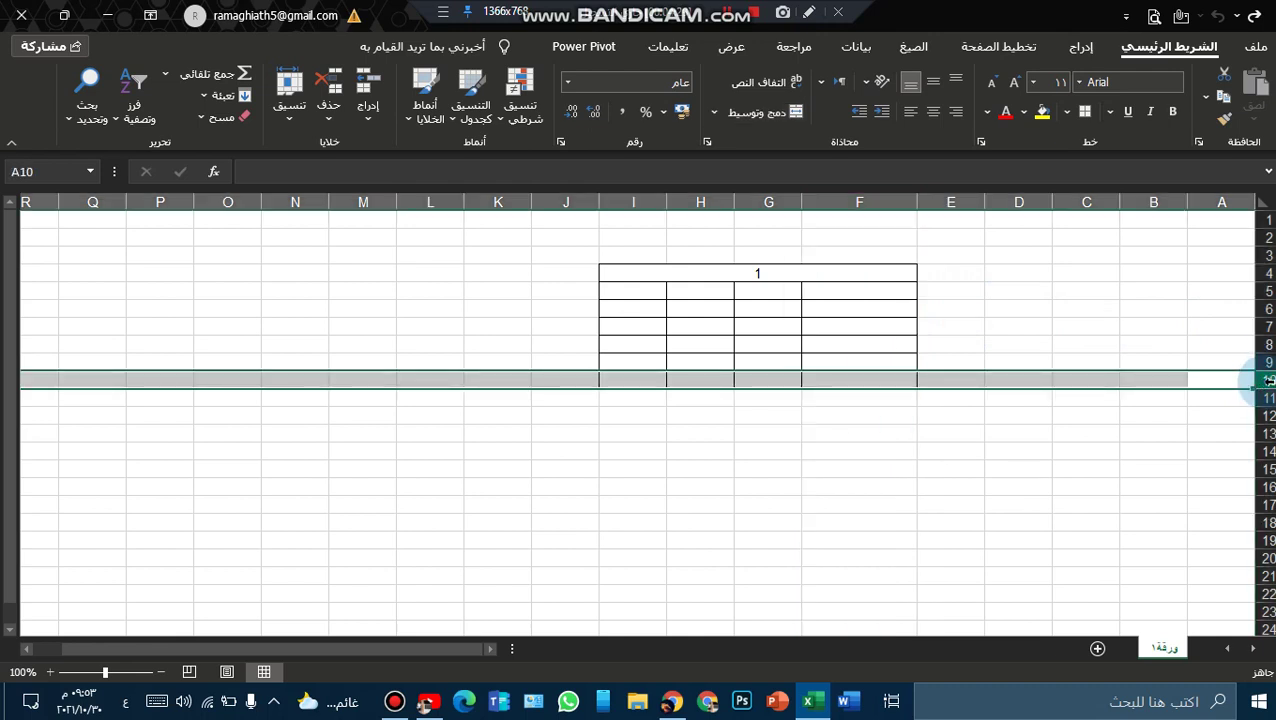
pyautogui.hotkey('ctrl', 'c')
pyautogui.click(1195, 433)
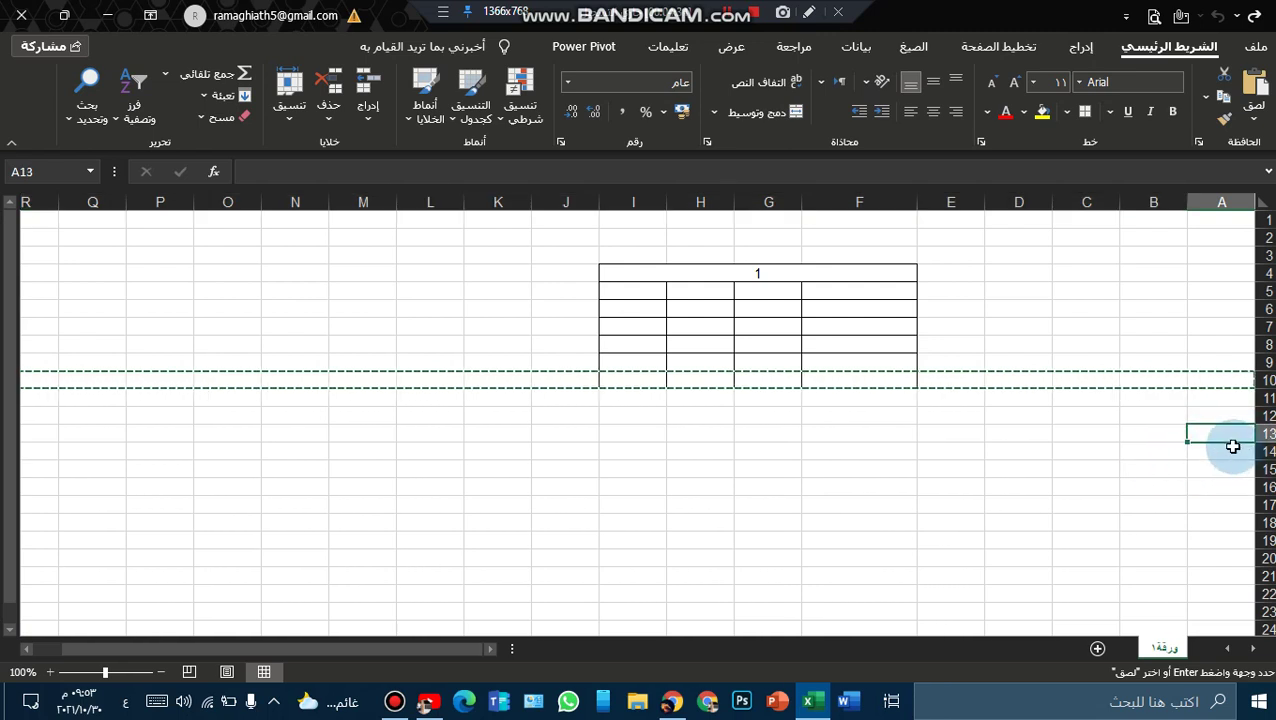
pyautogui.hotkey('ctrl', 'v')
# Copy column F with its borders and select K1 as the paste destination.
pyautogui.click(1030, 502)
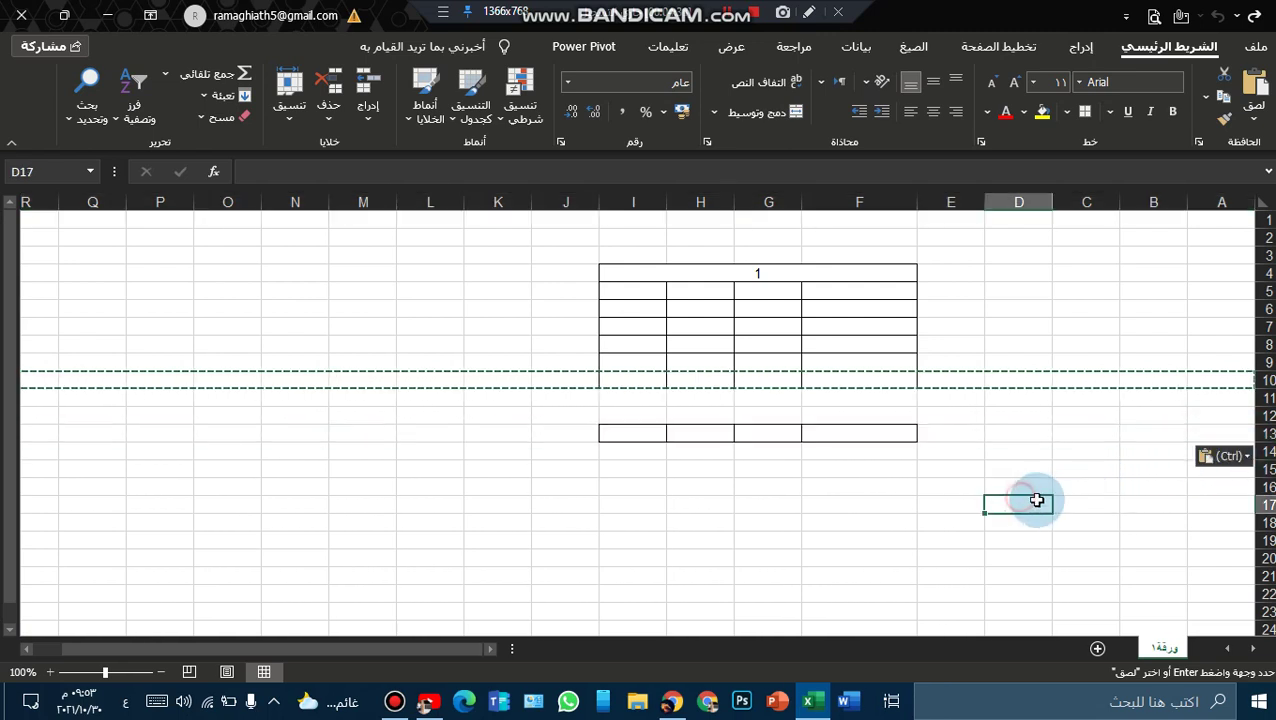
pyautogui.click(995, 400)
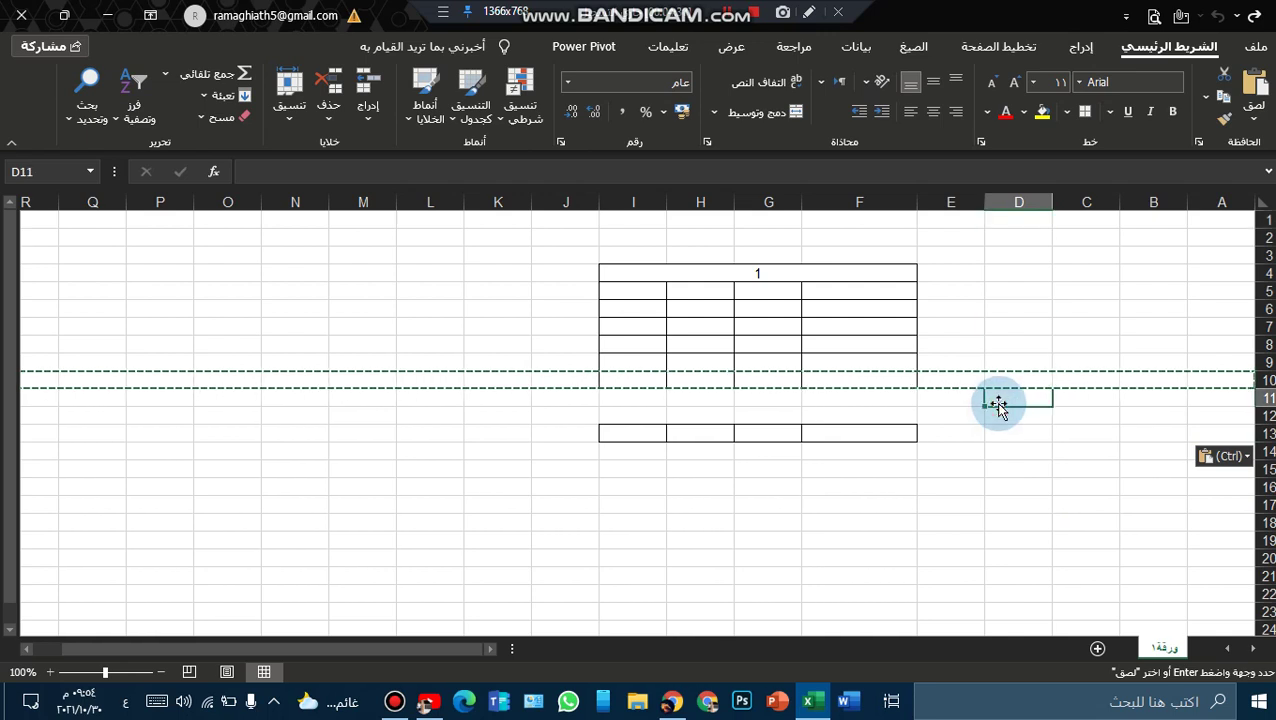
pyautogui.click(855, 203)
pyautogui.rightClick(855, 204)
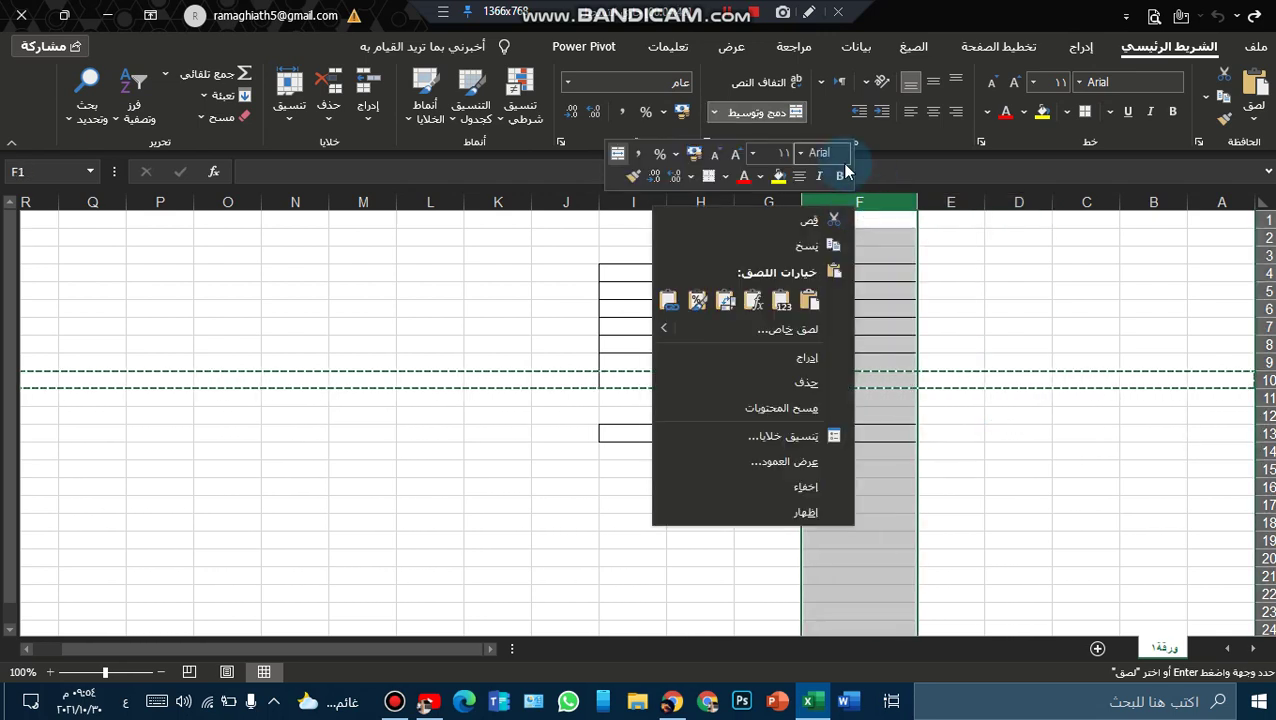
pyautogui.press('Escape')
pyautogui.hotkey('ctrl', 'c')
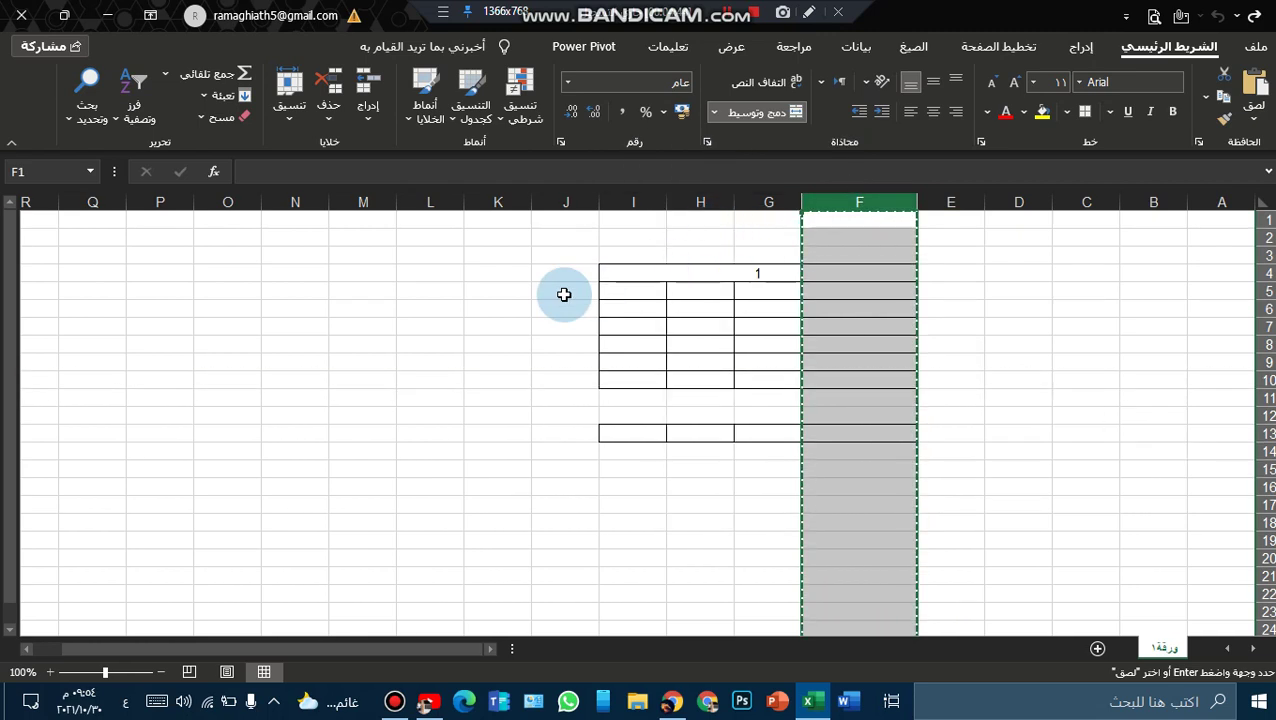
pyautogui.click(505, 222)
# Paste column F into column K, then cancel the copy marquee.
pyautogui.hotkey('ctrl', 'v')
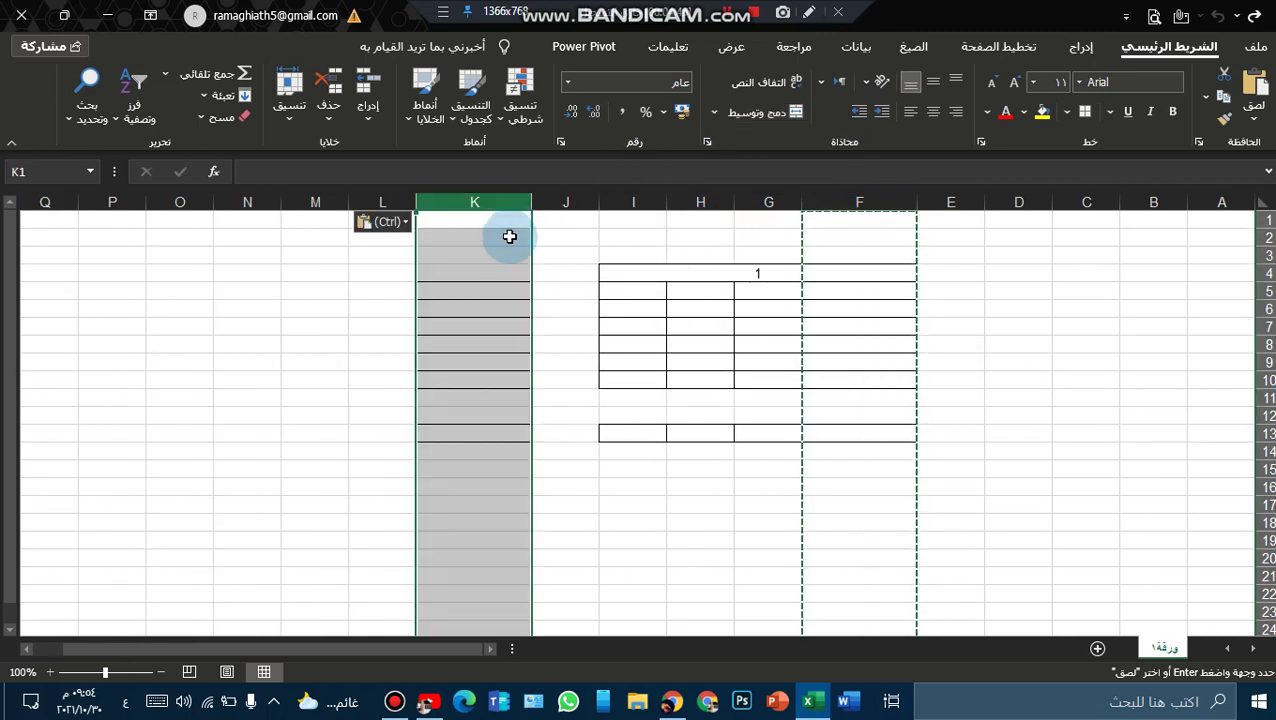
pyautogui.click(373, 326)
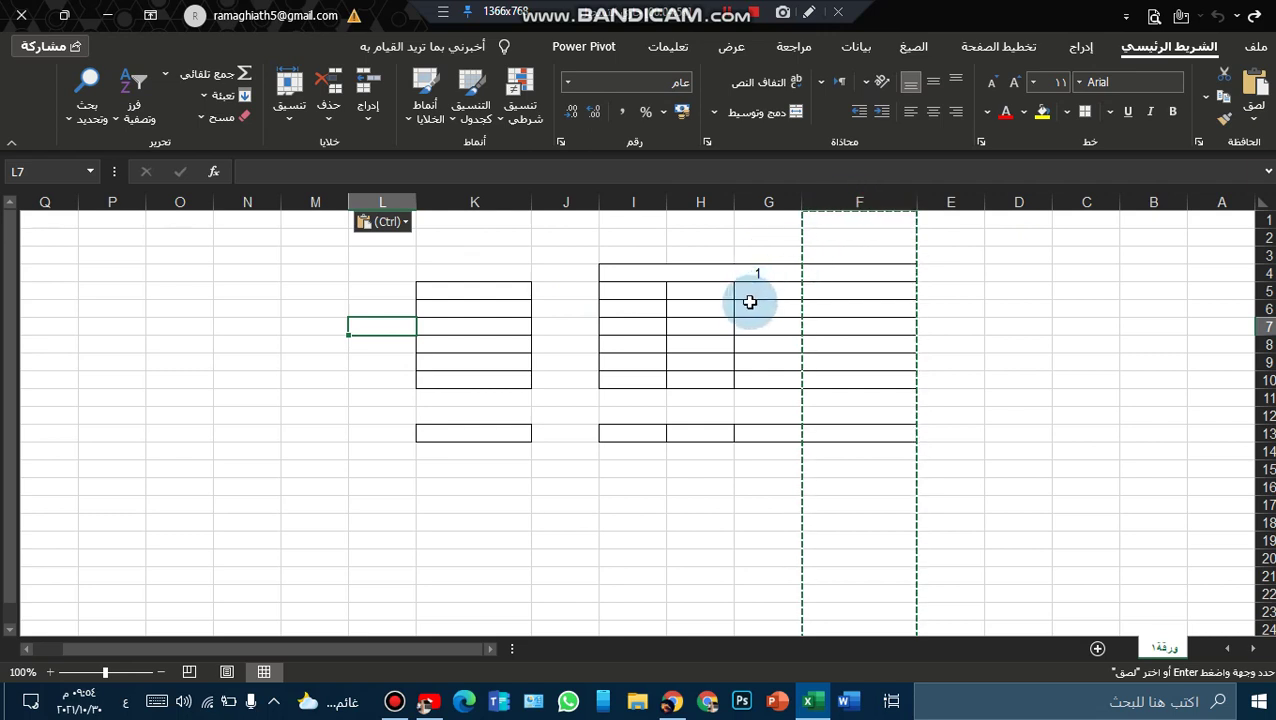
pyautogui.press('Escape')
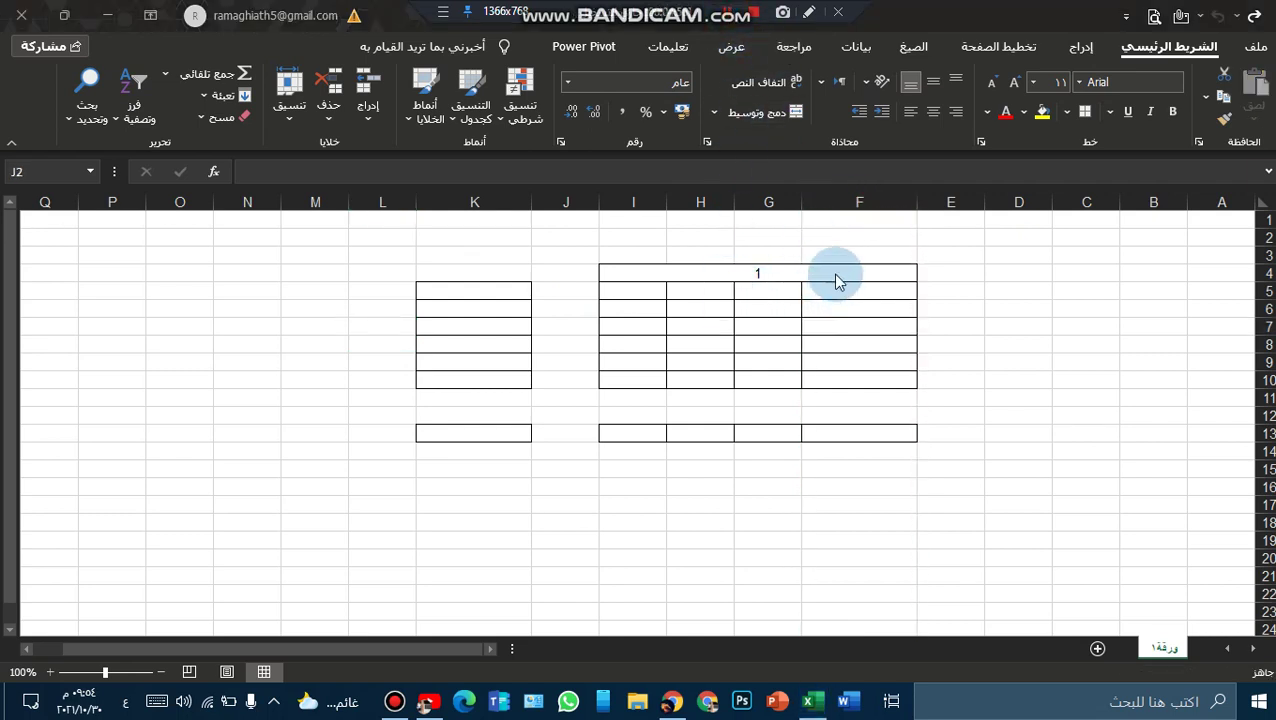
pyautogui.click(1045, 277)
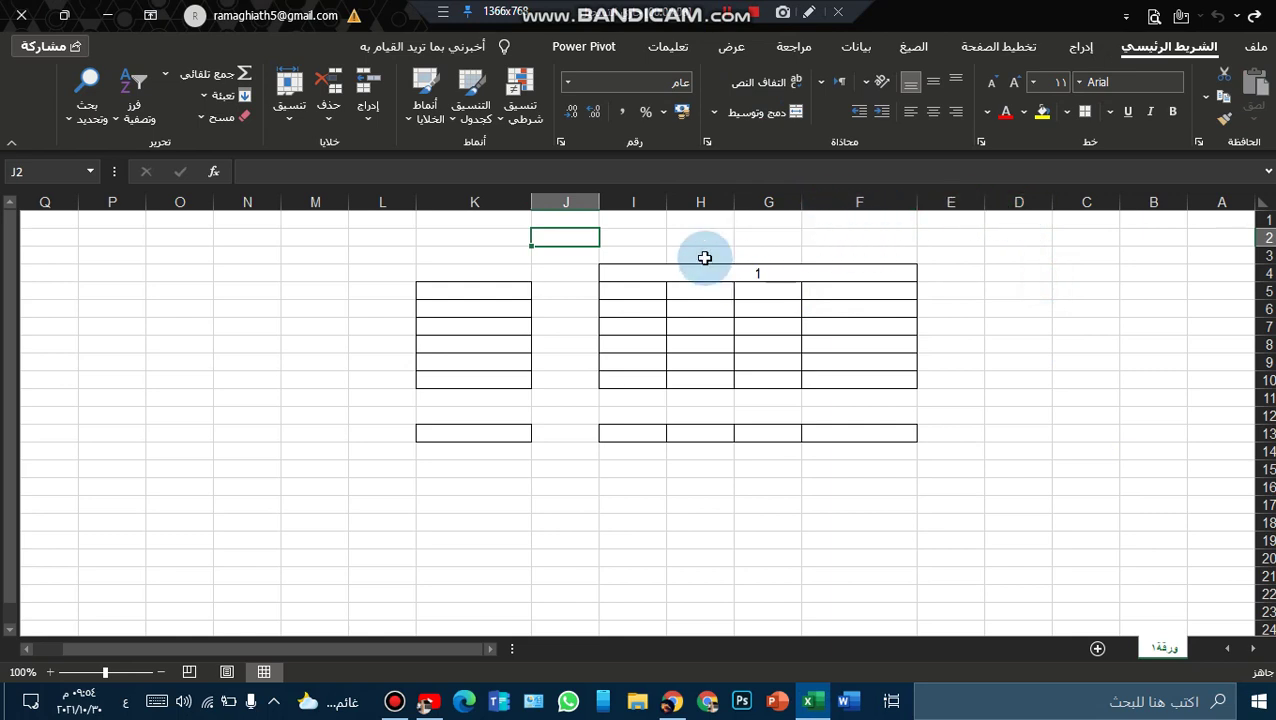
pyautogui.click(477, 202)
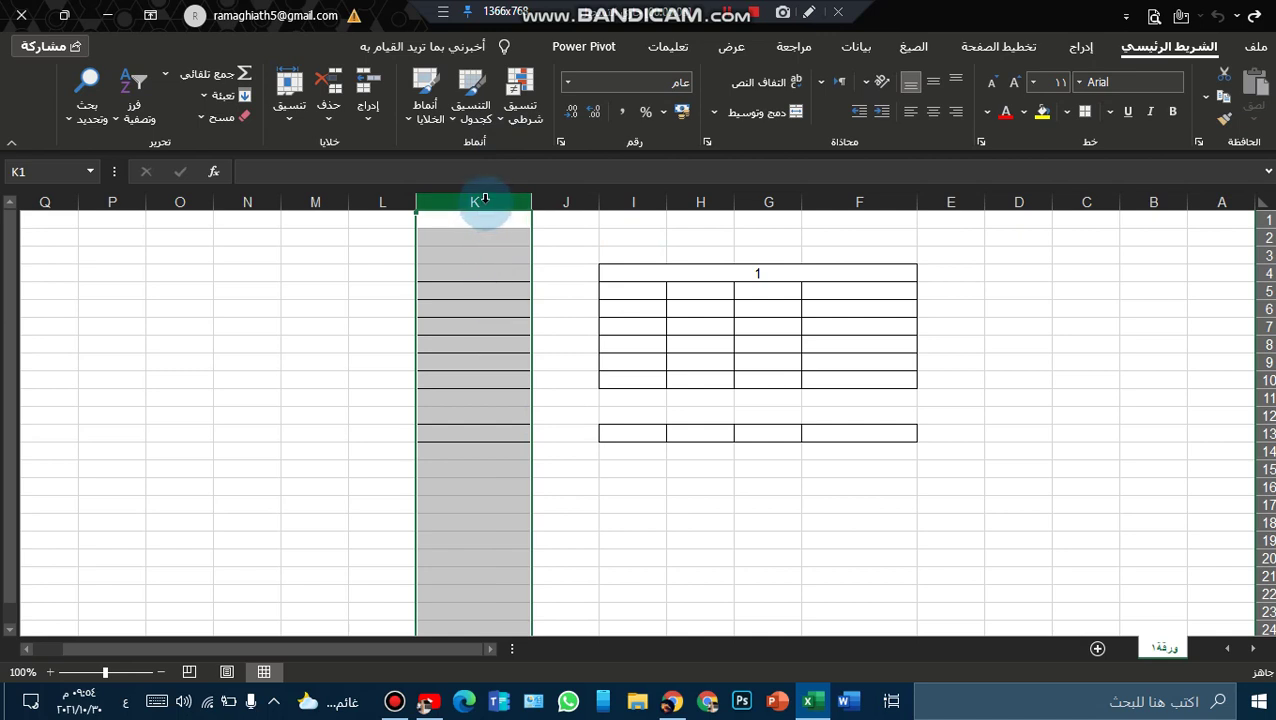
# Hide column K, then unhide it again by selecting columns J to L.
pyautogui.rightClick(484, 200)
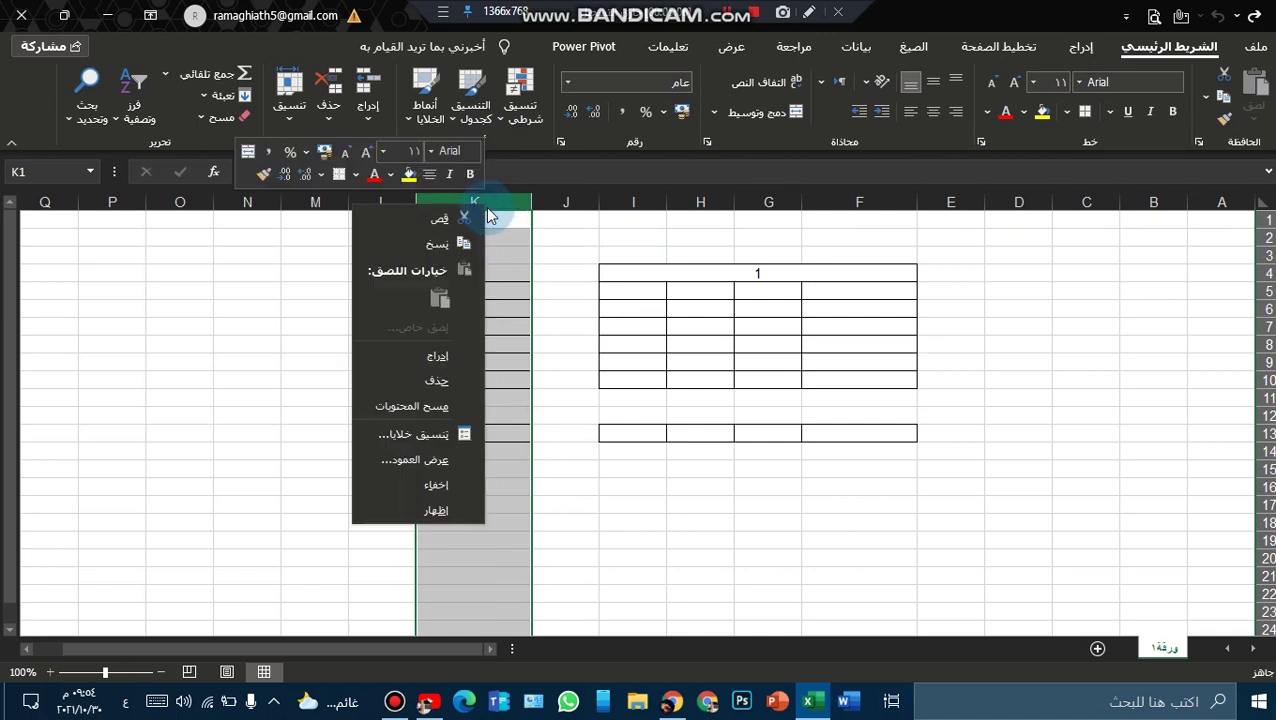
pyautogui.click(449, 487)
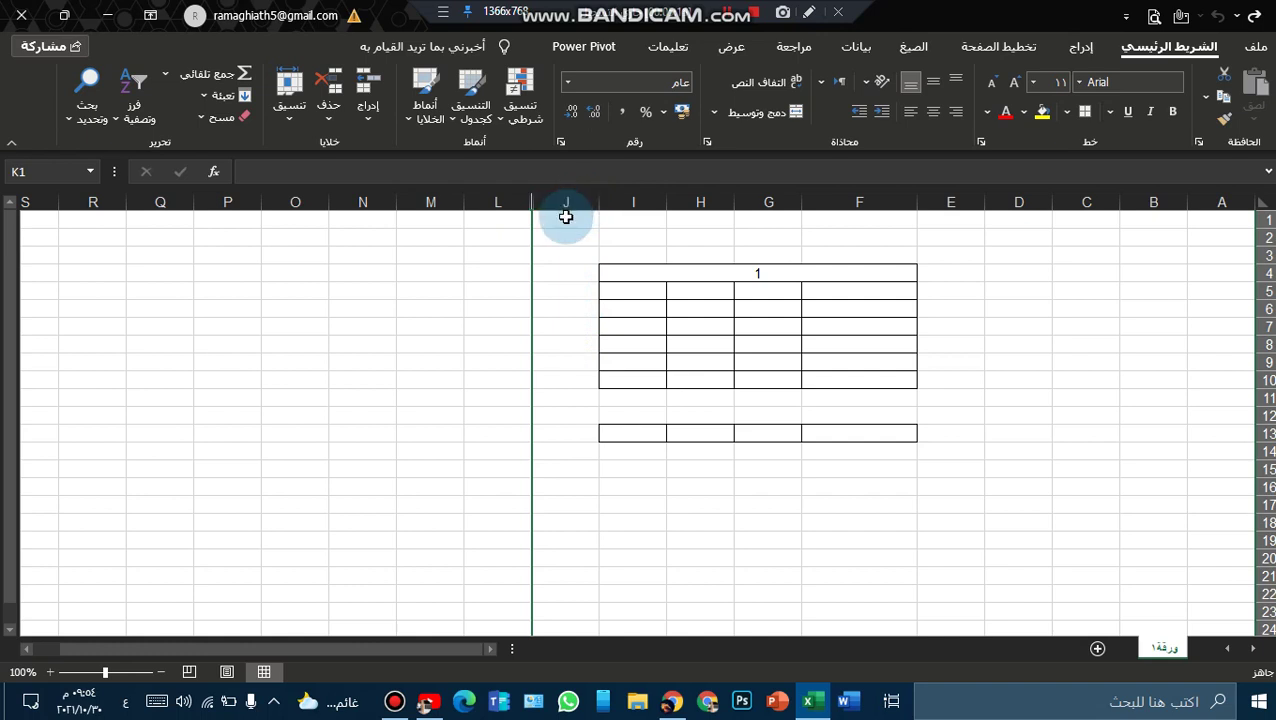
pyautogui.moveTo(568, 200); pyautogui.dragTo(511, 200)
pyautogui.rightClick(511, 200)
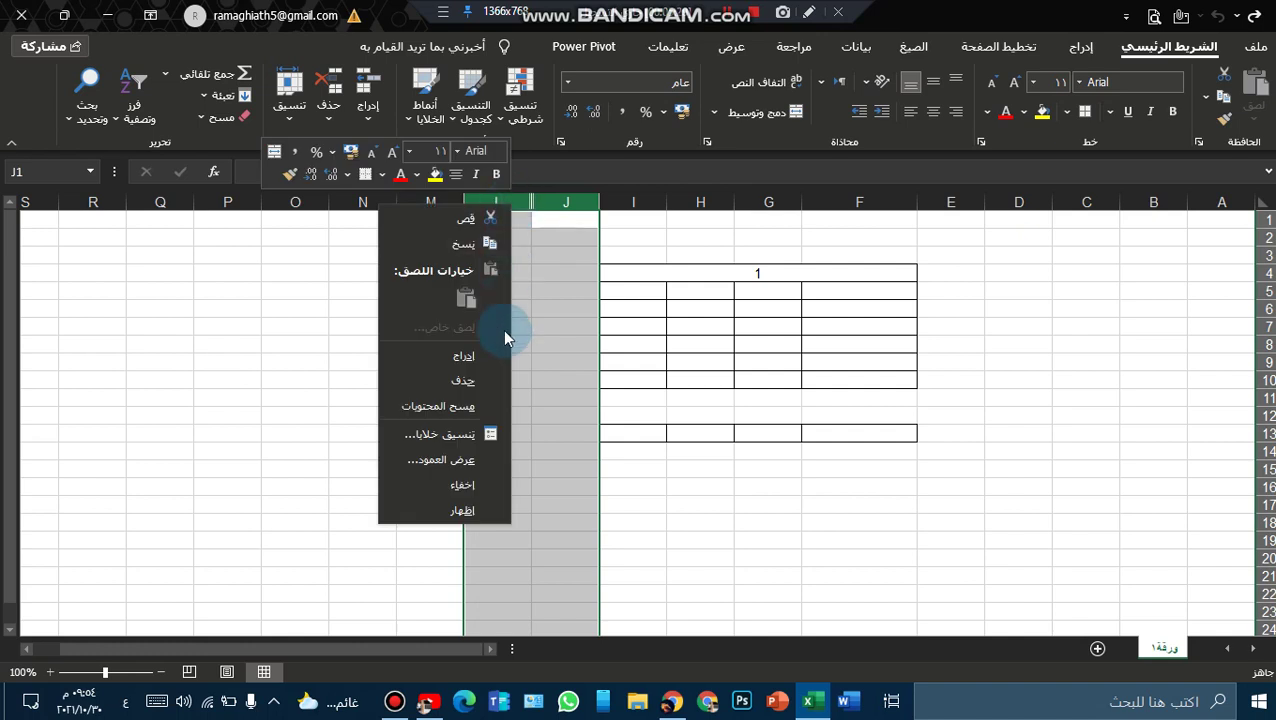
pyautogui.click(464, 507)
# Clear the column selection and hide column A.
pyautogui.click(460, 403)
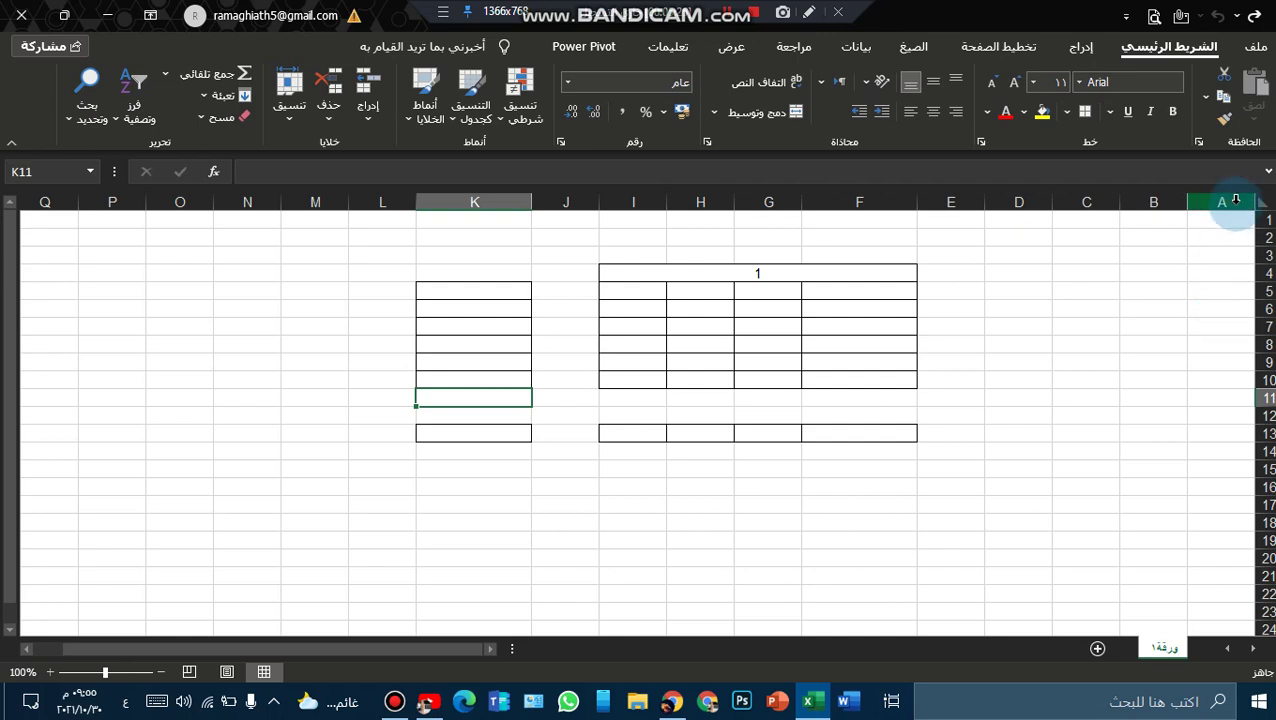
pyautogui.rightClick(1232, 202)
pyautogui.click(1168, 490)
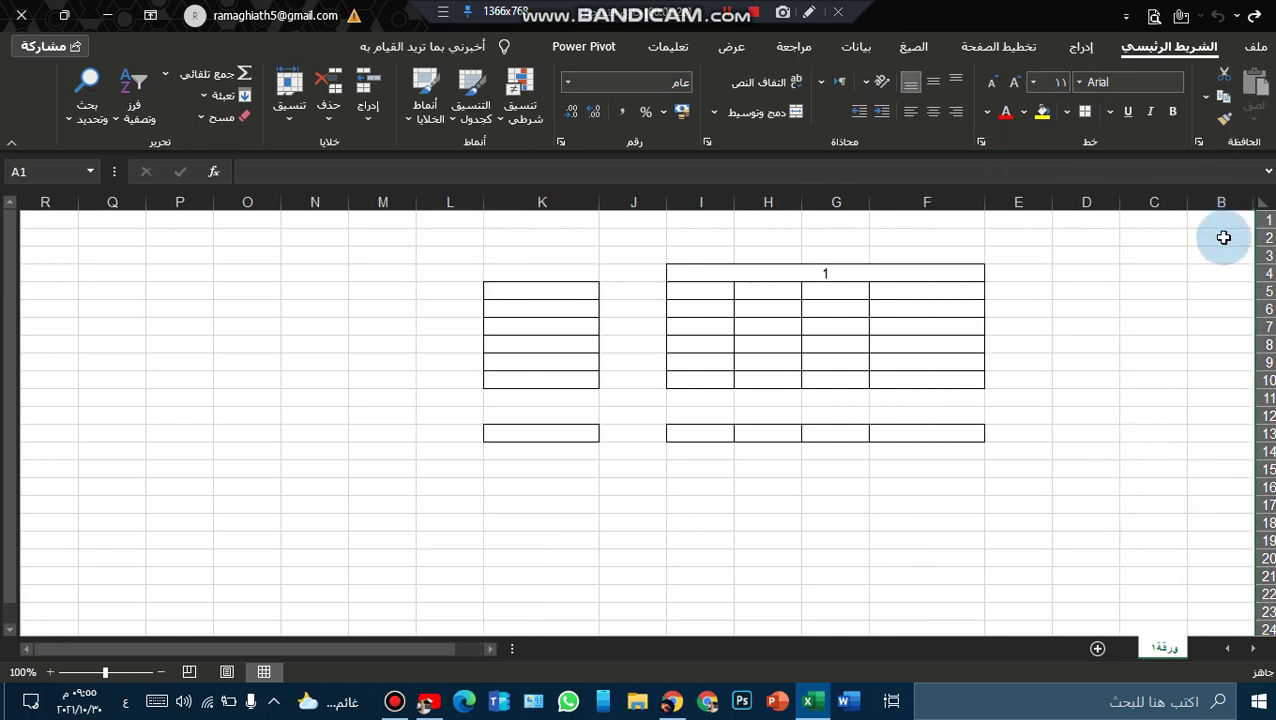
# Select the whole sheet and unhide all columns so column A reappears.
pyautogui.click(1268, 200)
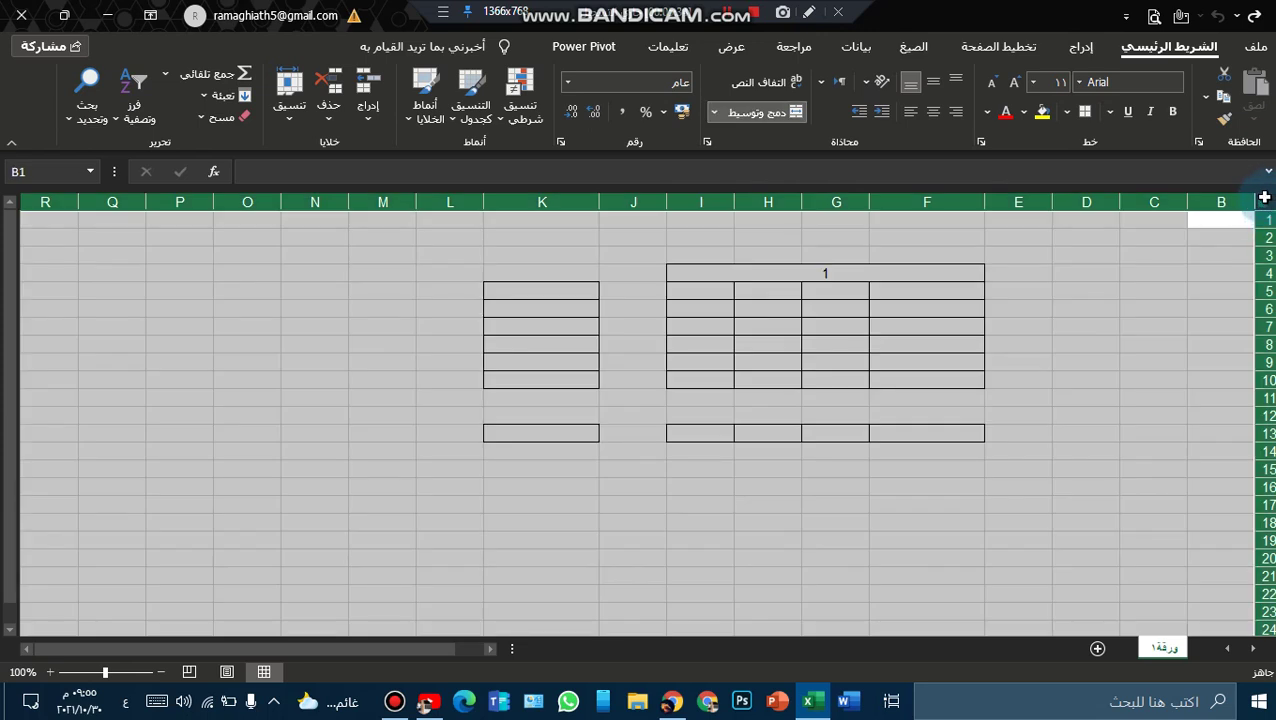
pyautogui.rightClick(1179, 203)
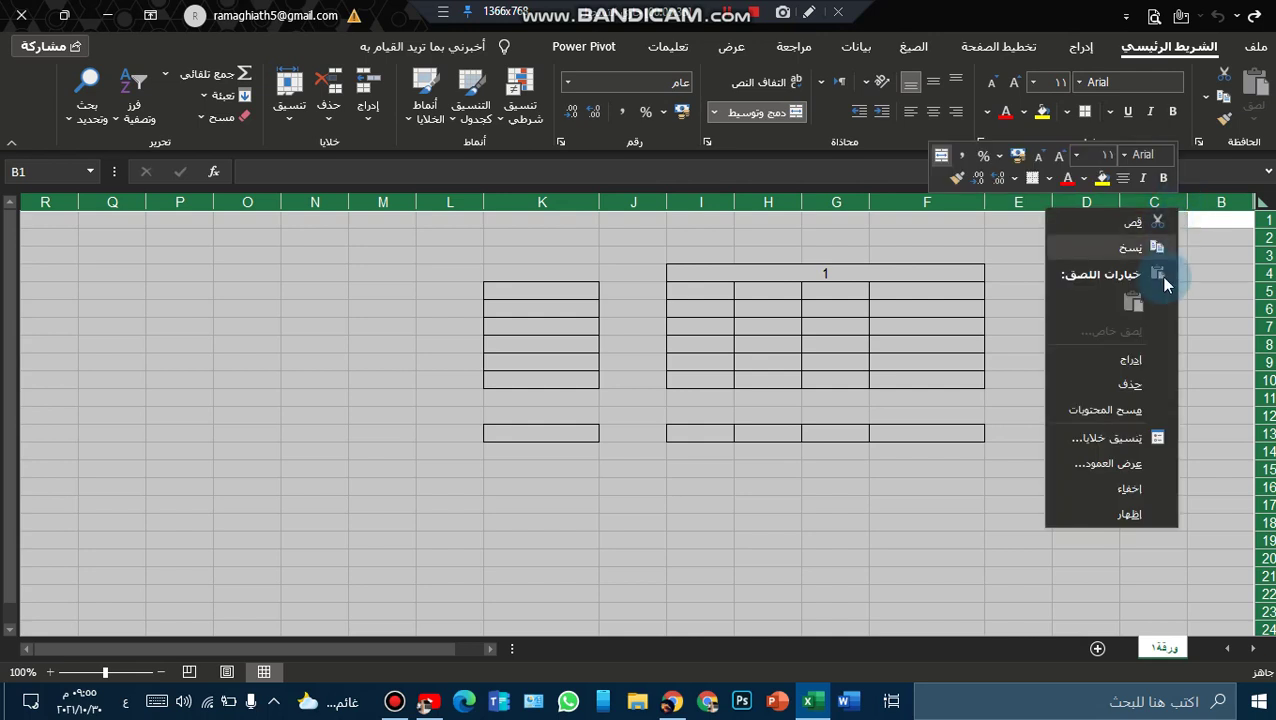
pyautogui.click(1148, 515)
pyautogui.click(1221, 273)
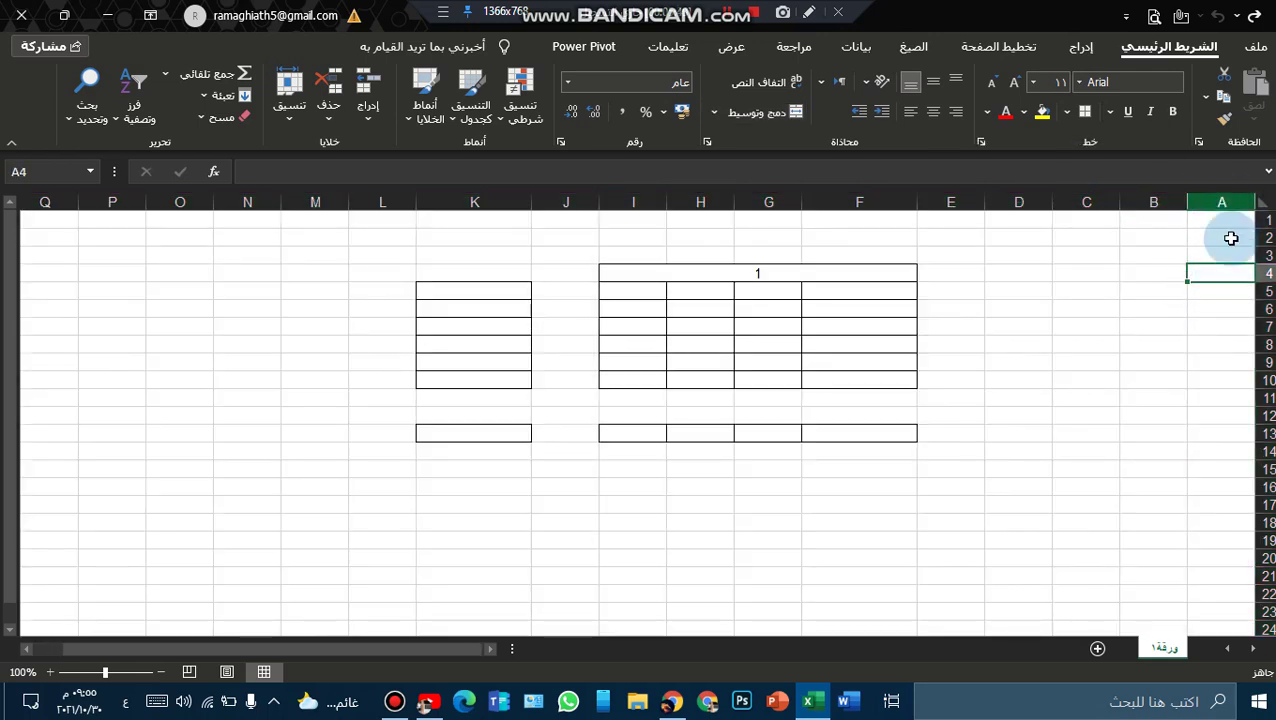
pyautogui.rightClick(1264, 327)
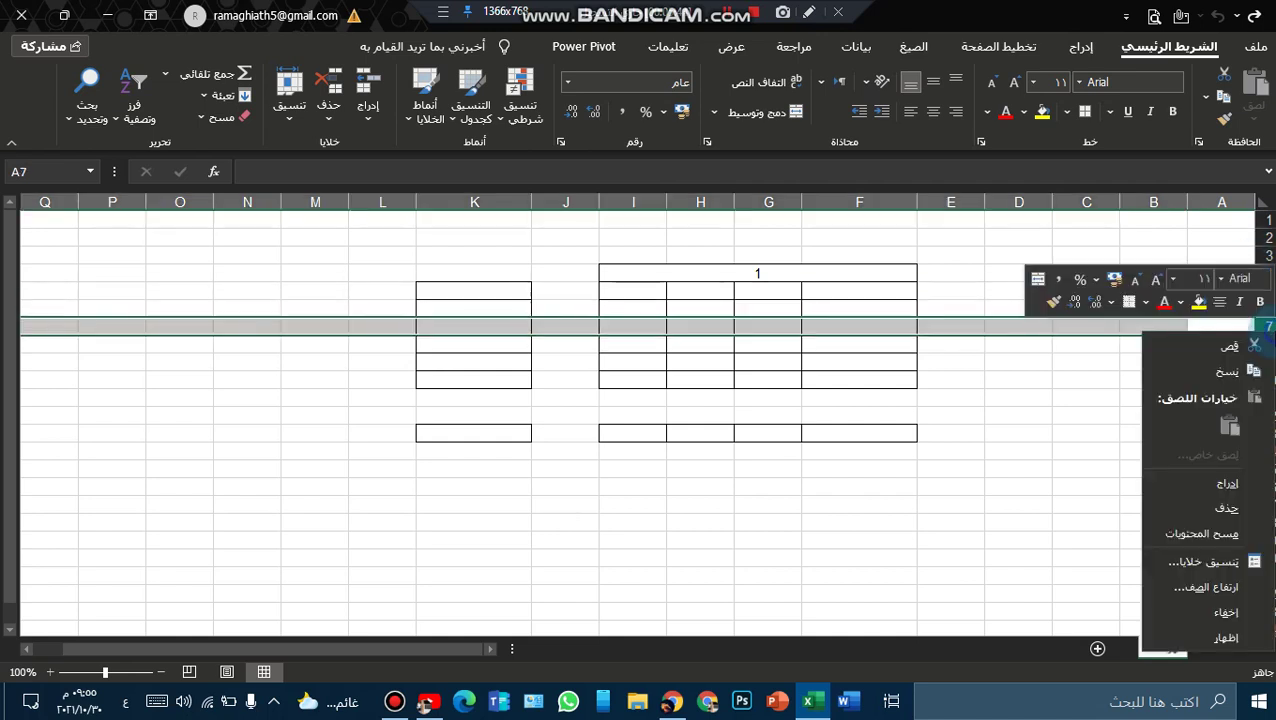
pyautogui.click(1232, 611)
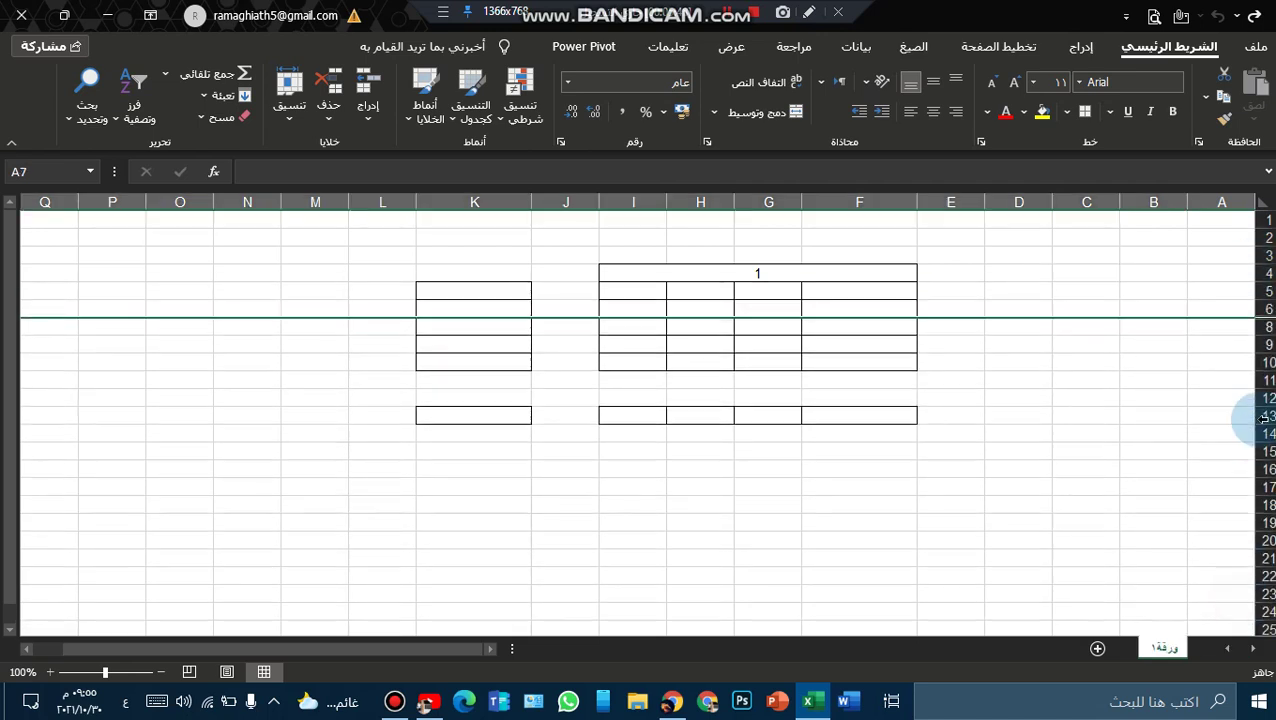
pyautogui.moveTo(1266, 306); pyautogui.dragTo(1266, 328)
pyautogui.rightClick(1266, 328)
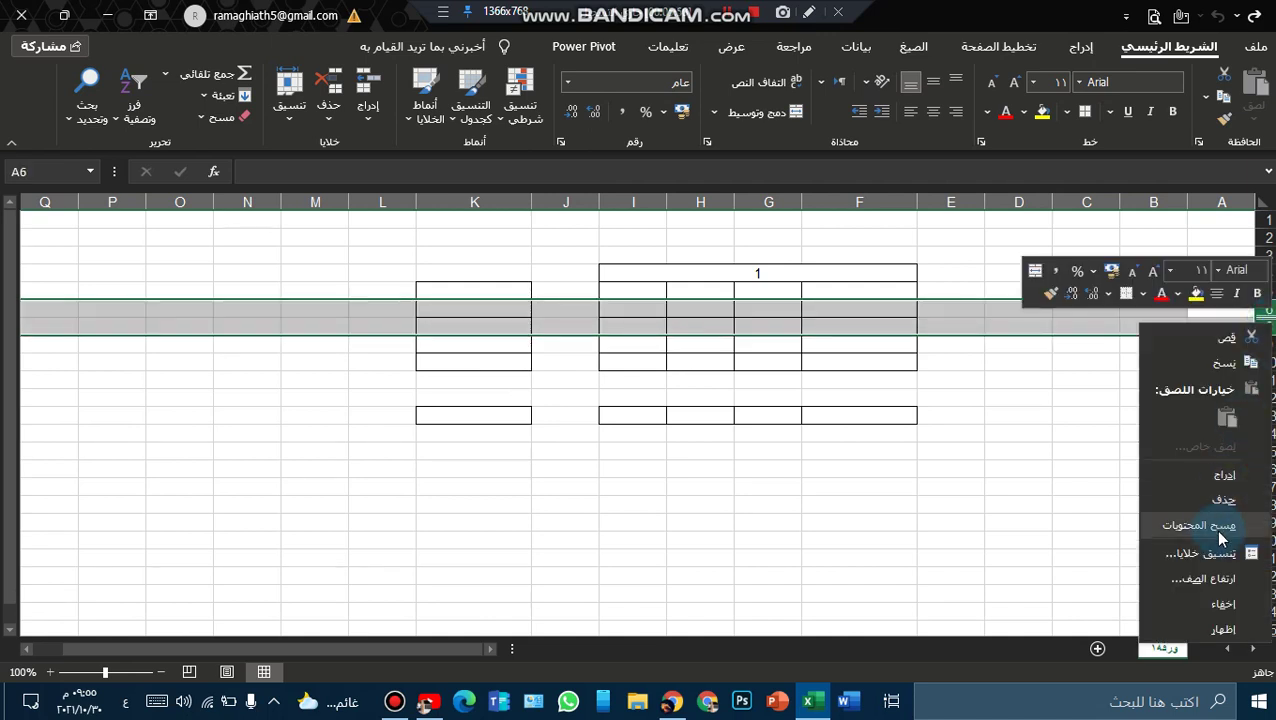
pyautogui.click(1219, 632)
pyautogui.click(1158, 474)
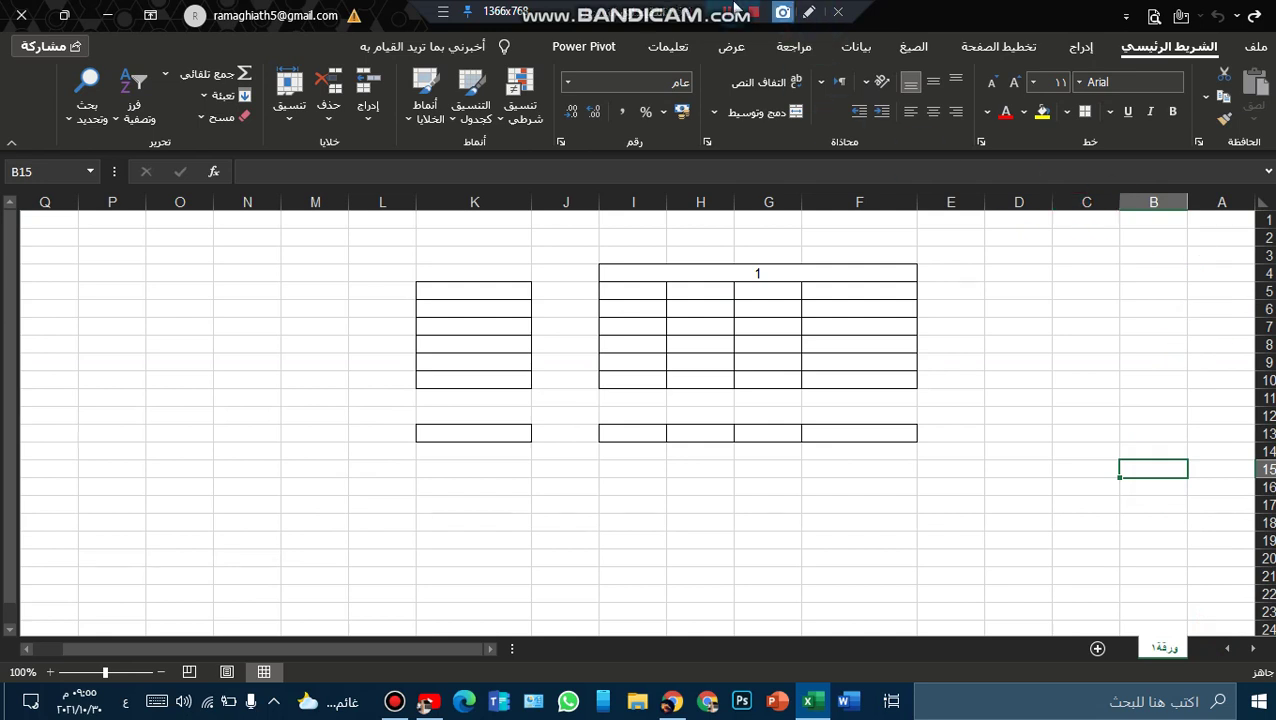
pyautogui.click(729, 14)
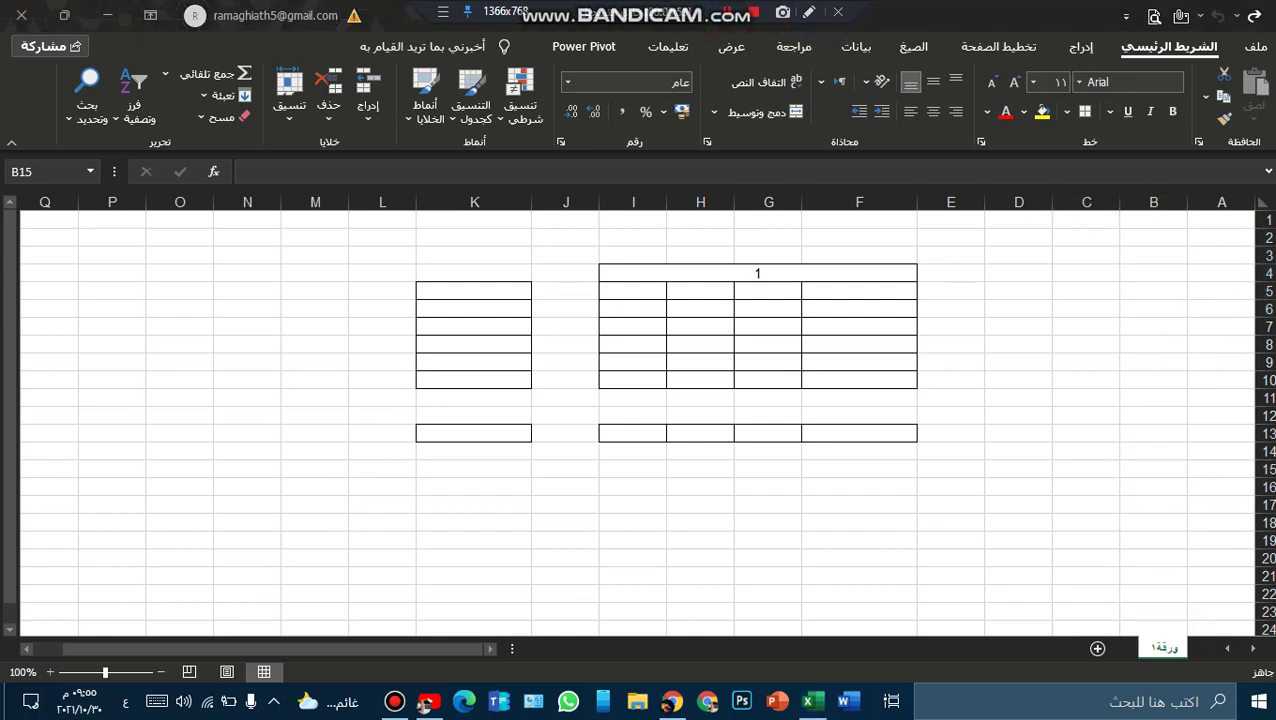
pyautogui.rightClick(1268, 220)
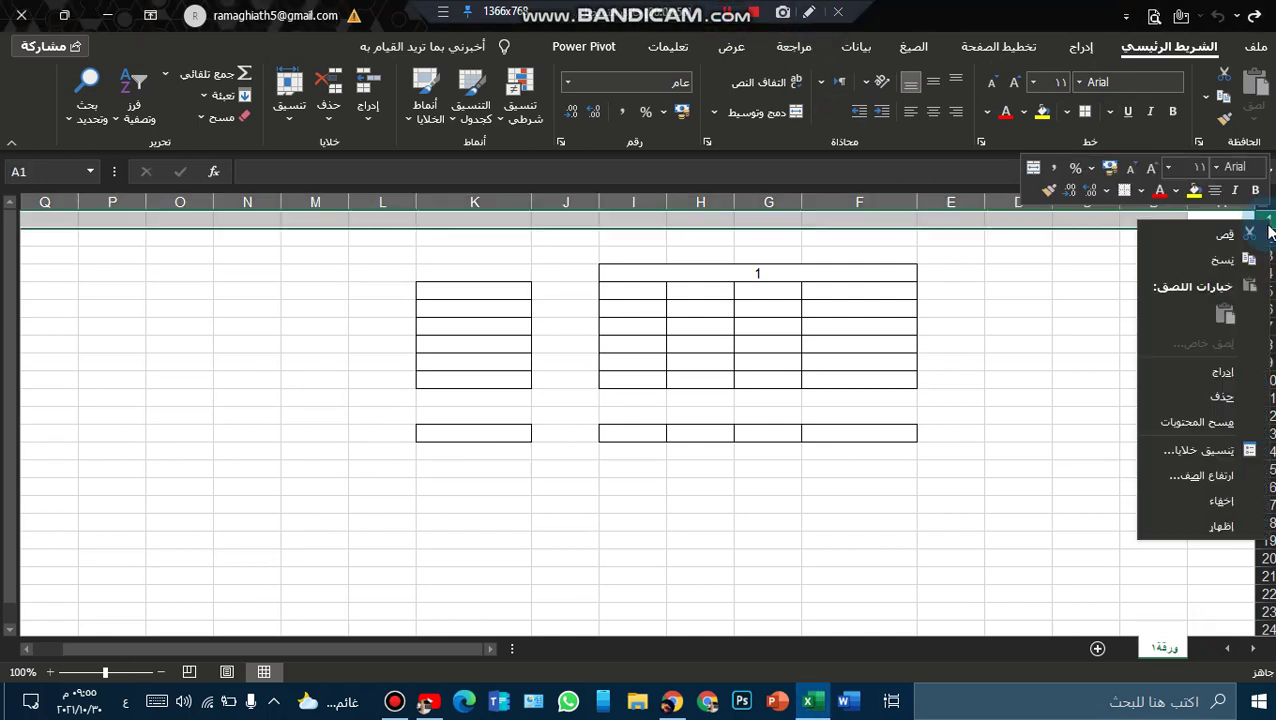
pyautogui.click(1221, 503)
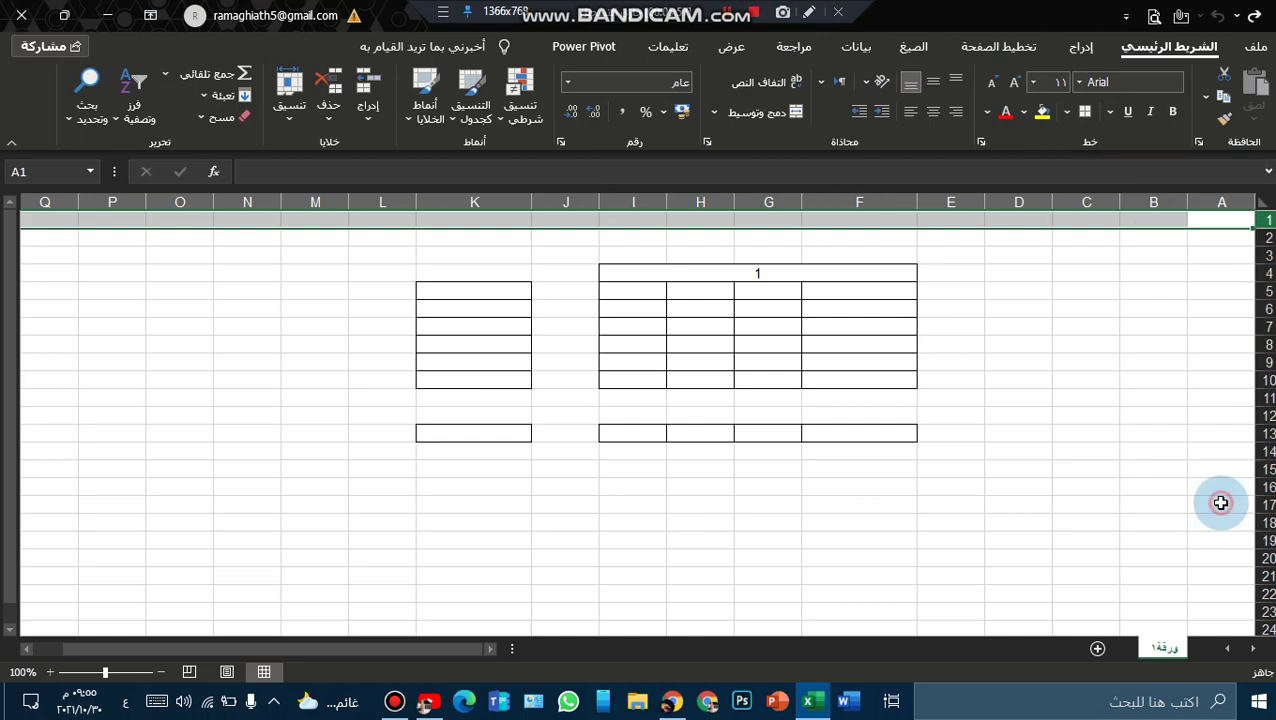
pyautogui.click(1265, 202)
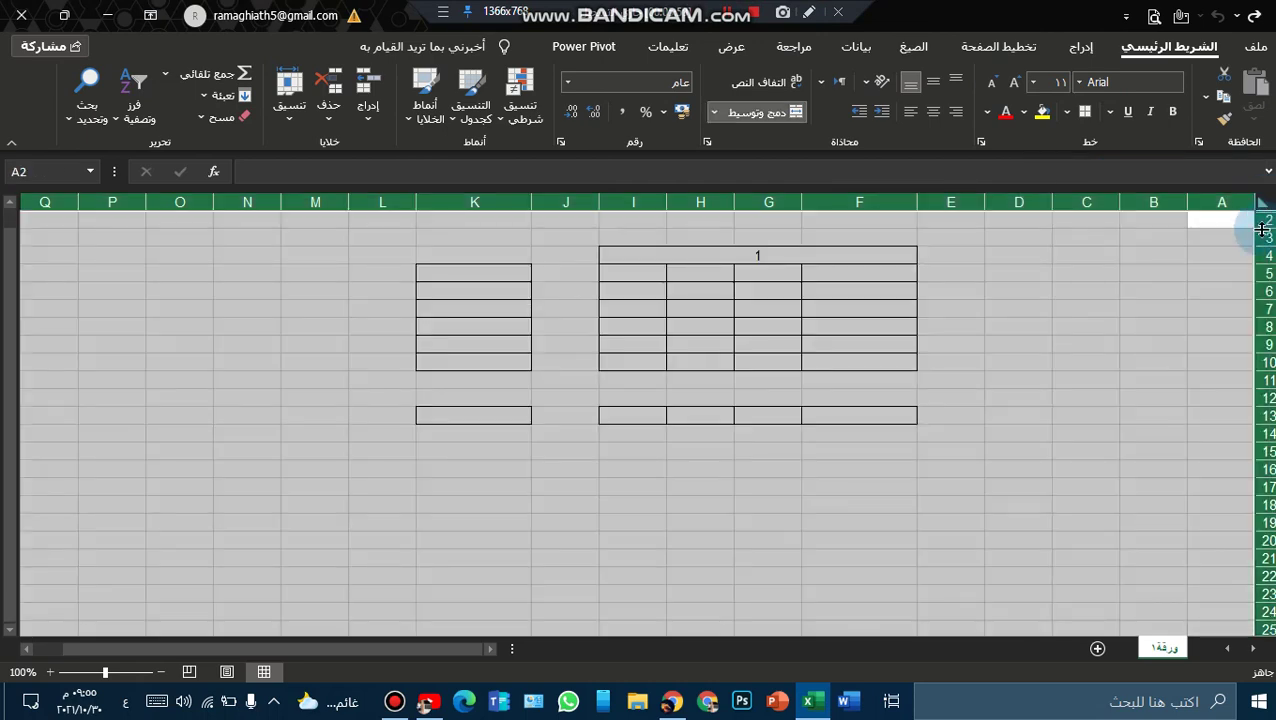
pyautogui.rightClick(1268, 283)
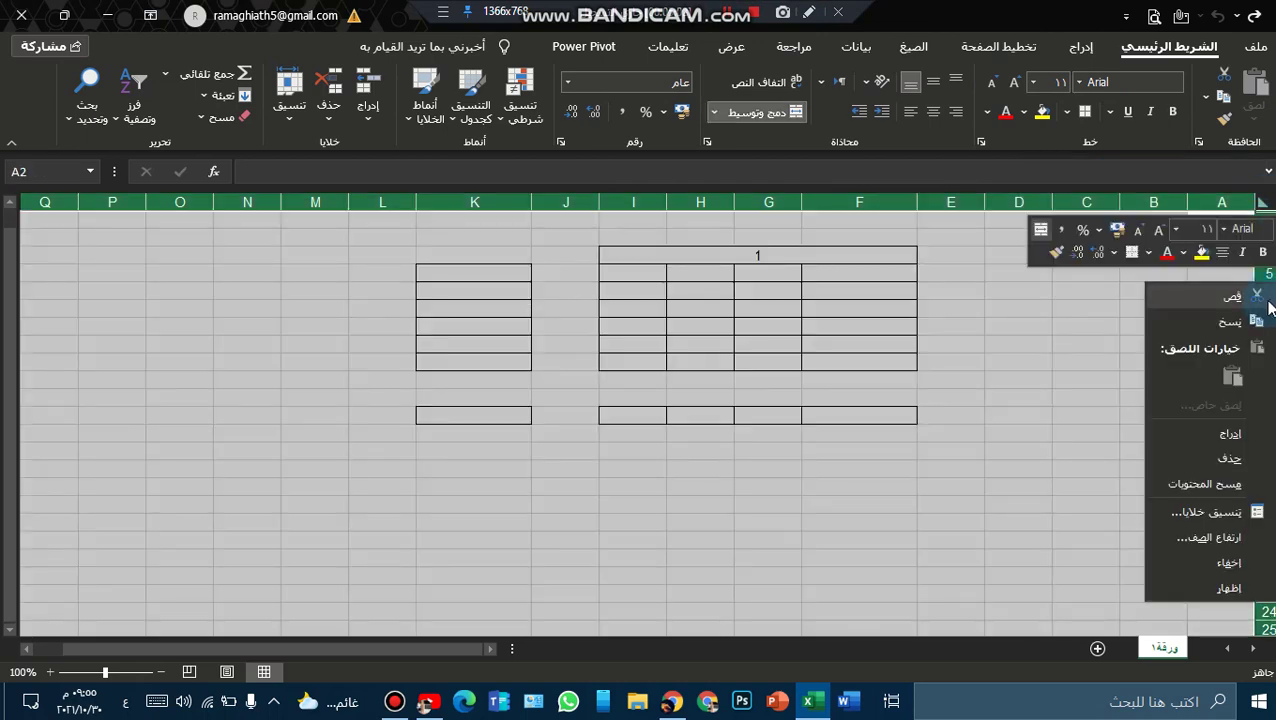
pyautogui.click(1241, 592)
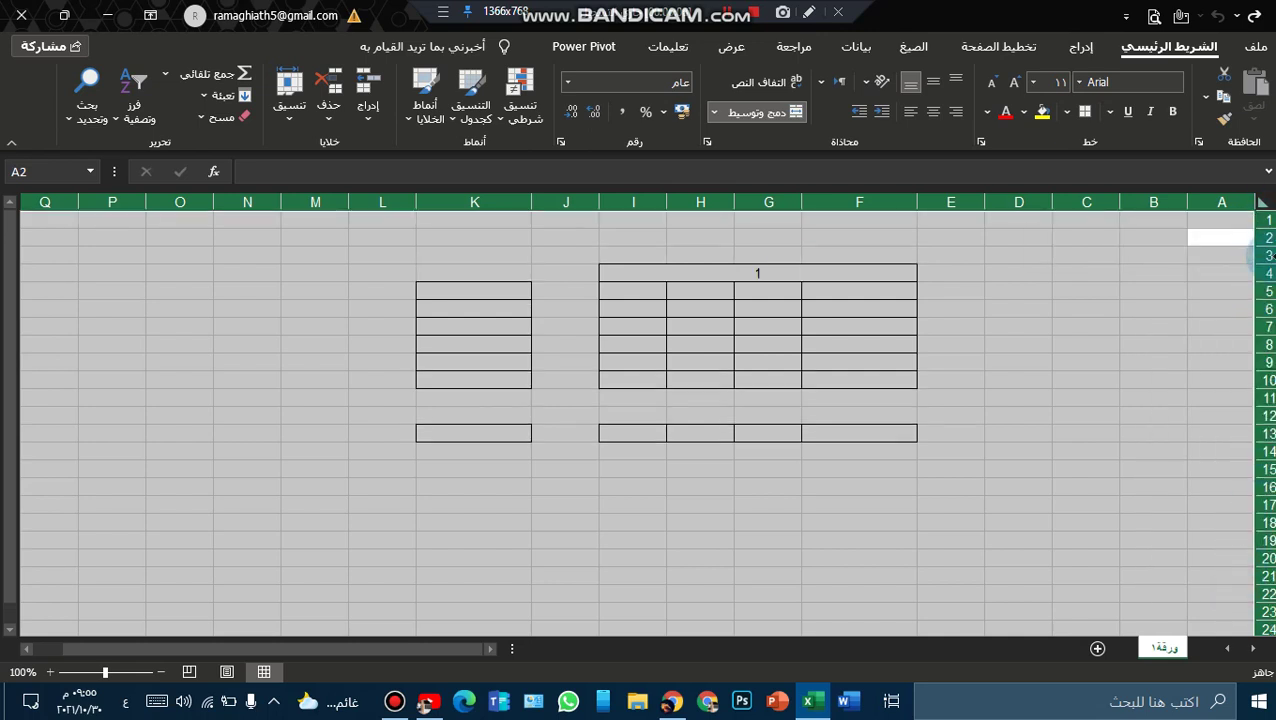
pyautogui.click(1112, 290)
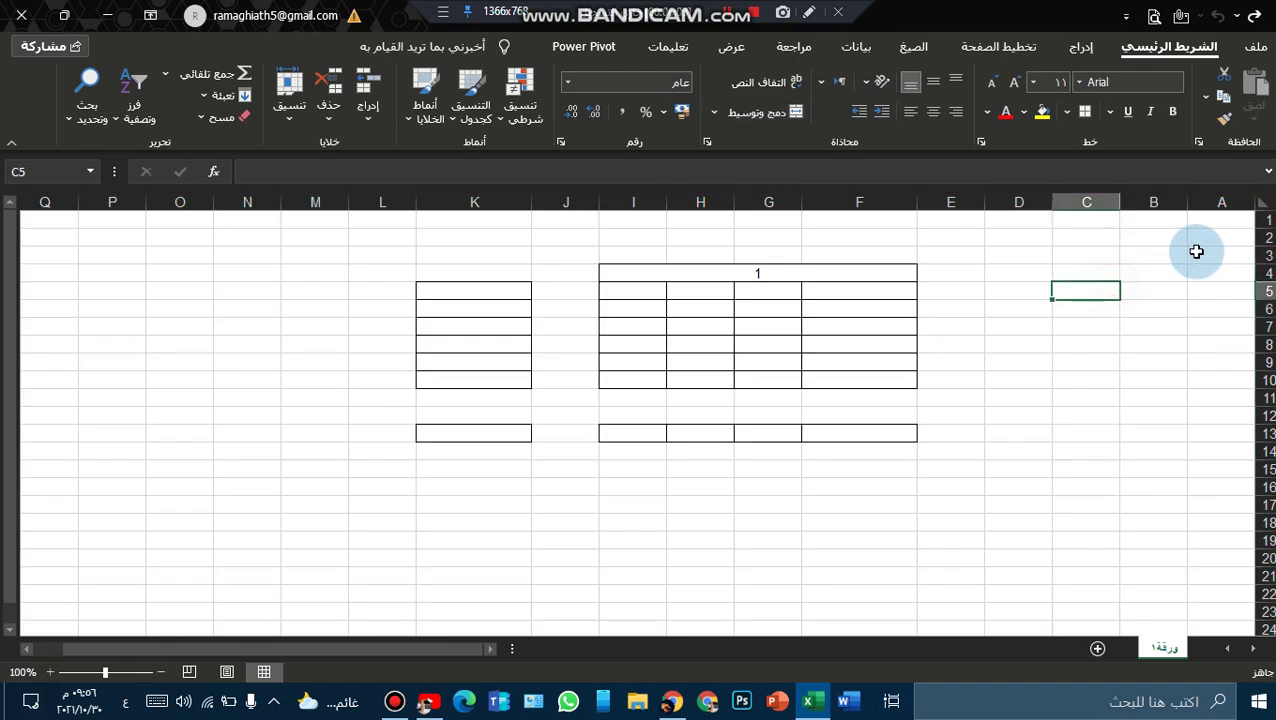
# Hide columns D to F.
pyautogui.click(1016, 202)
pyautogui.moveTo(1016, 202); pyautogui.dragTo(889, 201)
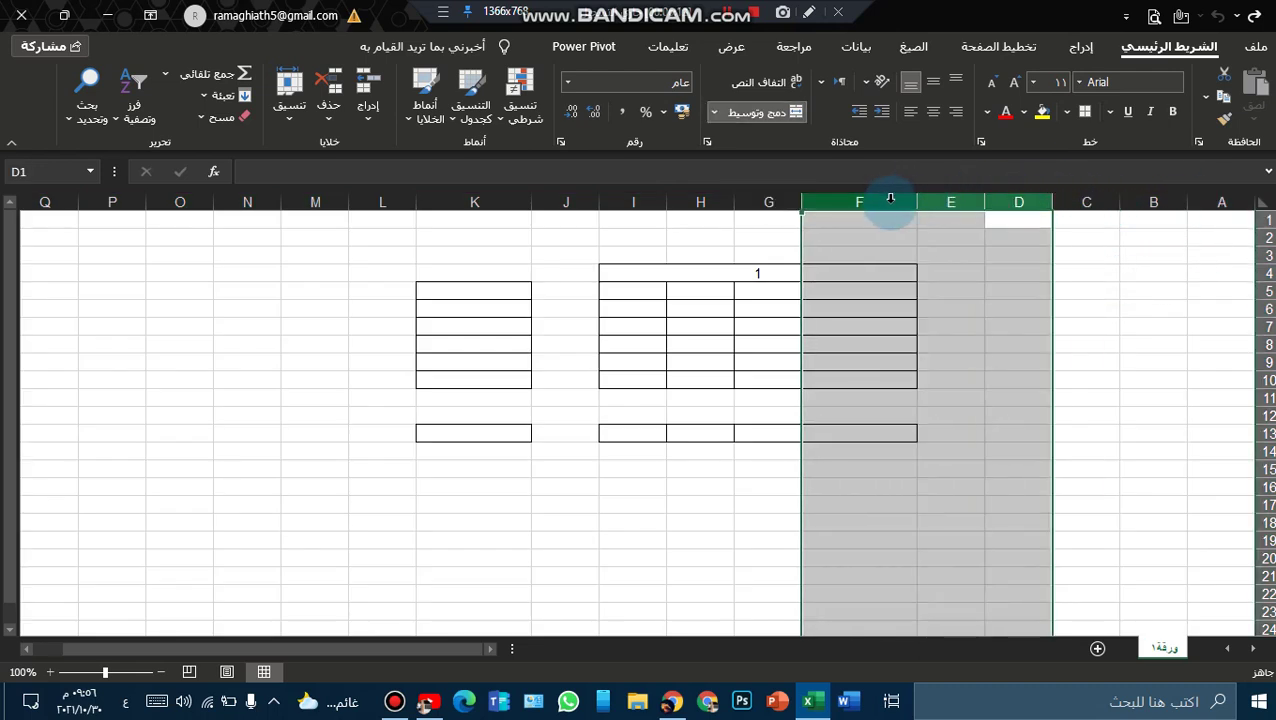
pyautogui.rightClick(889, 201)
pyautogui.click(862, 484)
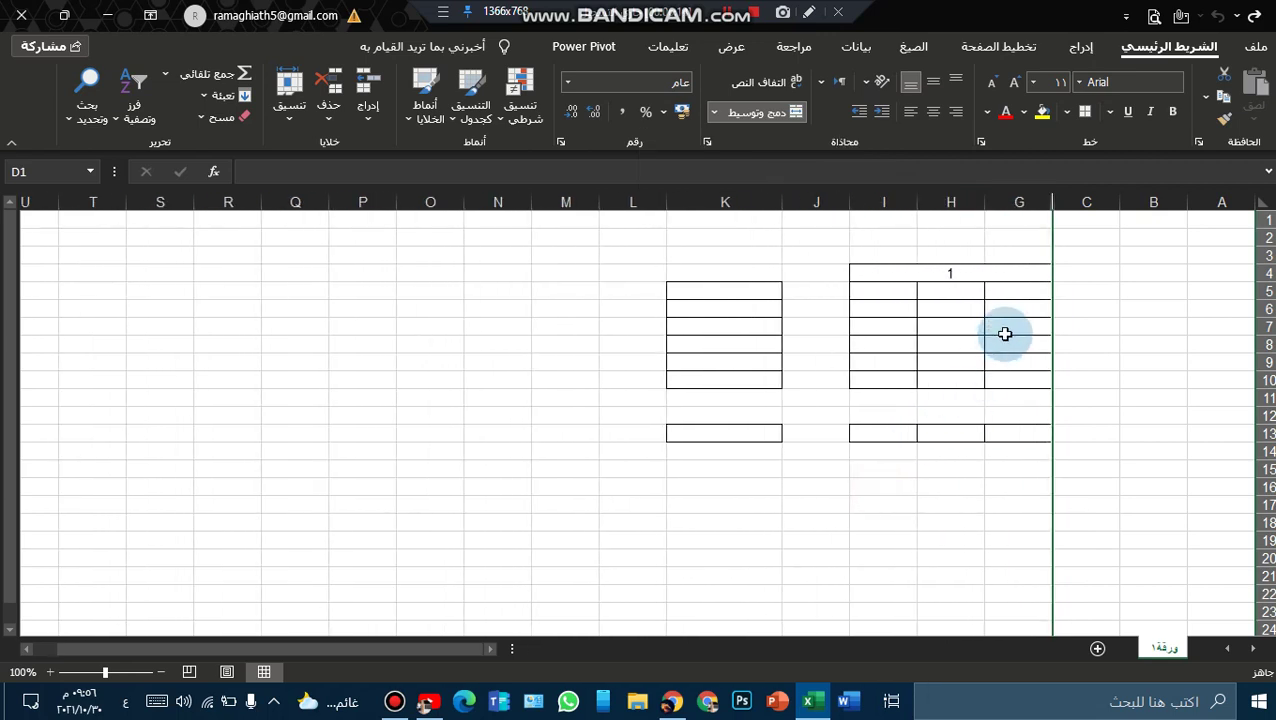
# Hide columns C and G as well.
pyautogui.click(1073, 202)
pyautogui.moveTo(1073, 202); pyautogui.dragTo(1025, 201)
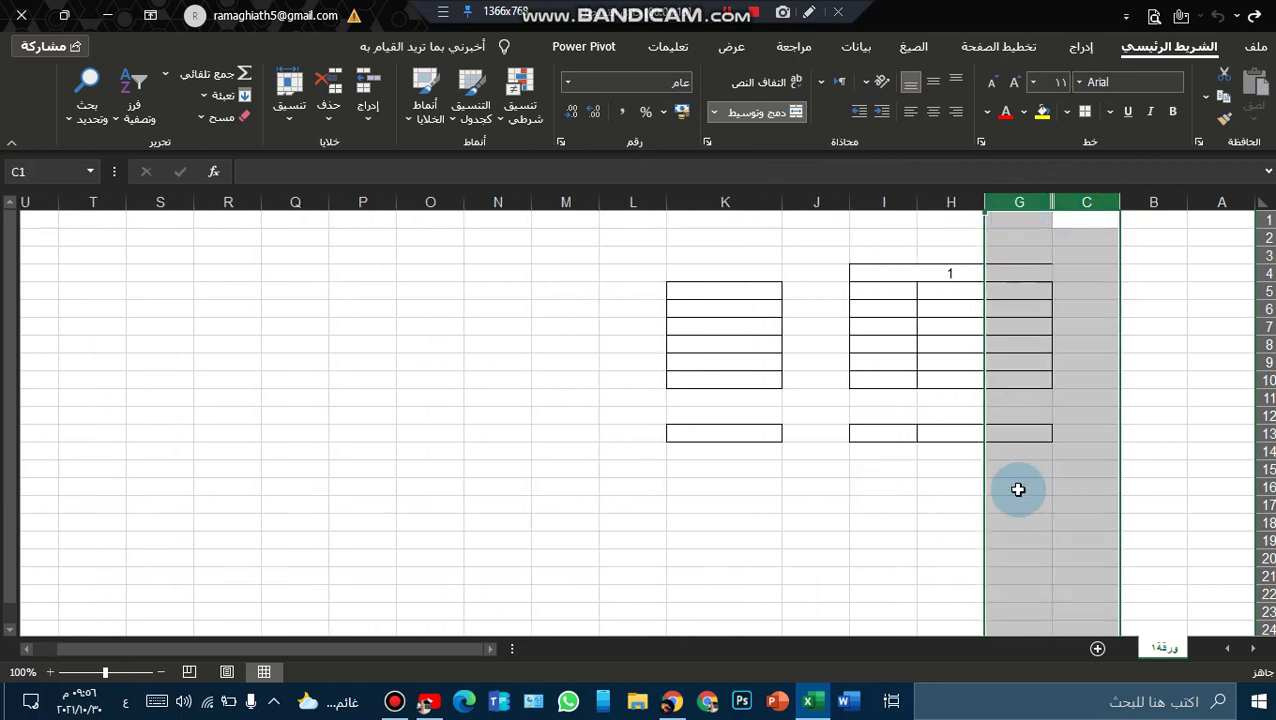
pyautogui.rightClick(1048, 202)
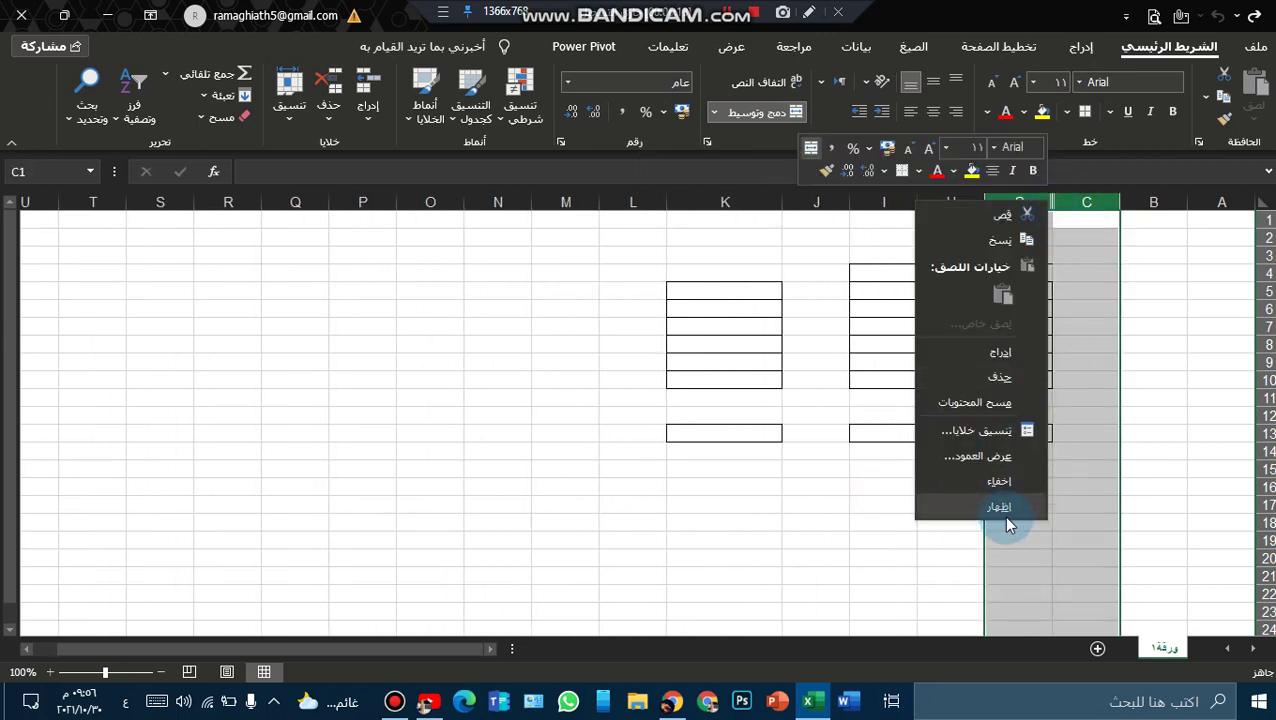
pyautogui.click(1012, 486)
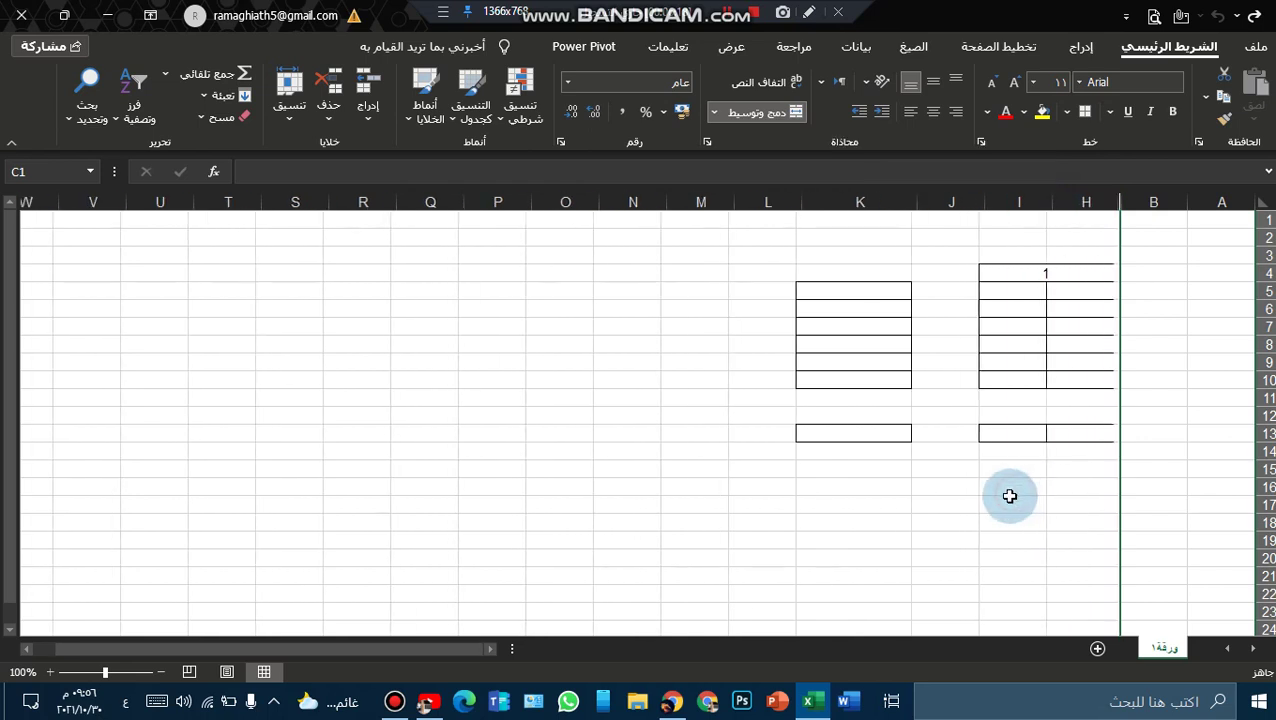
# Unhide columns D, E and F from the surrounding columns.
pyautogui.doubleClick(1118, 210)
pyautogui.rightClick(1100, 210)
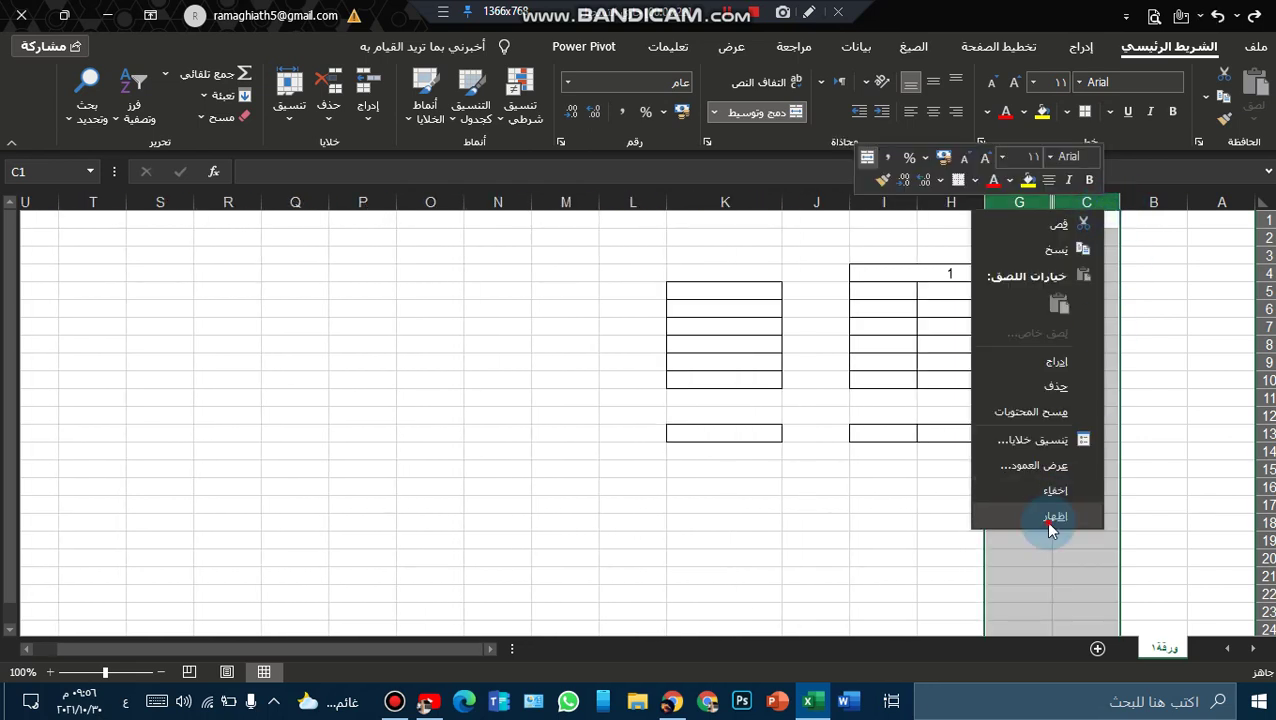
pyautogui.click(1052, 518)
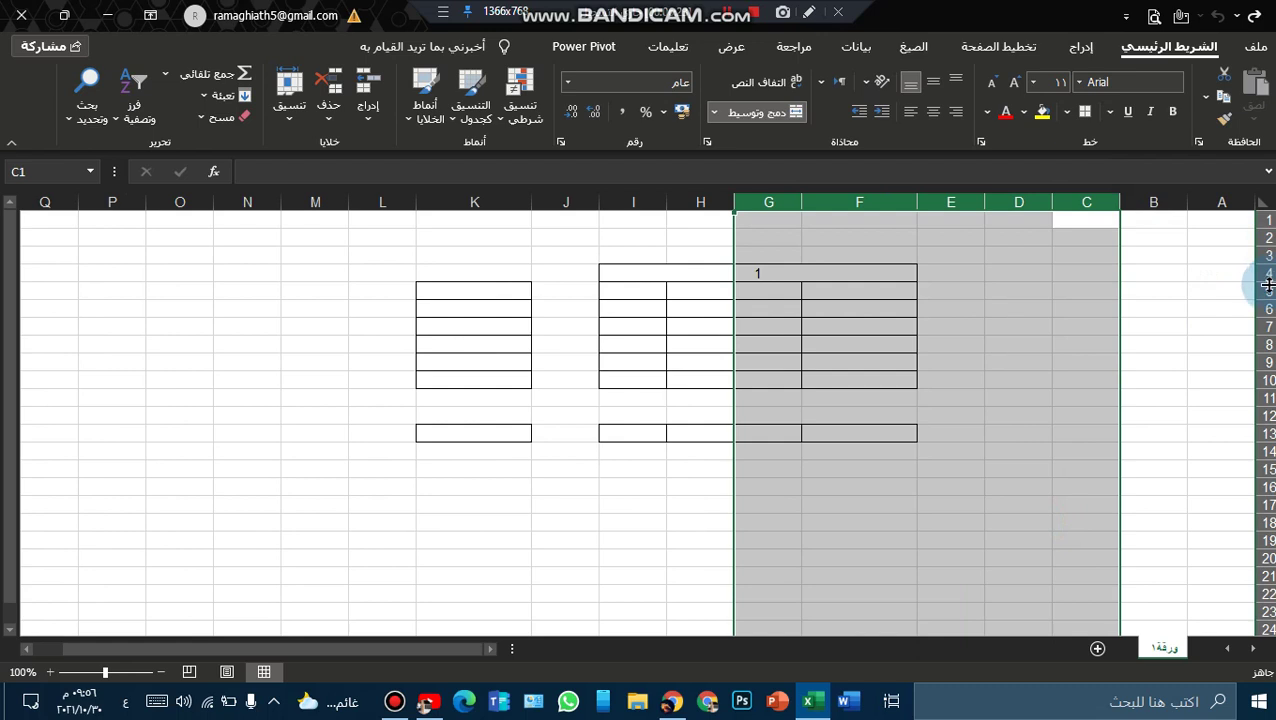
# Hide rows 5 to 8, then unhide them again.
pyautogui.moveTo(1270, 291); pyautogui.dragTo(1268, 352)
pyautogui.rightClick(1268, 352)
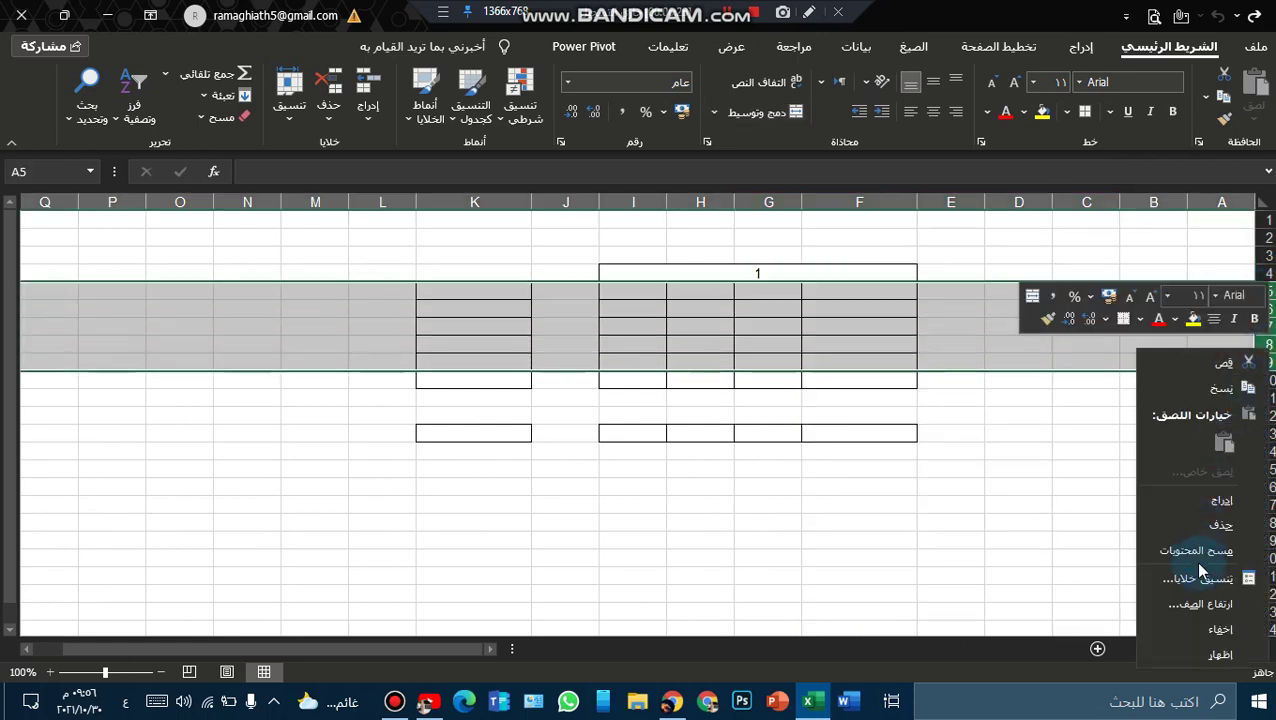
pyautogui.click(1218, 630)
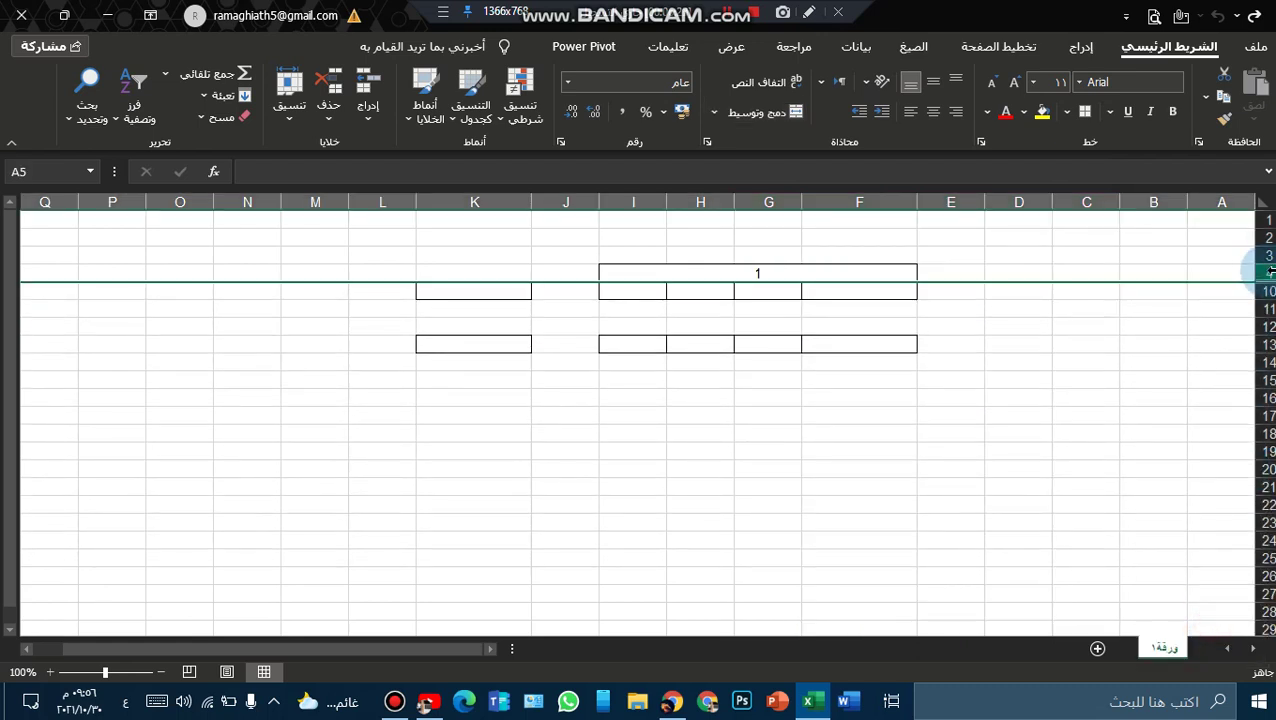
pyautogui.moveTo(1268, 272); pyautogui.dragTo(1266, 288)
pyautogui.rightClick(1266, 286)
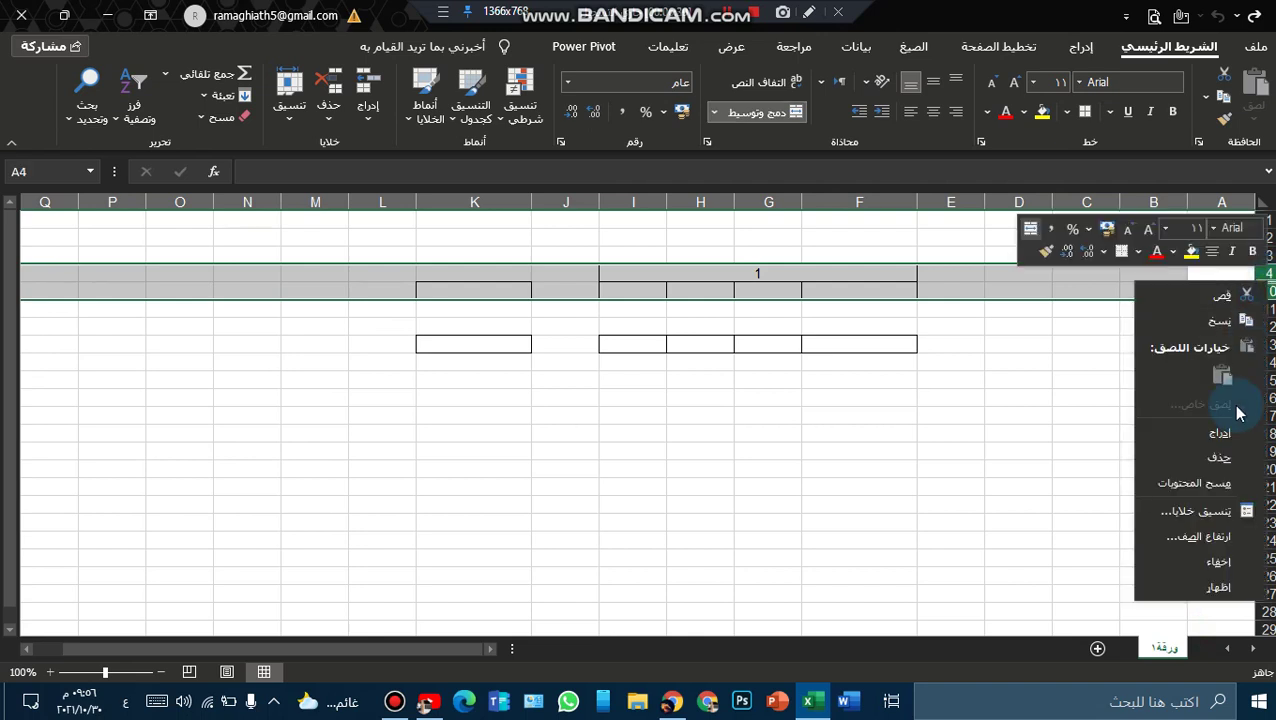
pyautogui.click(1218, 587)
pyautogui.click(1076, 478)
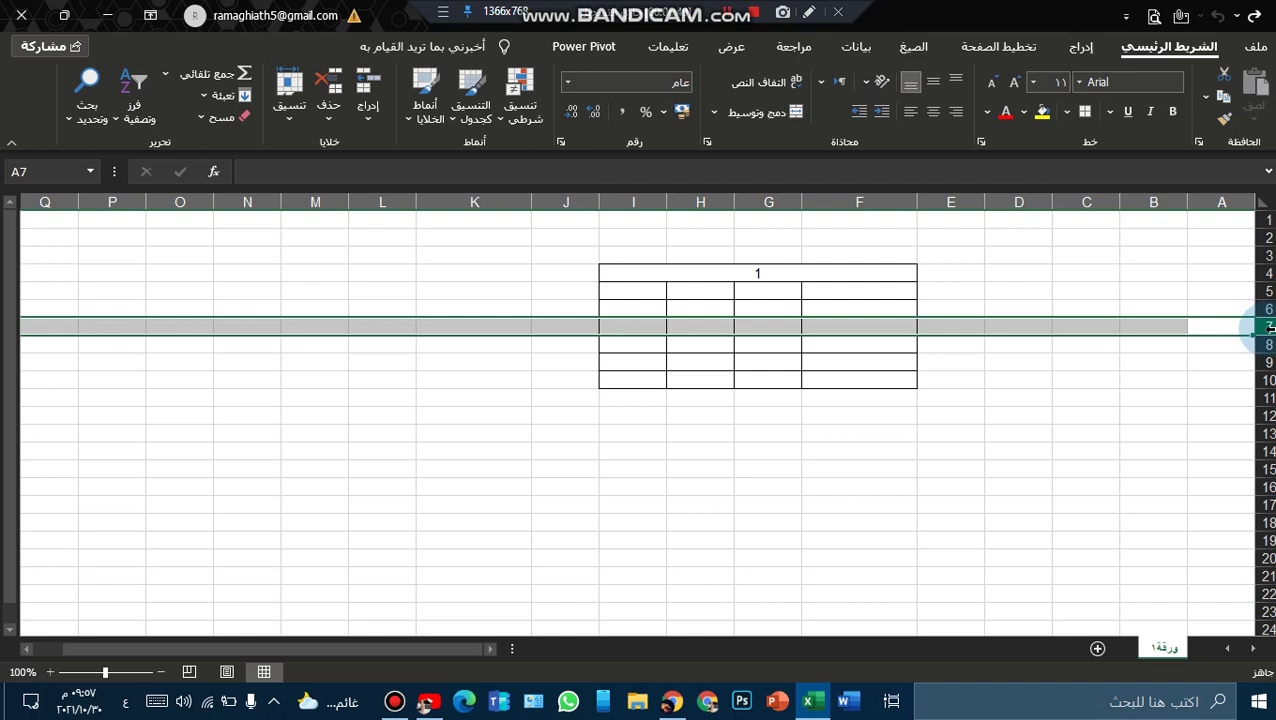
# Fill row 7 and column F with the same blue-grey colour.
pyautogui.click(1025, 111)
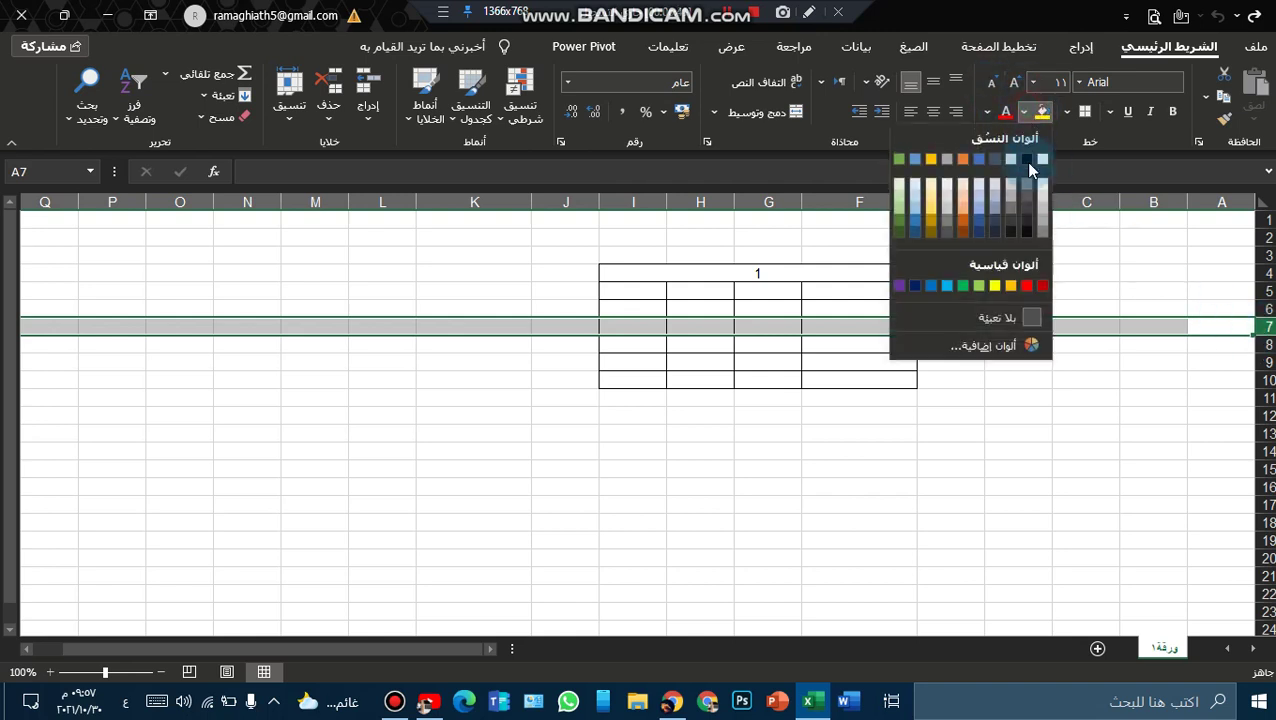
pyautogui.click(977, 208)
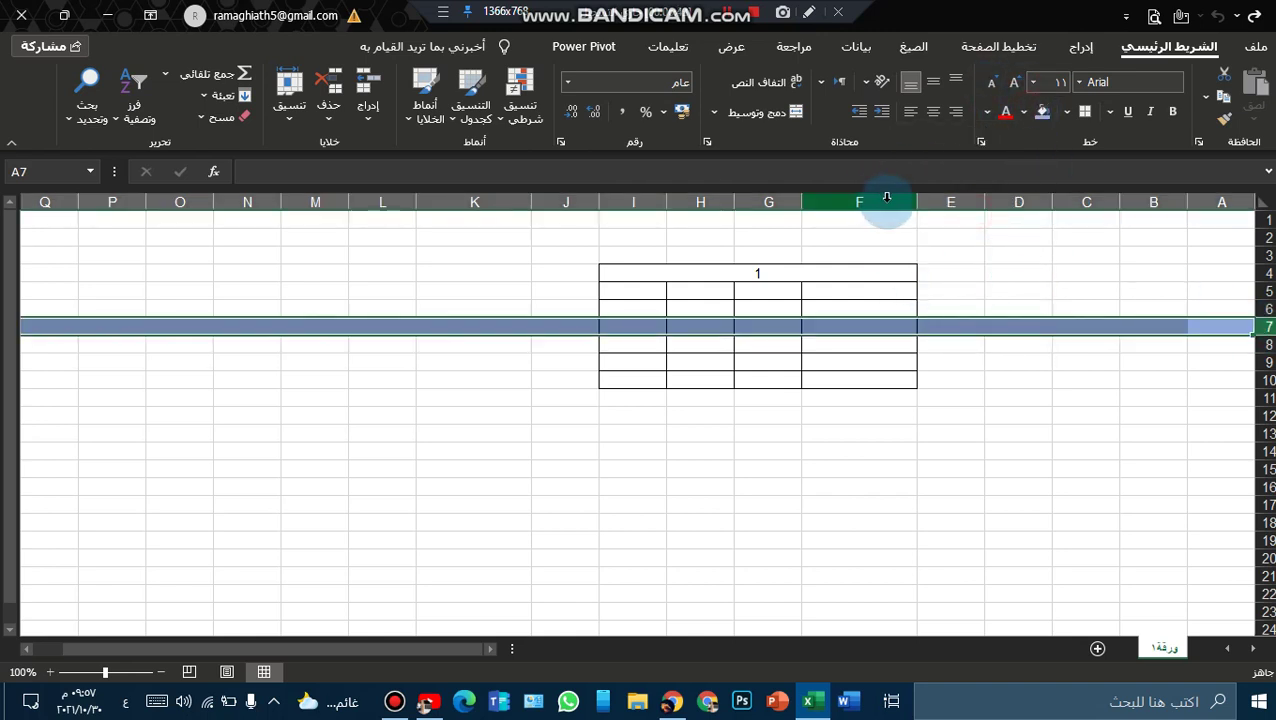
pyautogui.click(886, 197)
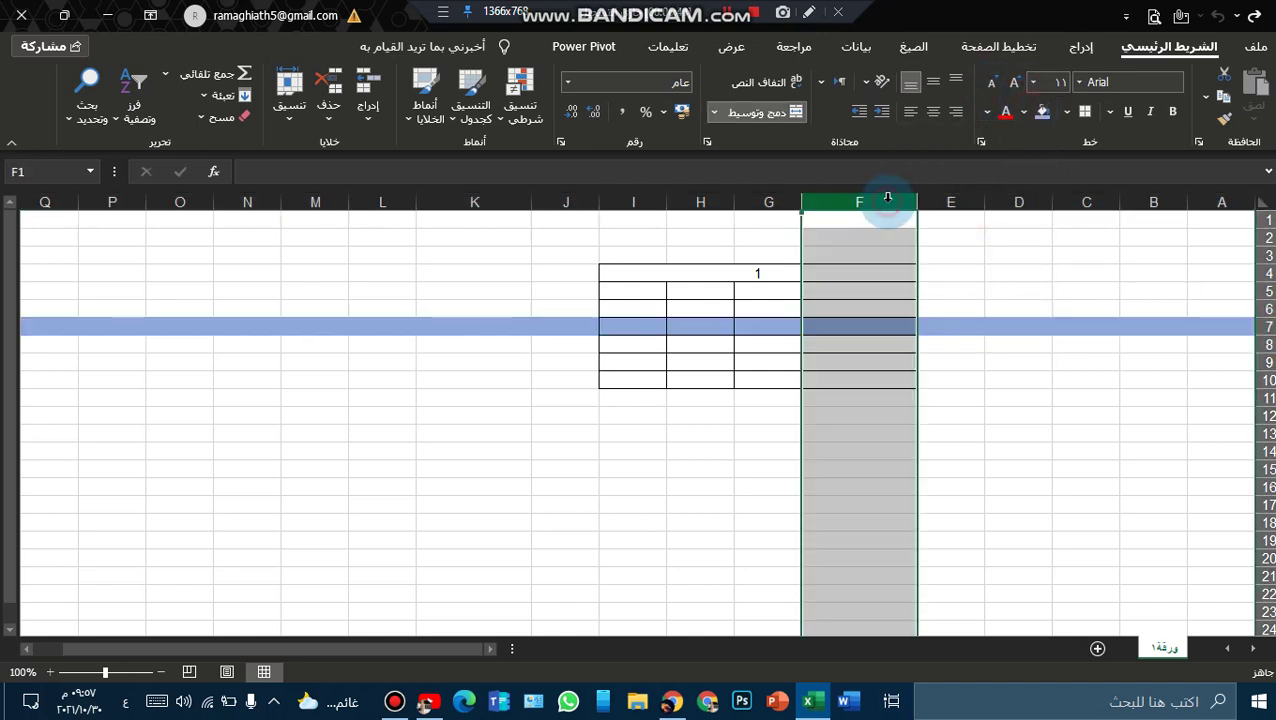
pyautogui.click(1040, 113)
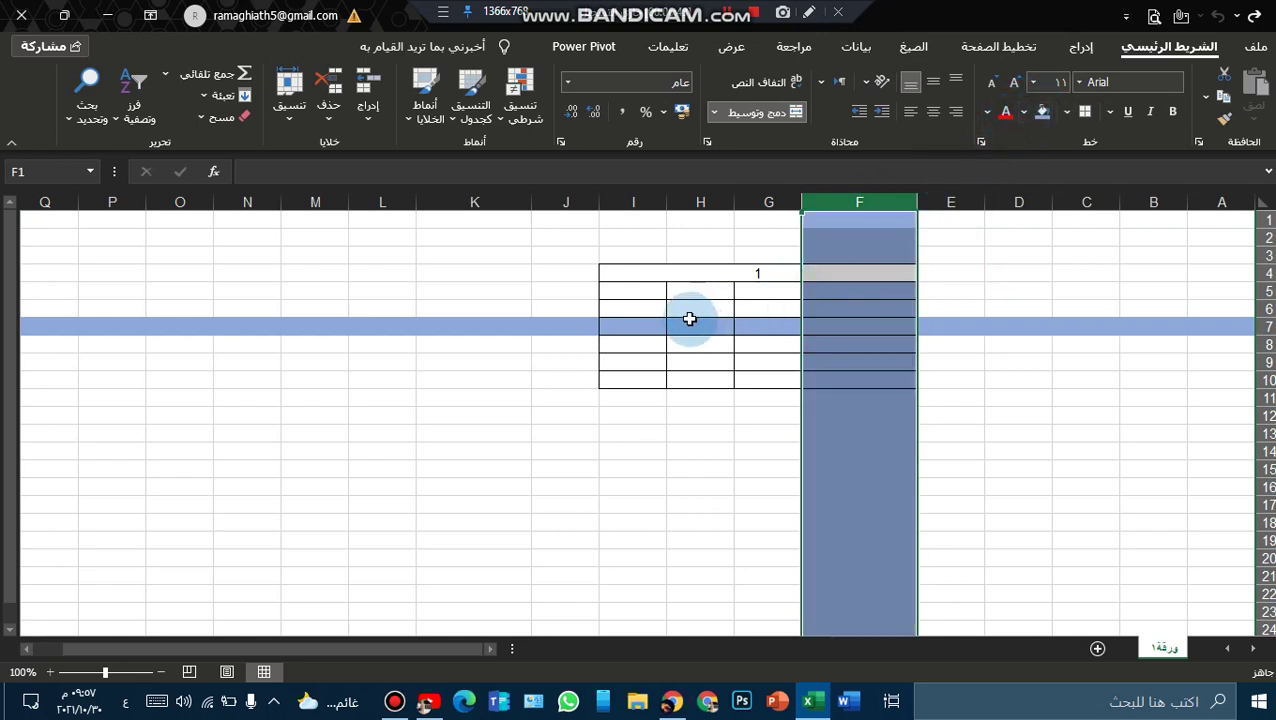
pyautogui.click(690, 322)
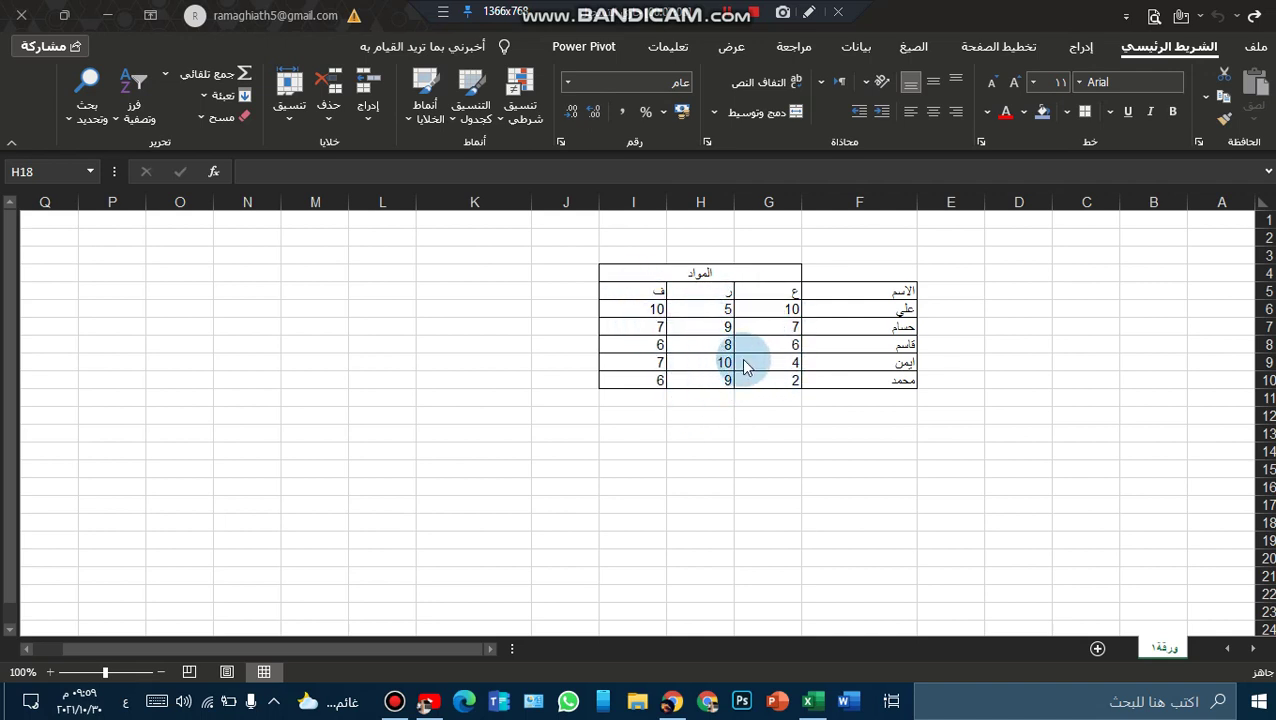
# Select the grade table, then select just the score cells G6:I10.
pyautogui.moveTo(823, 273); pyautogui.dragTo(660, 387)
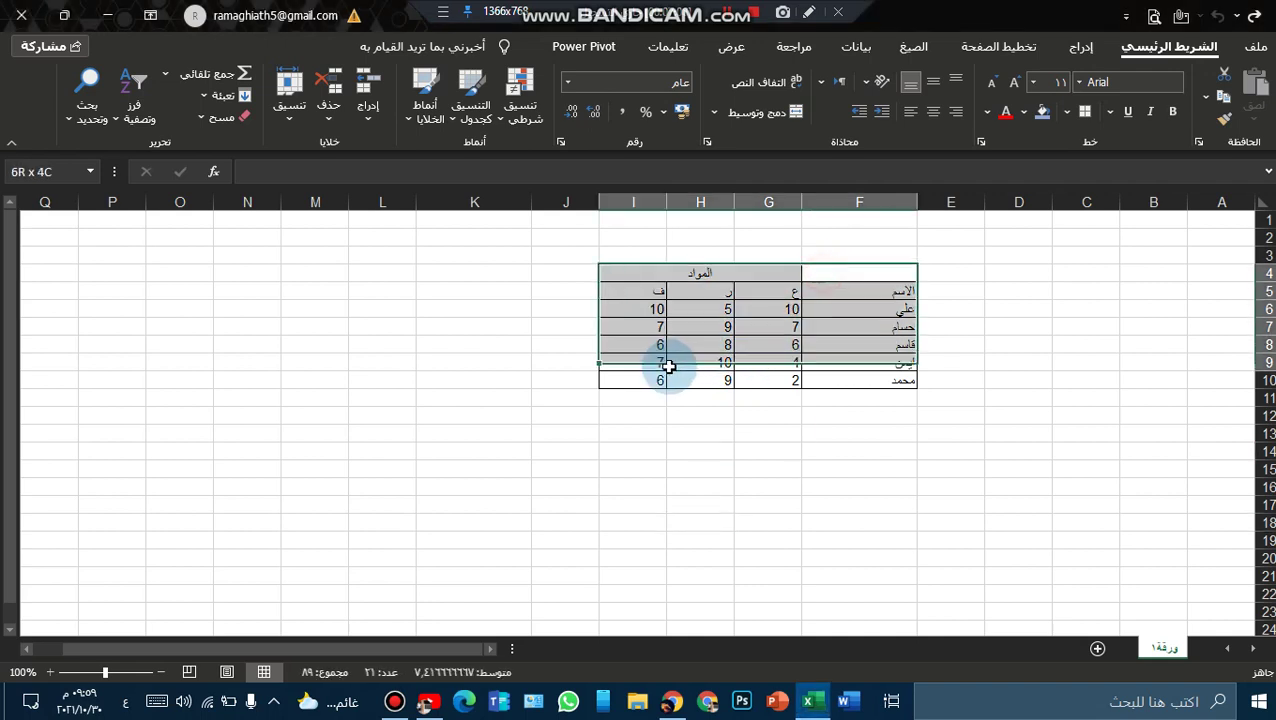
pyautogui.click(784, 324)
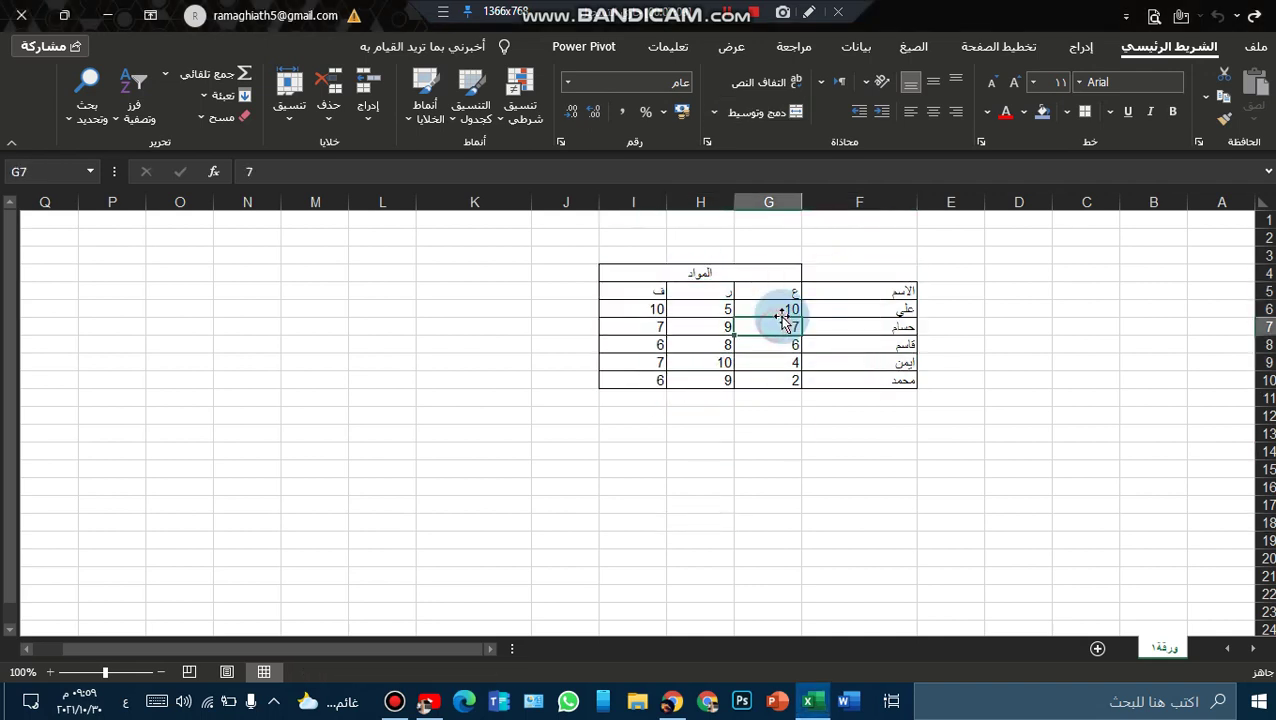
pyautogui.moveTo(784, 308); pyautogui.dragTo(645, 380)
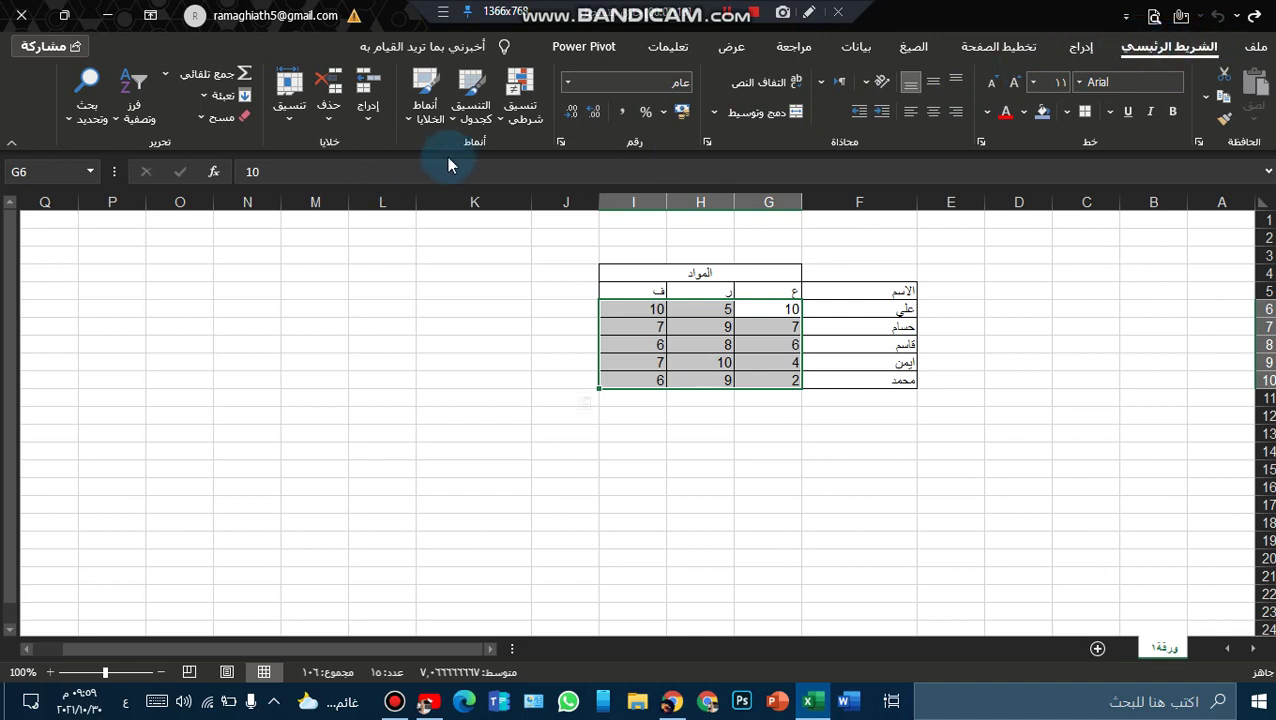
# Add an Equal To rule formatting scores of 10 with Green Fill with Dark Green Text.
pyautogui.click(505, 128)
pyautogui.moveTo(465, 173)
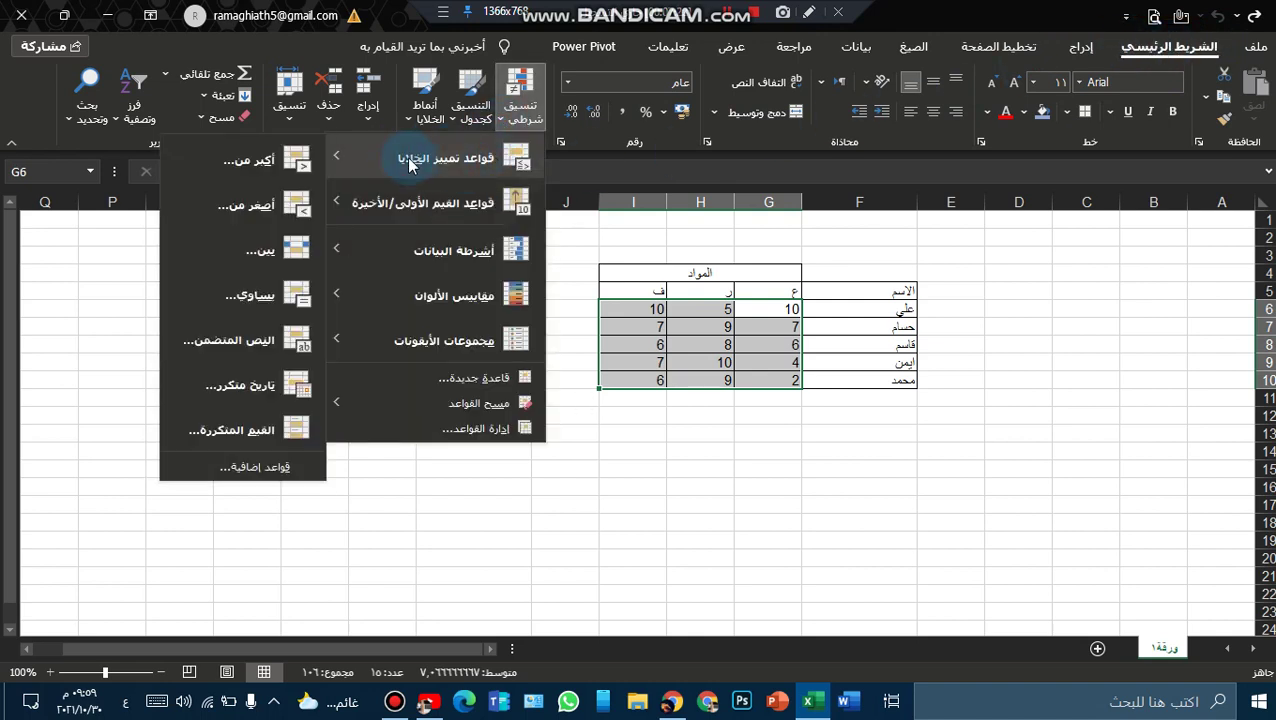
pyautogui.click(268, 296)
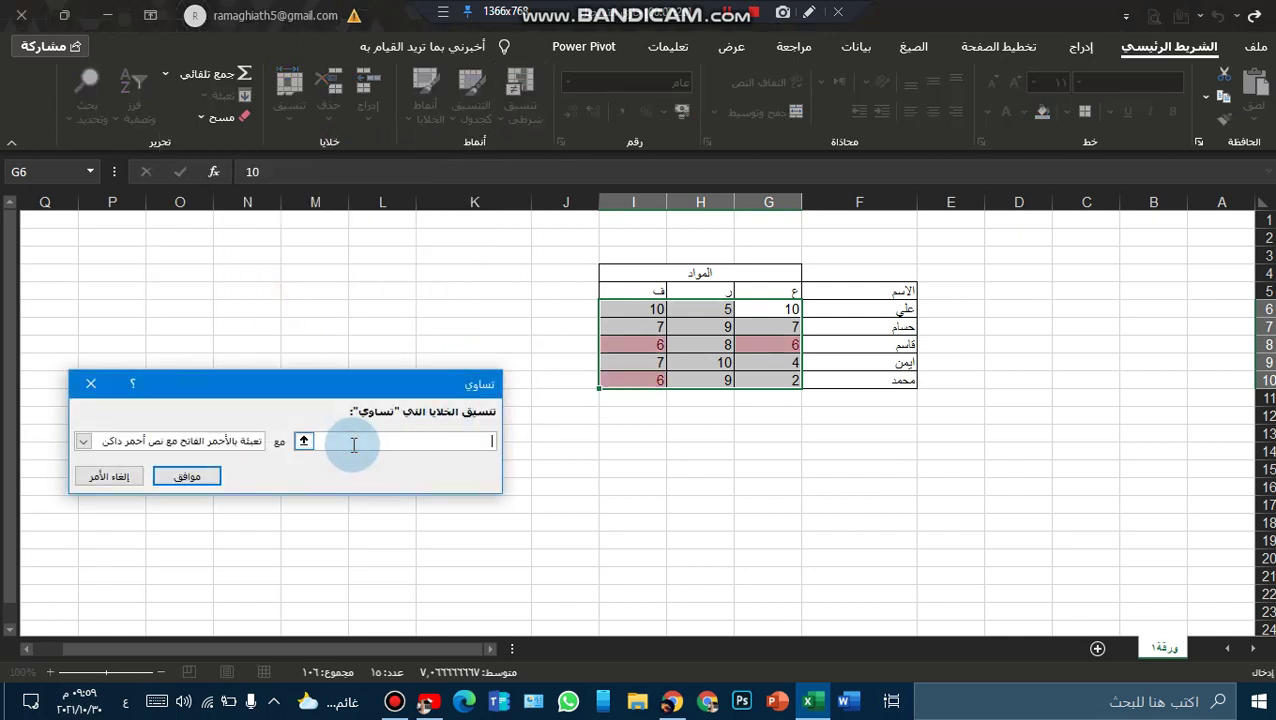
pyautogui.write('10')
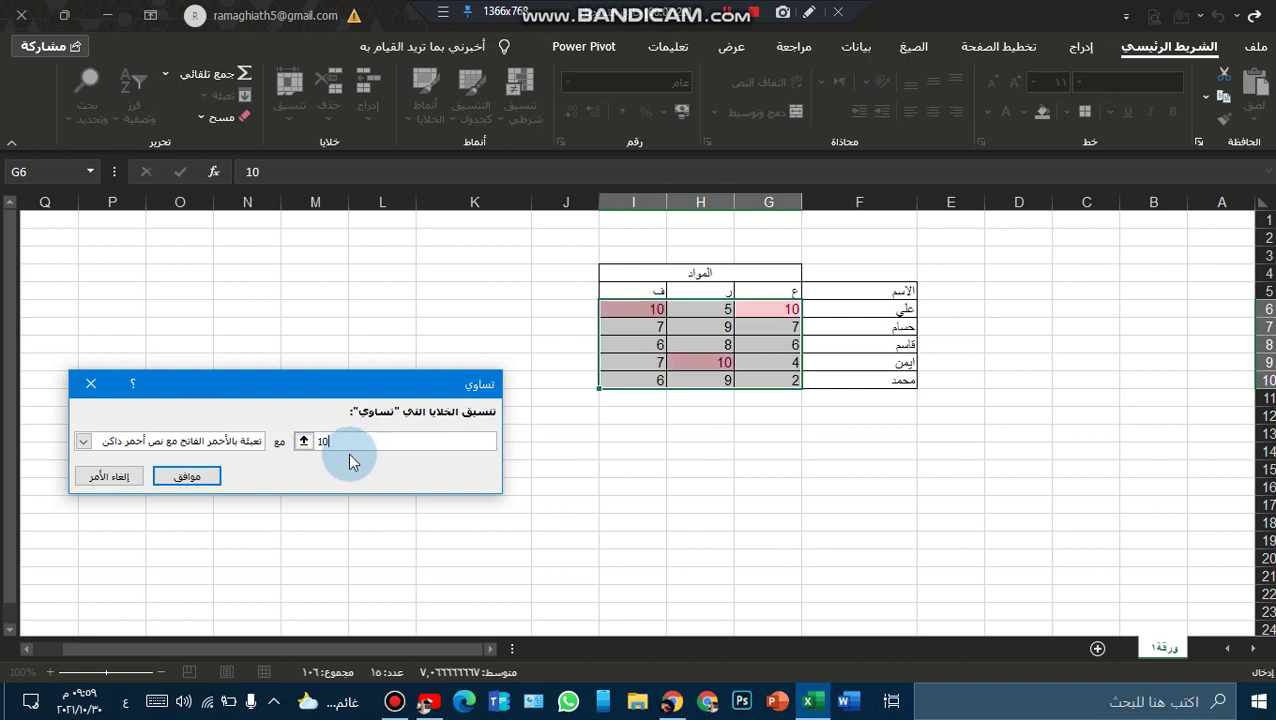
pyautogui.click(207, 441)
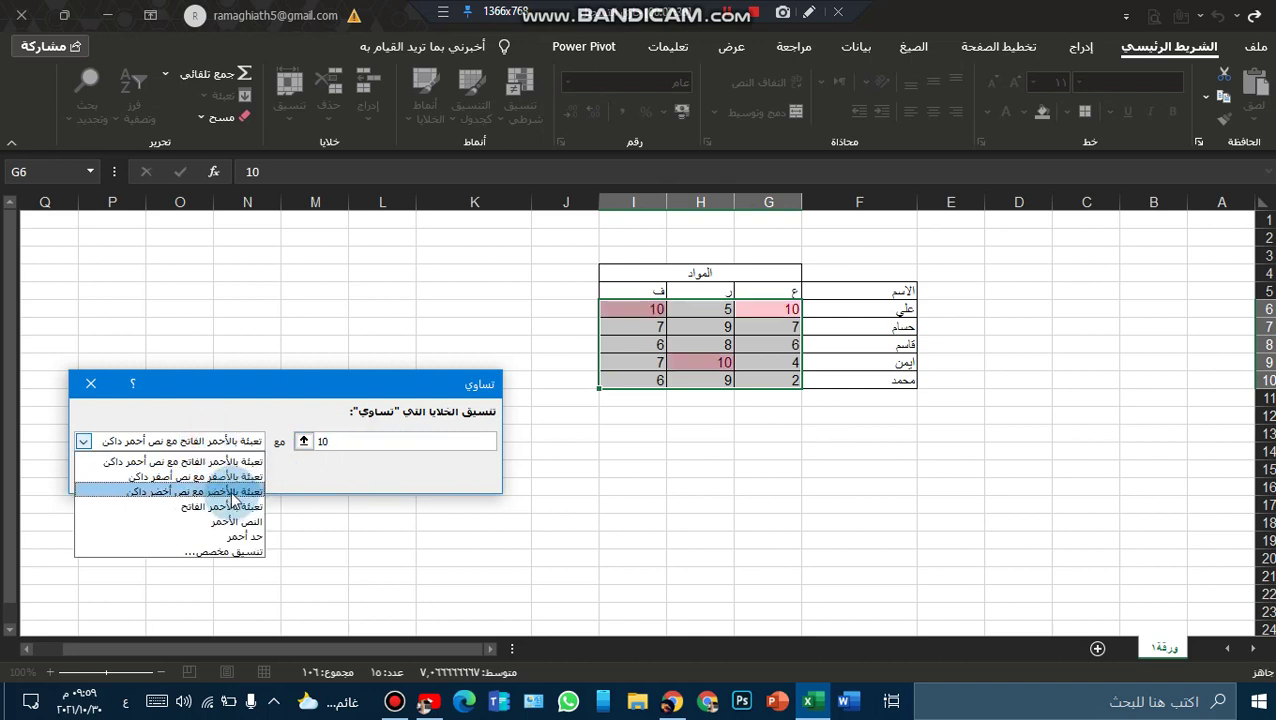
pyautogui.click(231, 492)
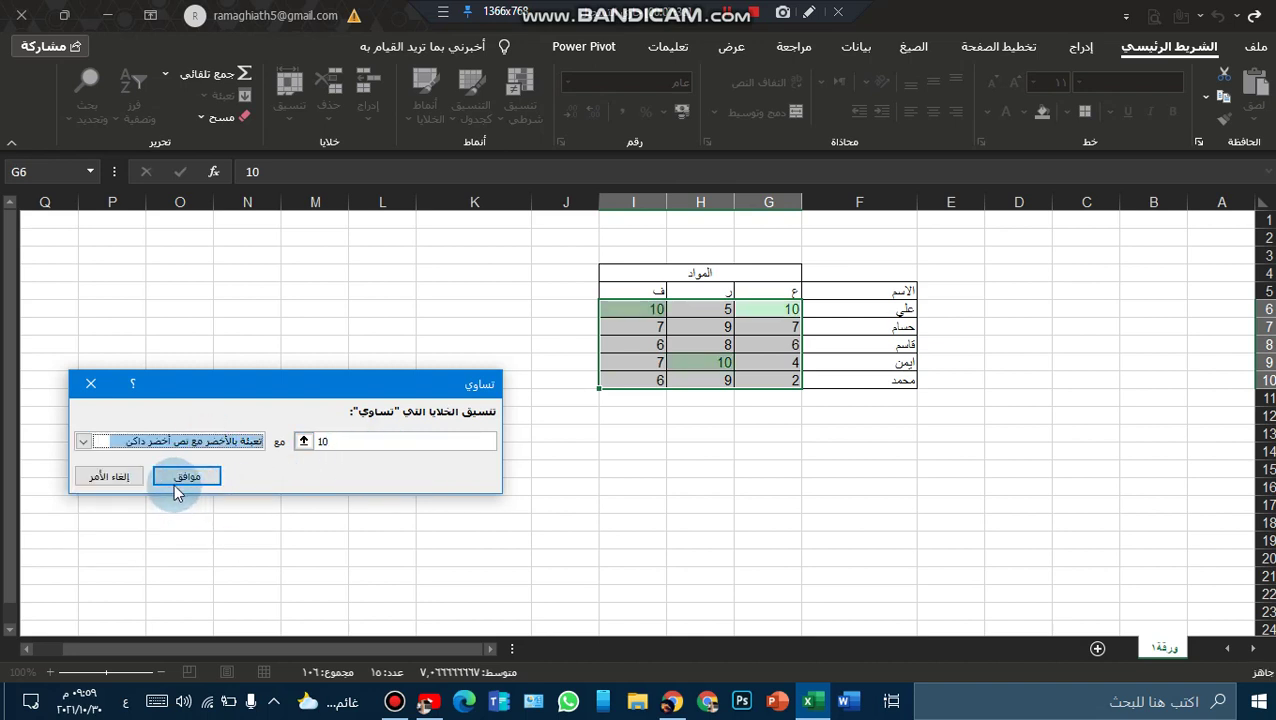
pyautogui.click(188, 479)
pyautogui.click(563, 449)
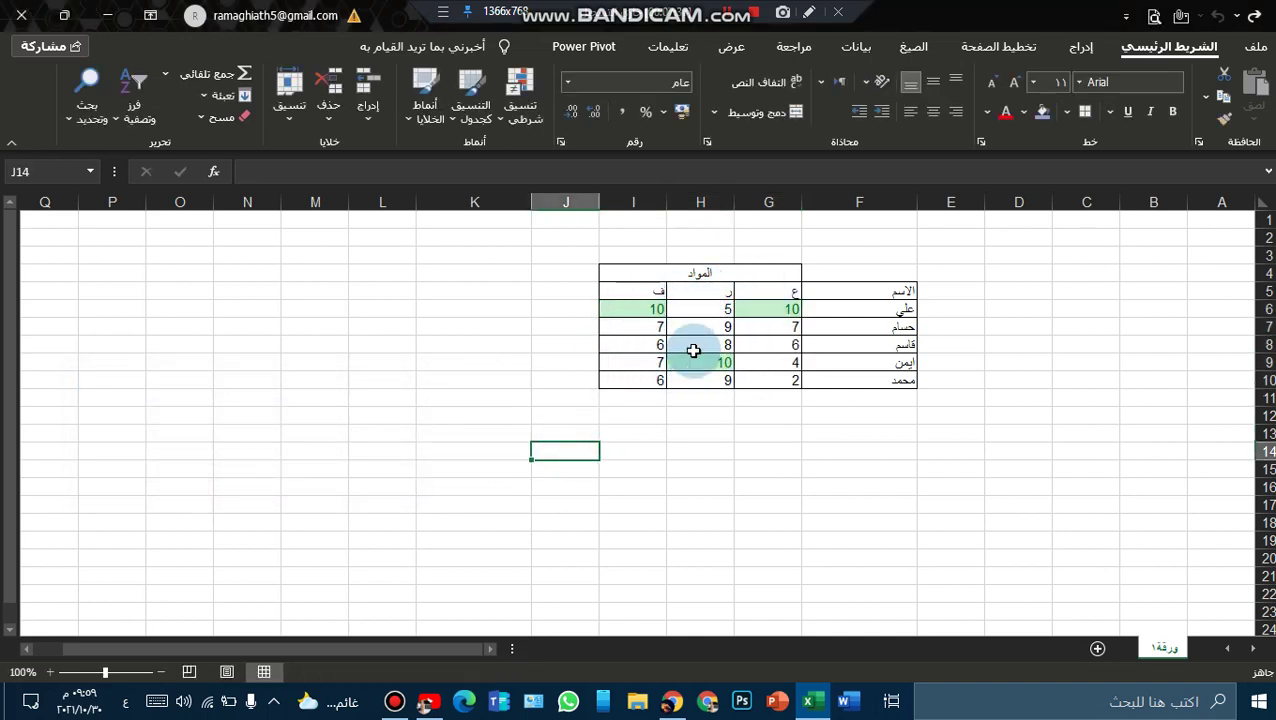
# Select G6:I10 and start an Equal To highlight rule for the value 7.
pyautogui.moveTo(770, 312); pyautogui.dragTo(630, 378)
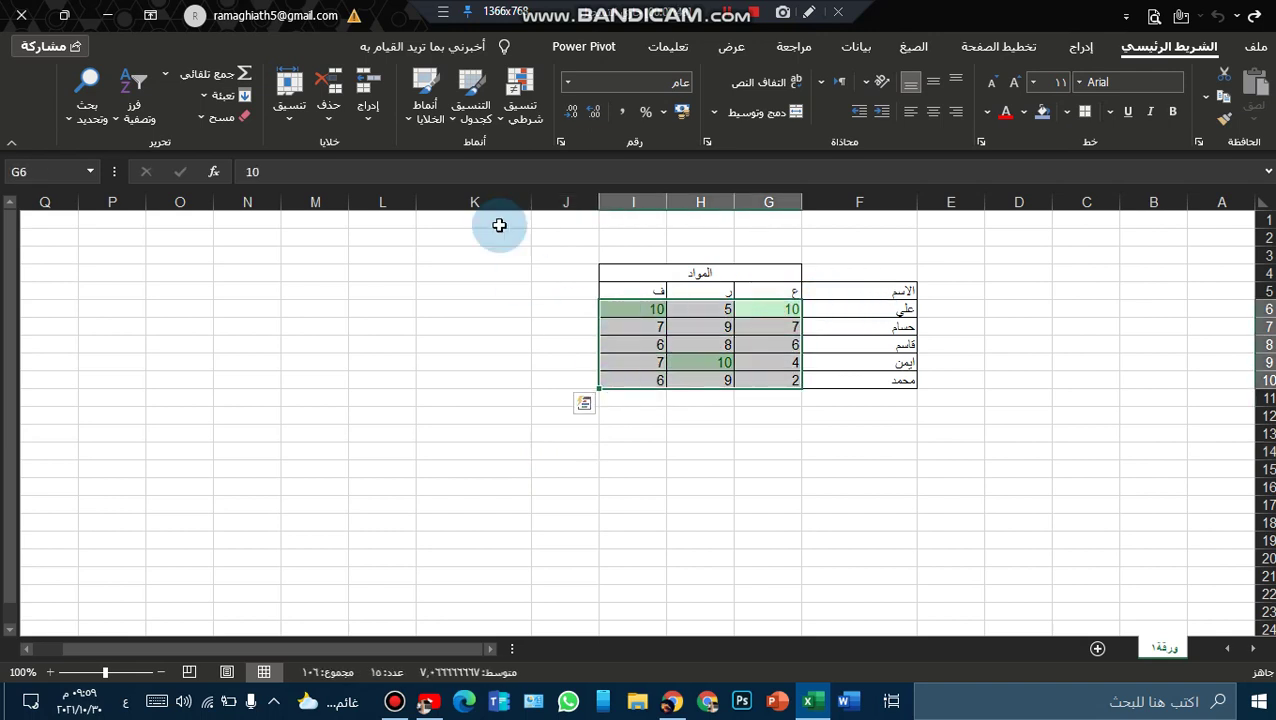
pyautogui.click(520, 100)
pyautogui.moveTo(488, 175)
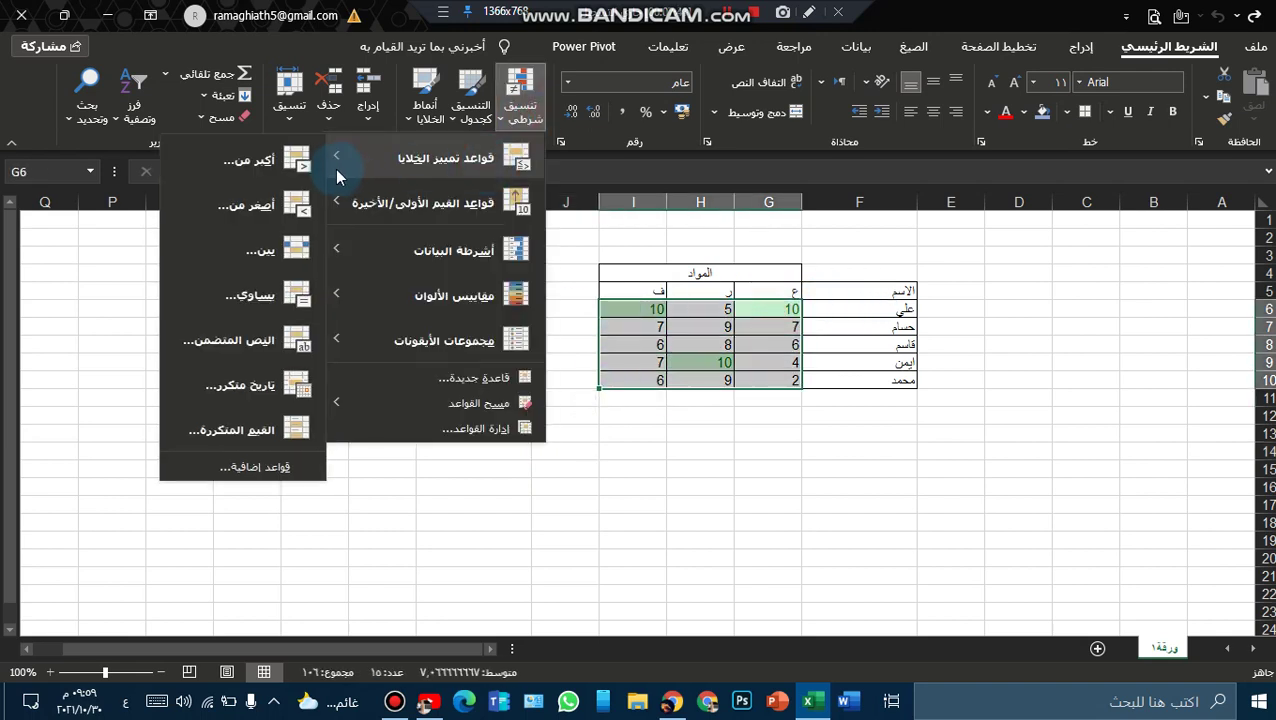
pyautogui.click(260, 309)
pyautogui.click(397, 440)
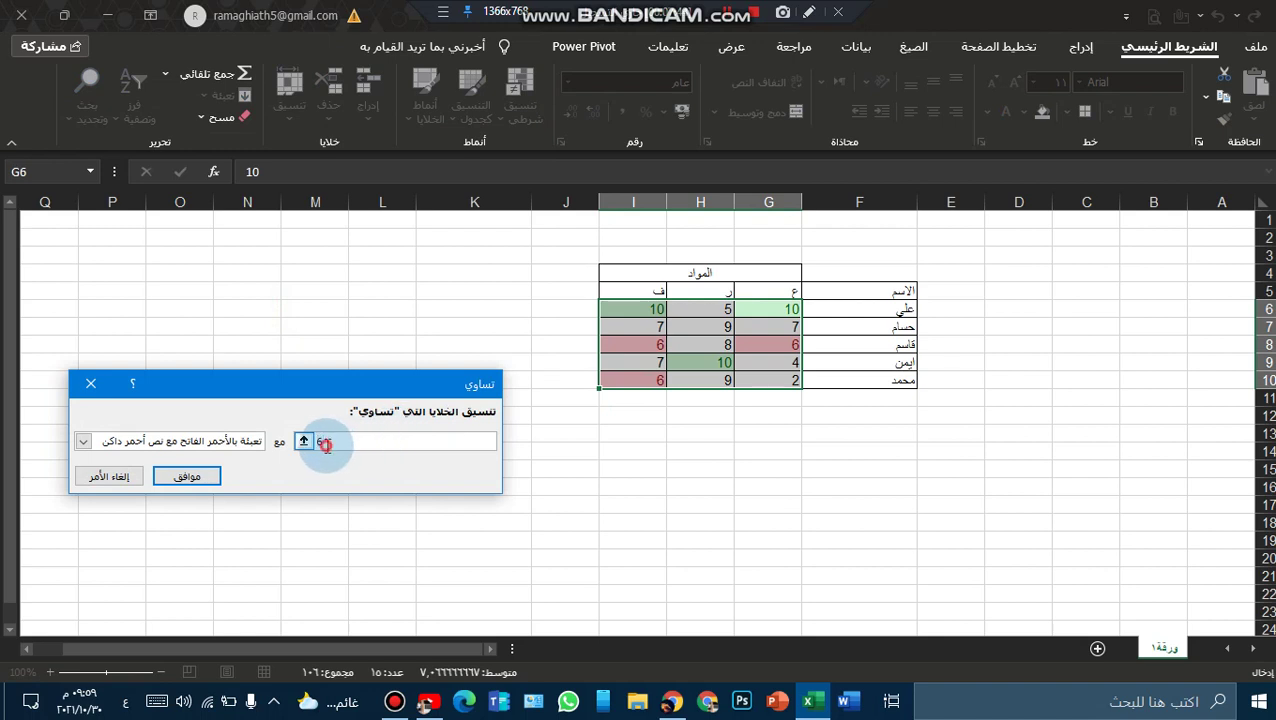
pyautogui.write('7')
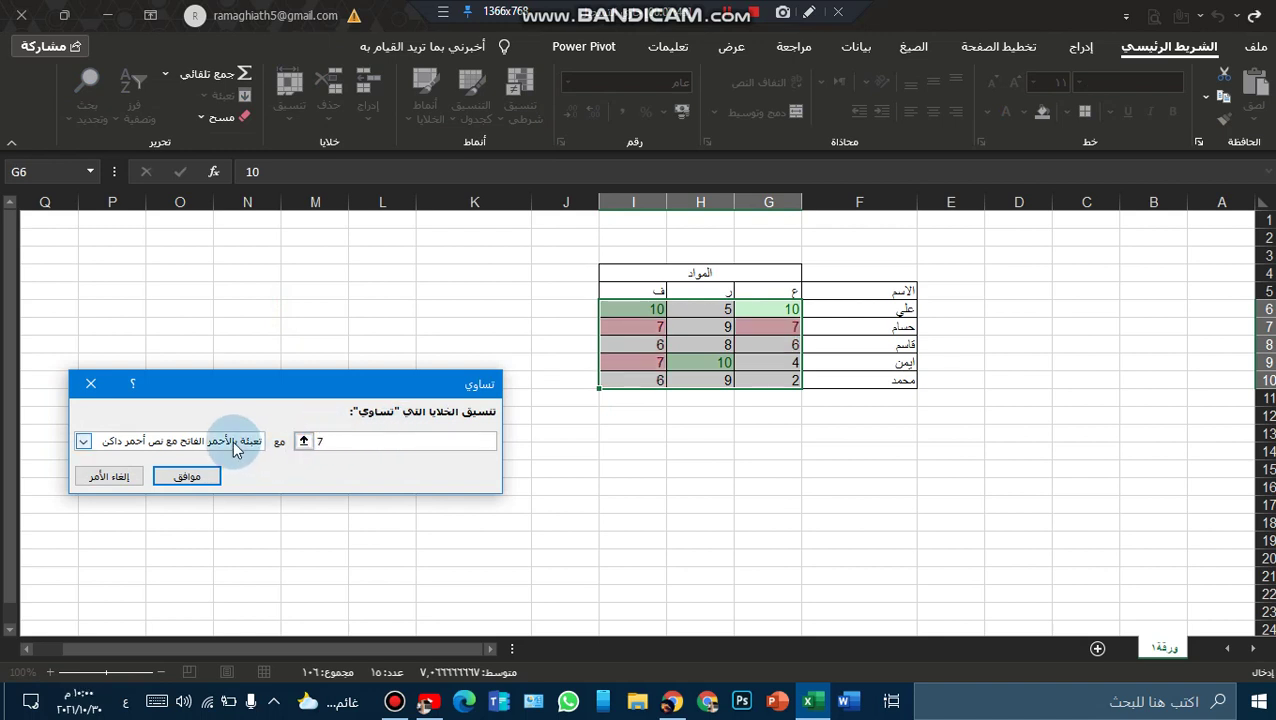
pyautogui.click(232, 441)
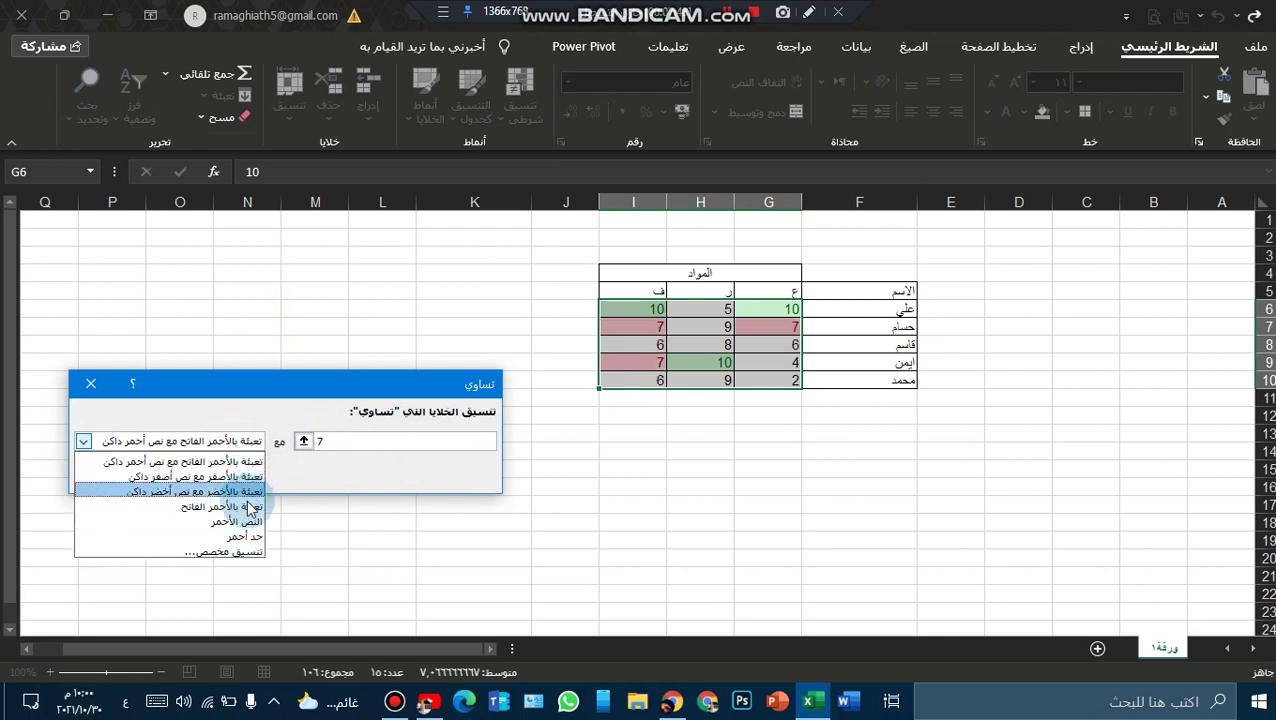
# Give the rule a custom format of dark gold text on grey fill and apply it.
pyautogui.click(251, 558)
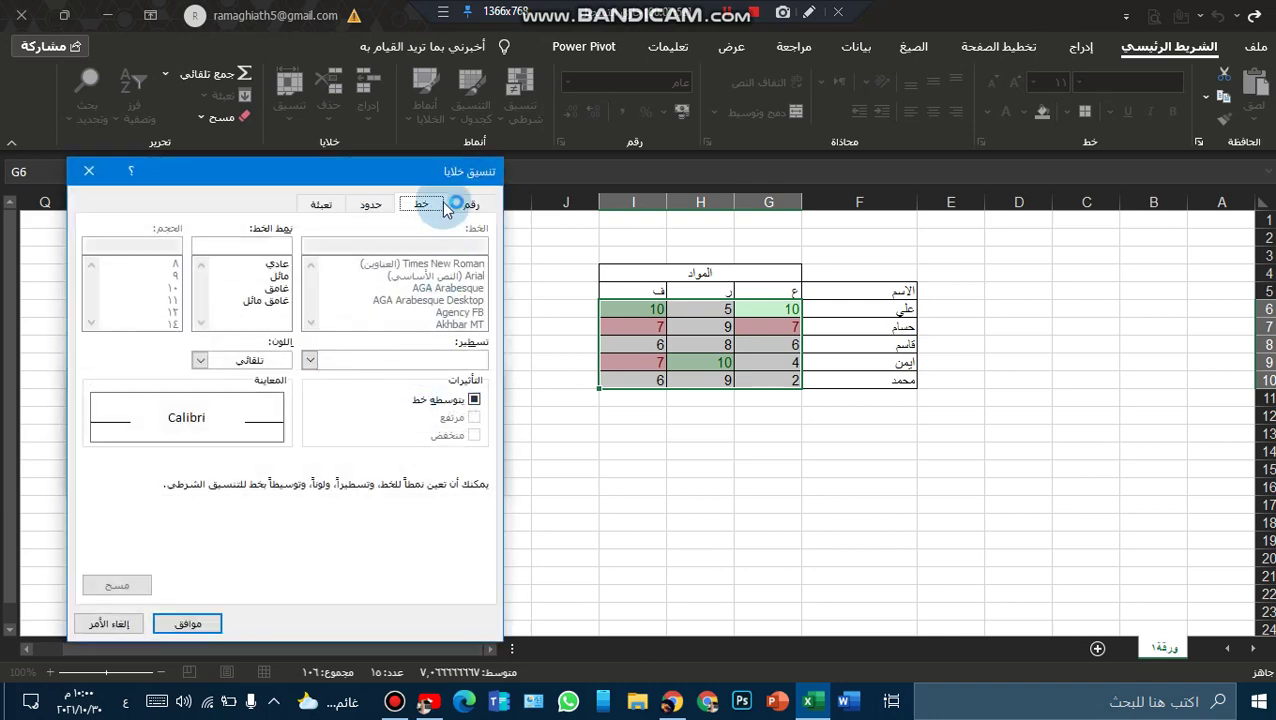
pyautogui.click(415, 205)
pyautogui.click(245, 360)
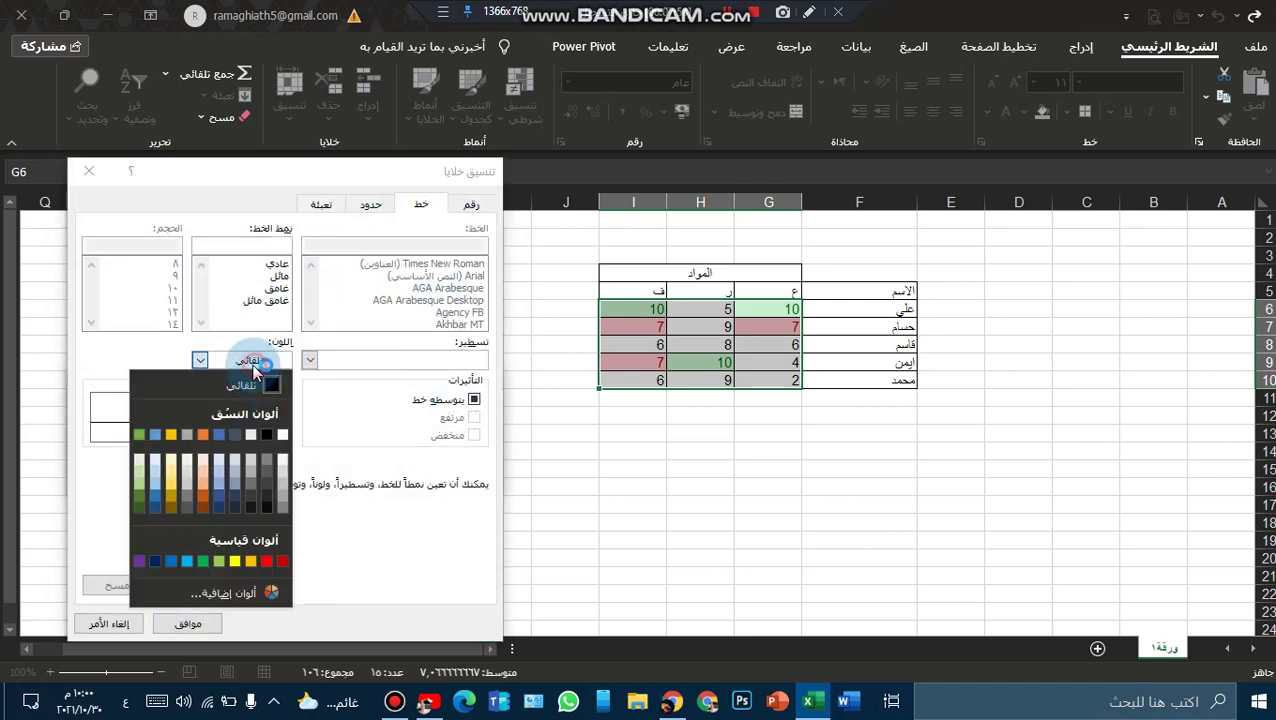
pyautogui.click(168, 500)
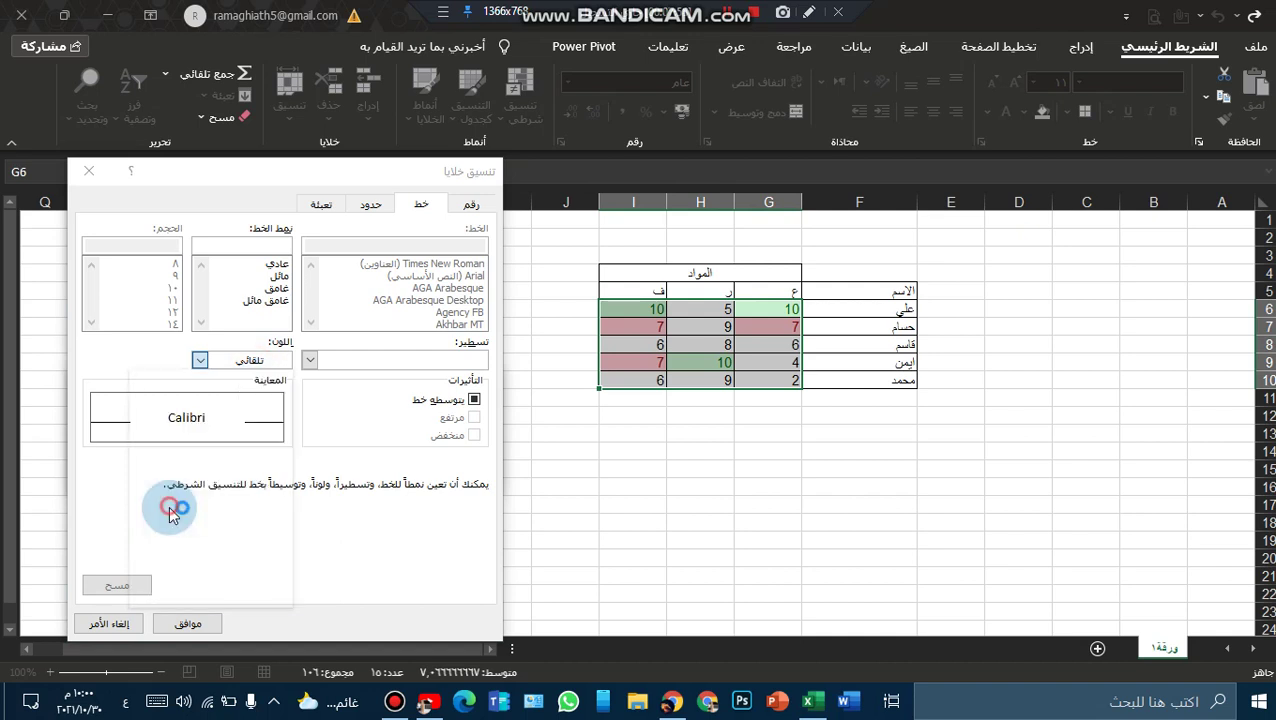
pyautogui.click(334, 205)
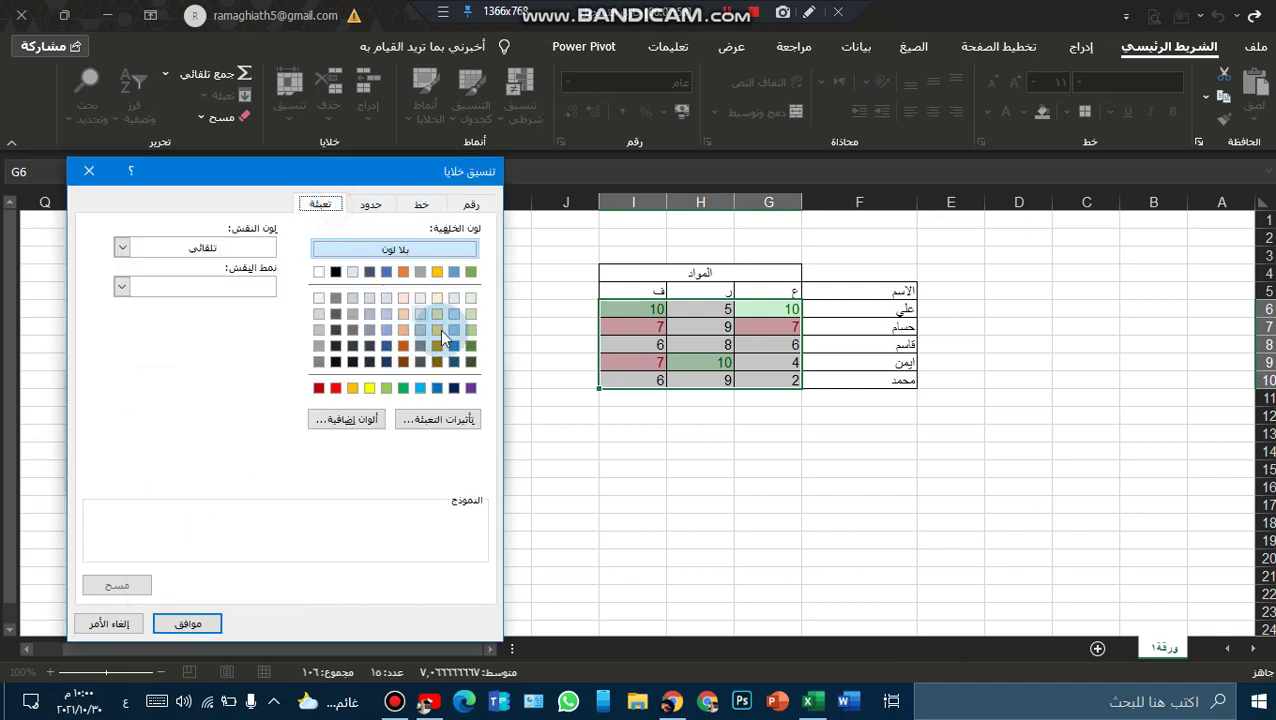
pyautogui.click(349, 316)
pyautogui.click(206, 632)
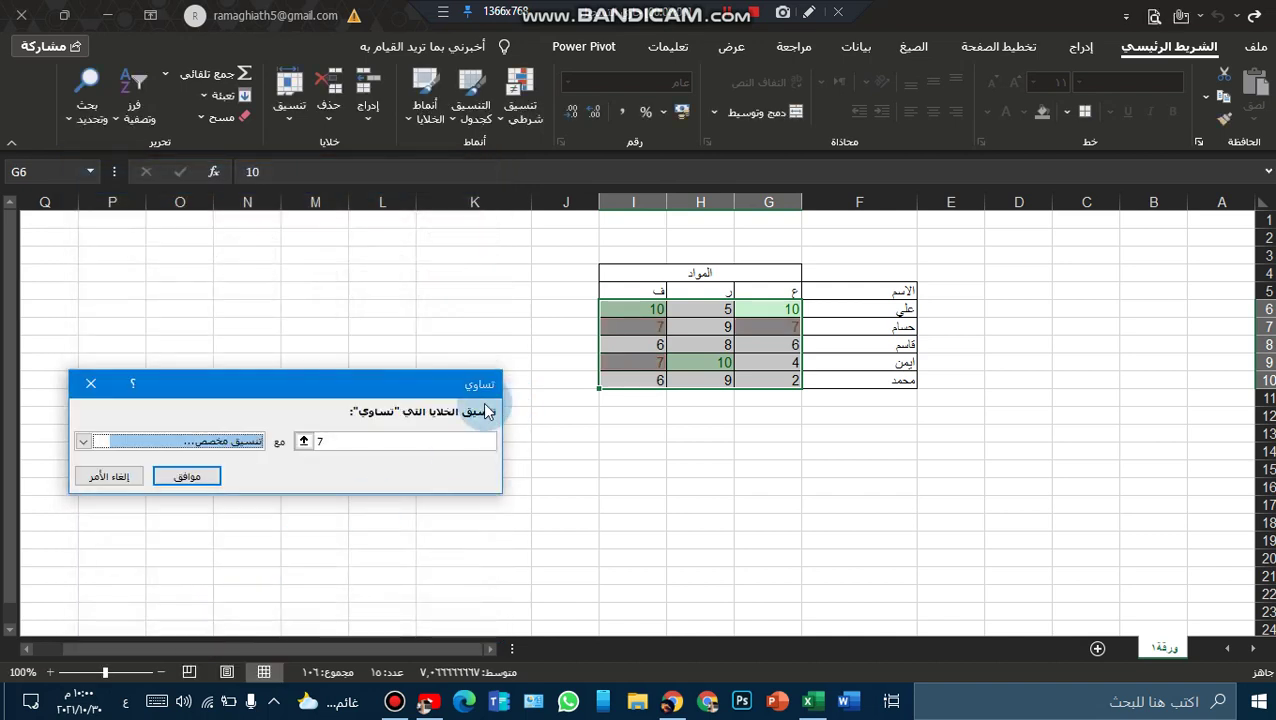
pyautogui.click(187, 478)
pyautogui.click(425, 450)
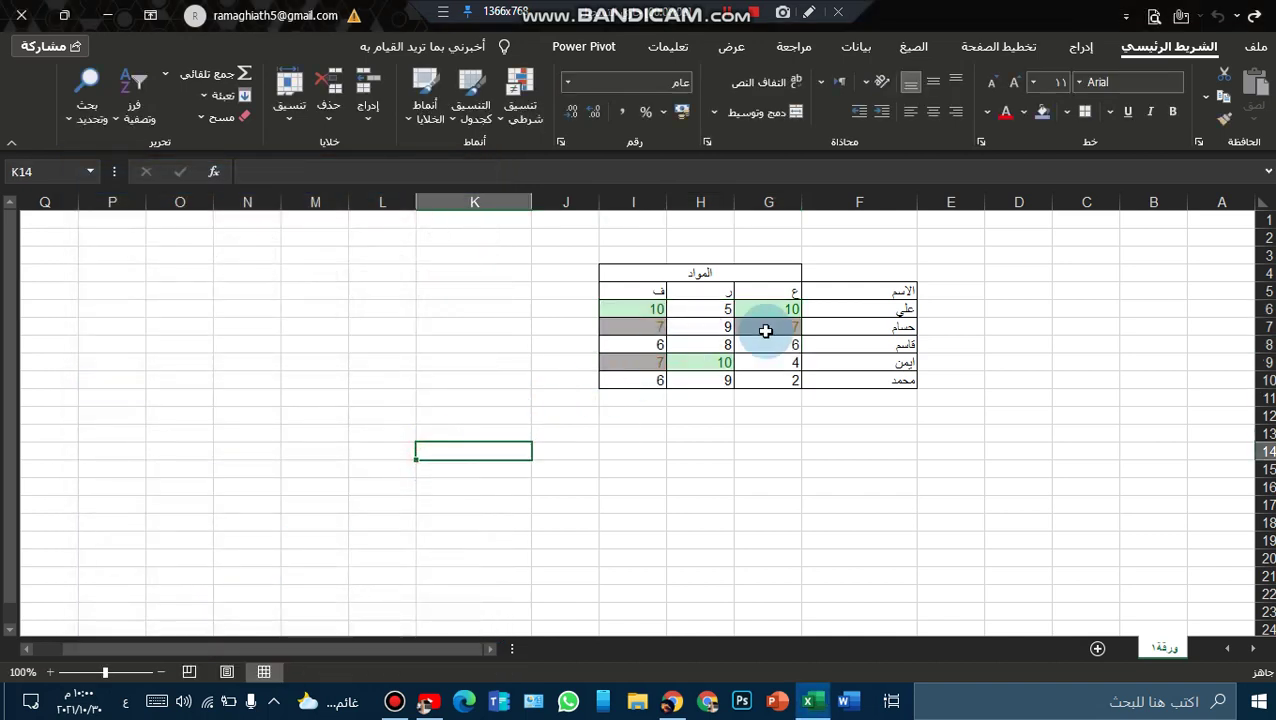